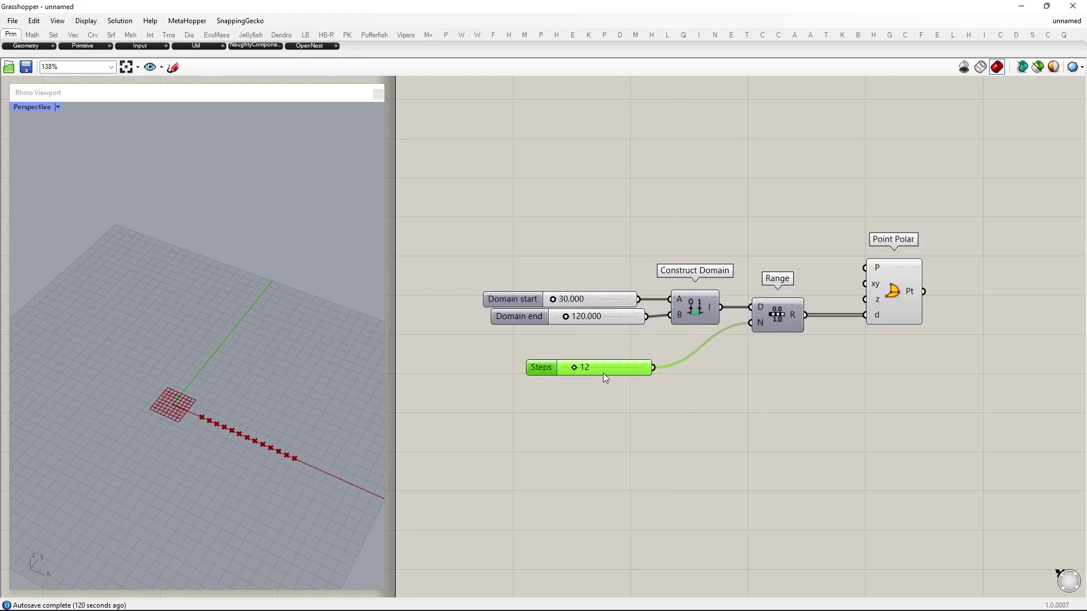
- Set the Steps slider to 13
drag(579, 370, 576, 373)
click(634, 438)
drag(603, 312, 569, 267)
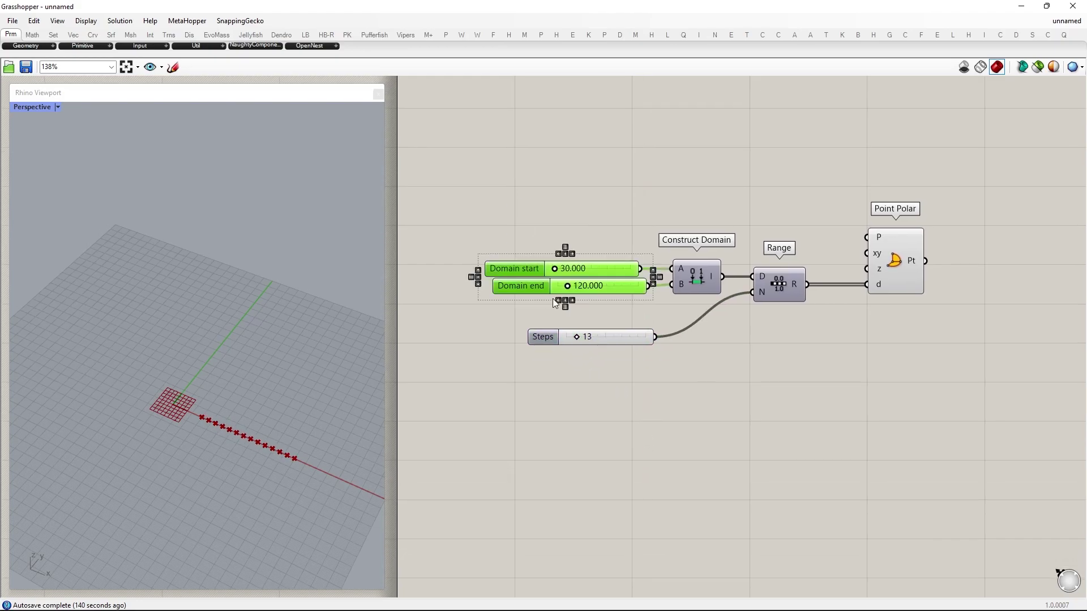
click(557, 301)
- Duplicate the two domain sliders, Construct Domain and Range below the originals, keeping the copy connected to Steps
drag(803, 316, 531, 222)
key(ctrl+c)
key(ctrl+v)
drag(709, 294, 792, 472)
click(772, 398)
drag(818, 459, 758, 461)
click(735, 482)
right_drag(672, 385, 606, 371)
- Set the maximum of the copied Domain start slider to 12
click(514, 437)
right_click(515, 438)
click(540, 487)
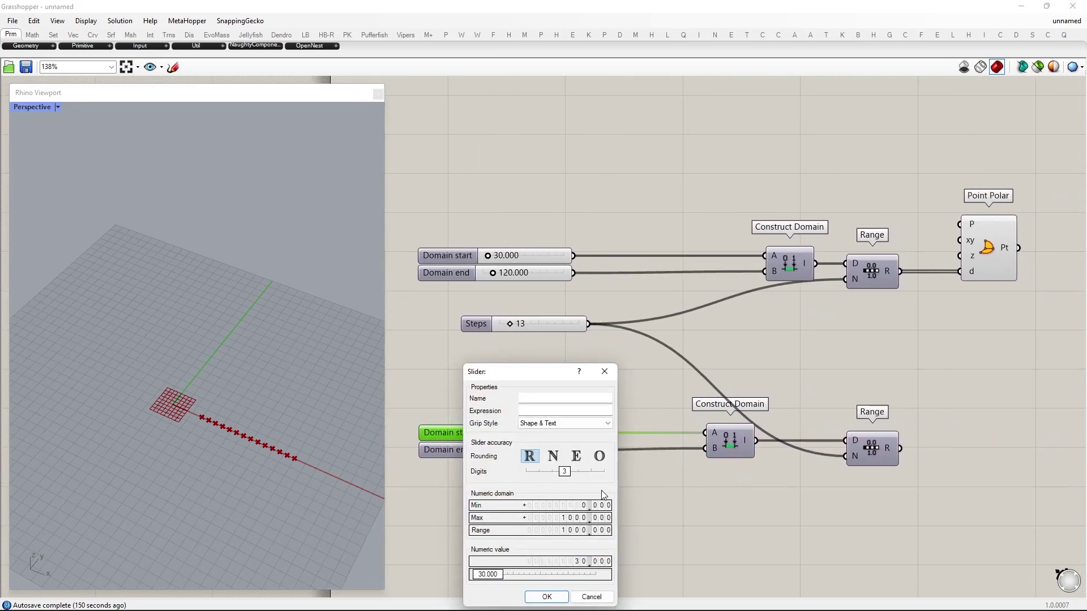
double_click(555, 519)
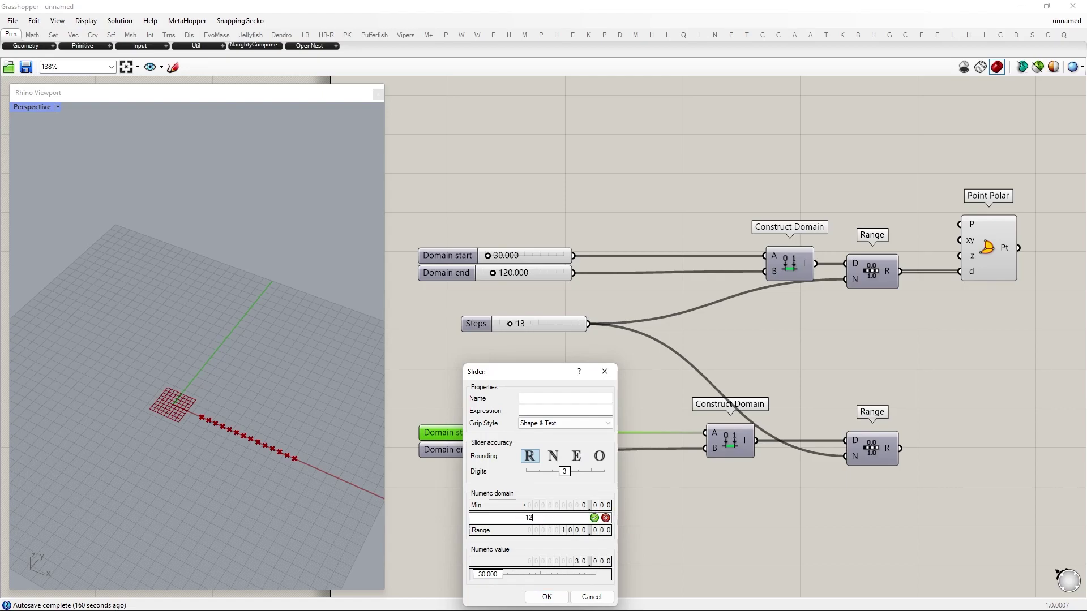
click(546, 598)
- Set the maximum of the copied Domain end slider to 12
click(519, 453)
right_click(520, 454)
click(546, 502)
double_click(559, 519)
text(12)
click(548, 594)
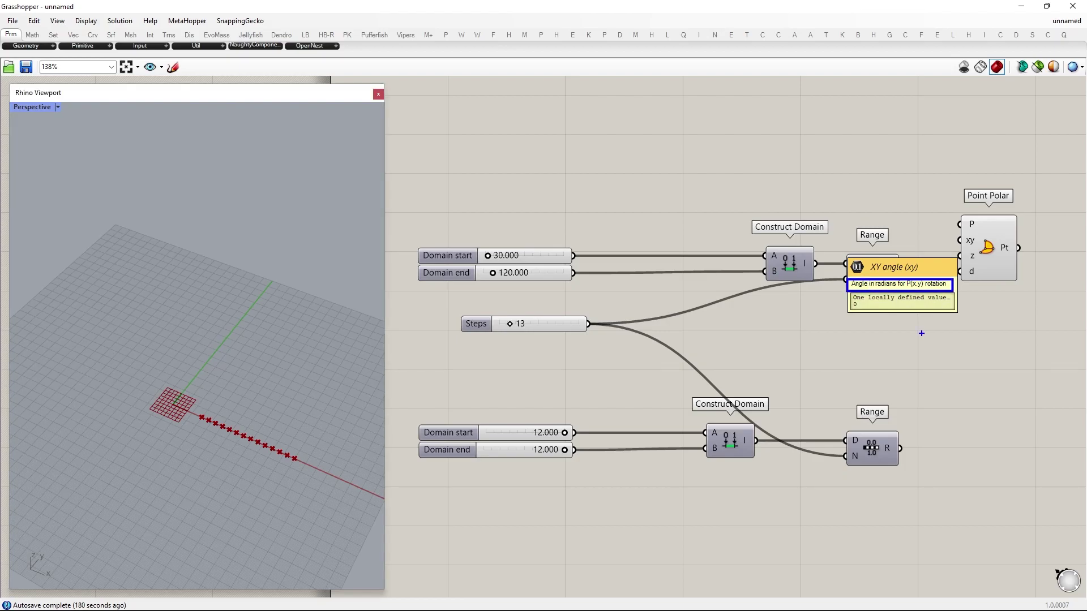
- Add a Pi component and wire the copied start slider through it into input A of the copied Construct Domain
double_click(638, 405)
text(pi)
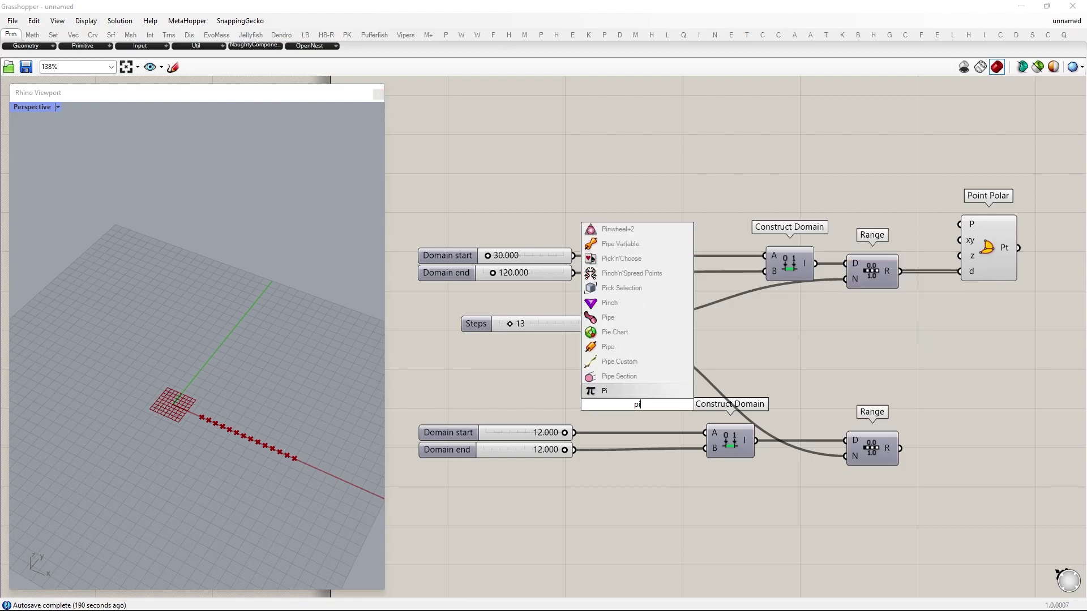
key(Return)
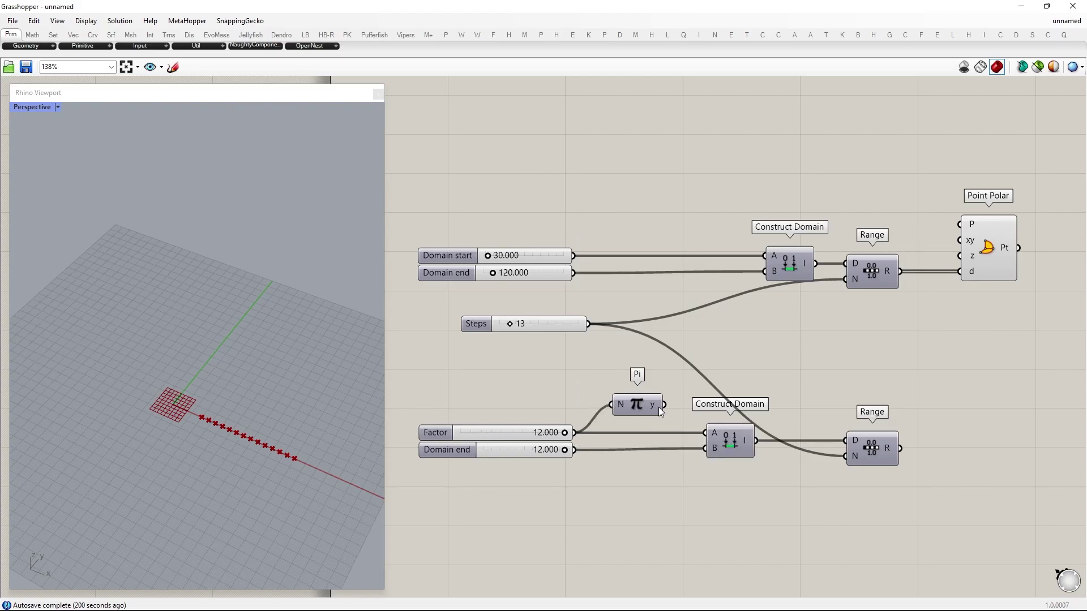
drag(700, 430, 703, 433)
- Duplicate the Pi component and wire the copied end slider through it into input B of the same Construct Domain
drag(629, 401, 634, 483)
drag(574, 450, 611, 489)
drag(665, 489, 705, 449)
- Set the first Factor slider to 0 and the second to 5
drag(563, 434, 451, 439)
double_click(545, 450)
text(5)
key(Return)
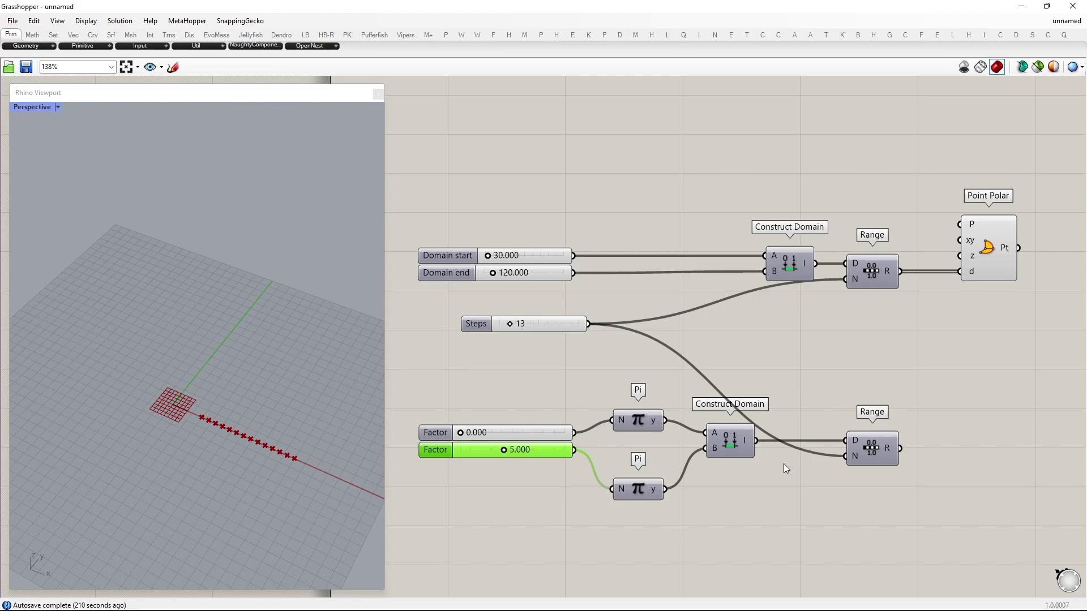
- Connect the copied Range to Point Polar's xy input and set Steps to 100, the end Factor to 3.792 and Domain start to 73.350
drag(975, 242, 1019, 243)
mouse_move(504, 449)
mouse_down()
mouse_move(458, 457)
mouse_move(505, 459)
mouse_up()
drag(510, 324, 663, 333)
mouse_move(505, 450)
mouse_down()
mouse_move(461, 458)
mouse_move(510, 454)
mouse_move(497, 454)
mouse_up()
drag(486, 253, 491, 254)
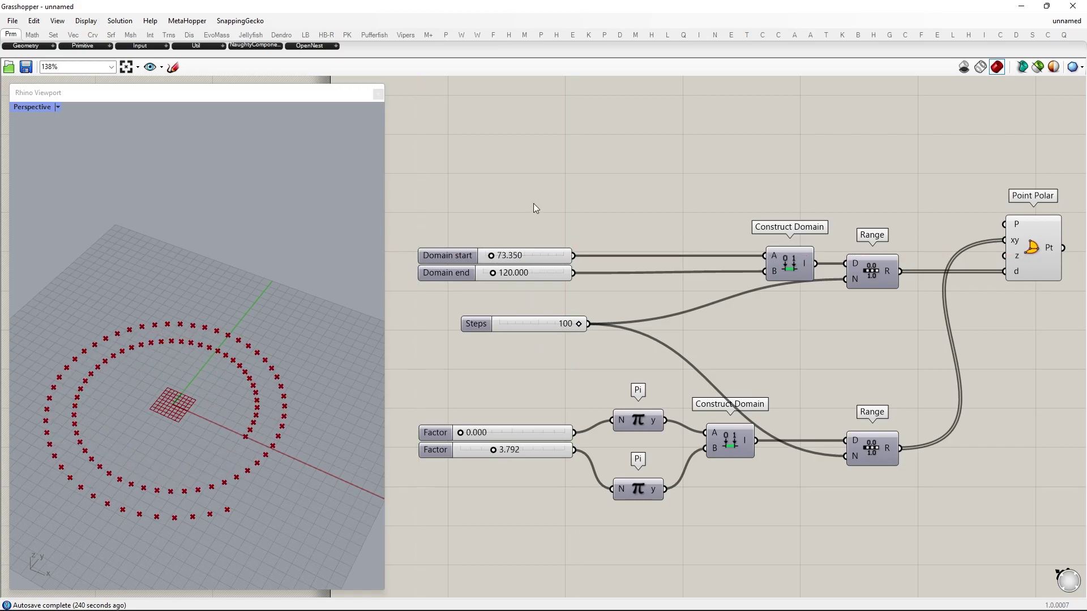
- Stack the two Pi components neatly between their Factor sliders and Construct Domain, and align the end Factor slider
scroll(534, 202, down, 2)
drag(610, 358, 612, 367)
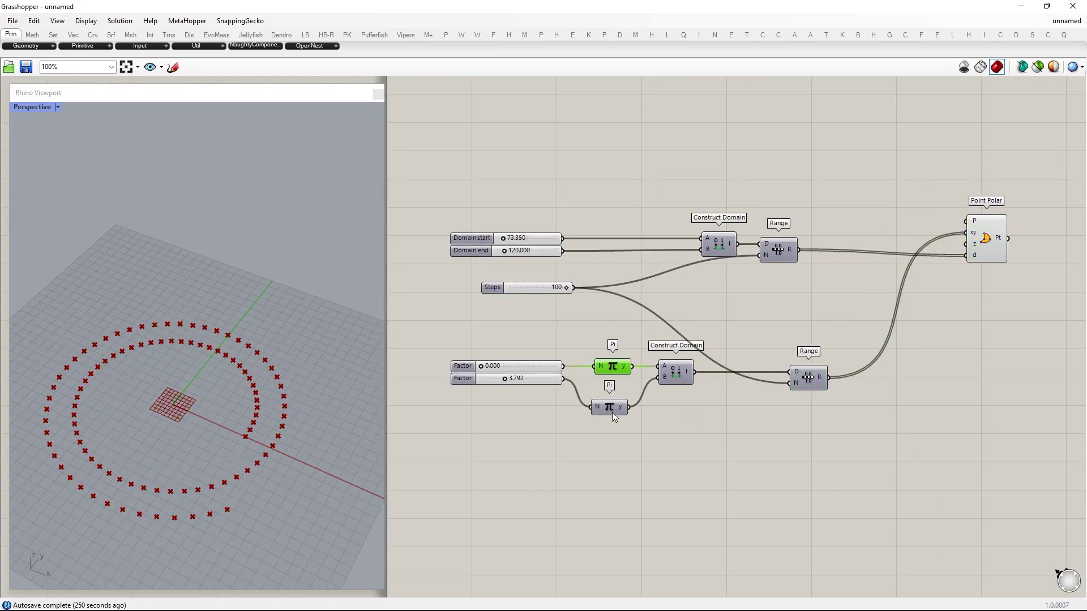
drag(613, 412, 615, 388)
drag(541, 378, 541, 387)
click(679, 426)
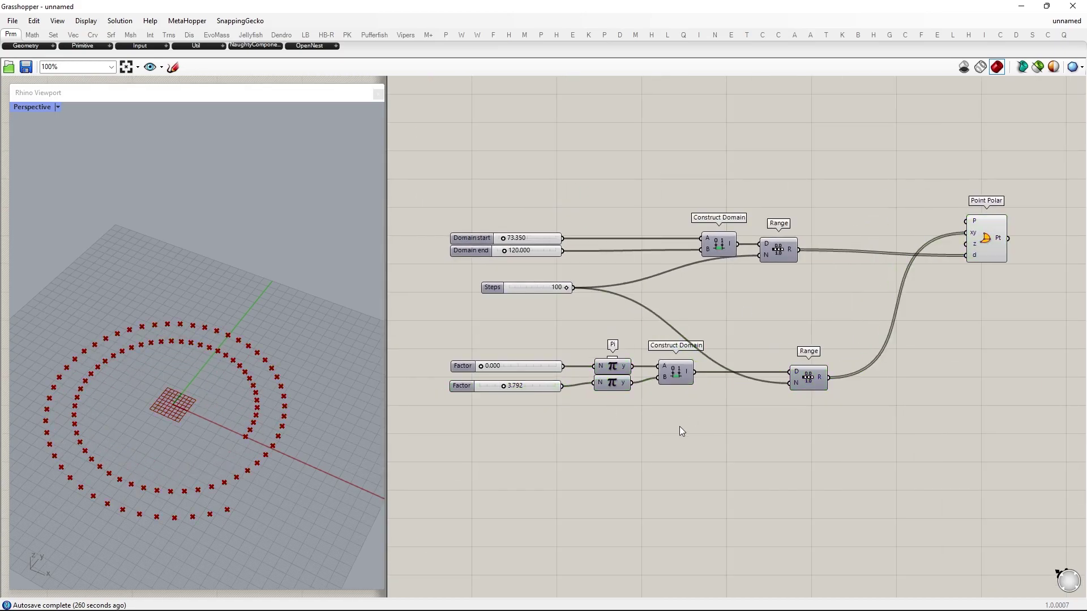
- Duplicate the Factor, Pi, Construct Domain and Range chain below itself and connect the new Range to Point Polar's z input
drag(855, 442, 466, 342)
alt+drag(676, 375, 668, 460)
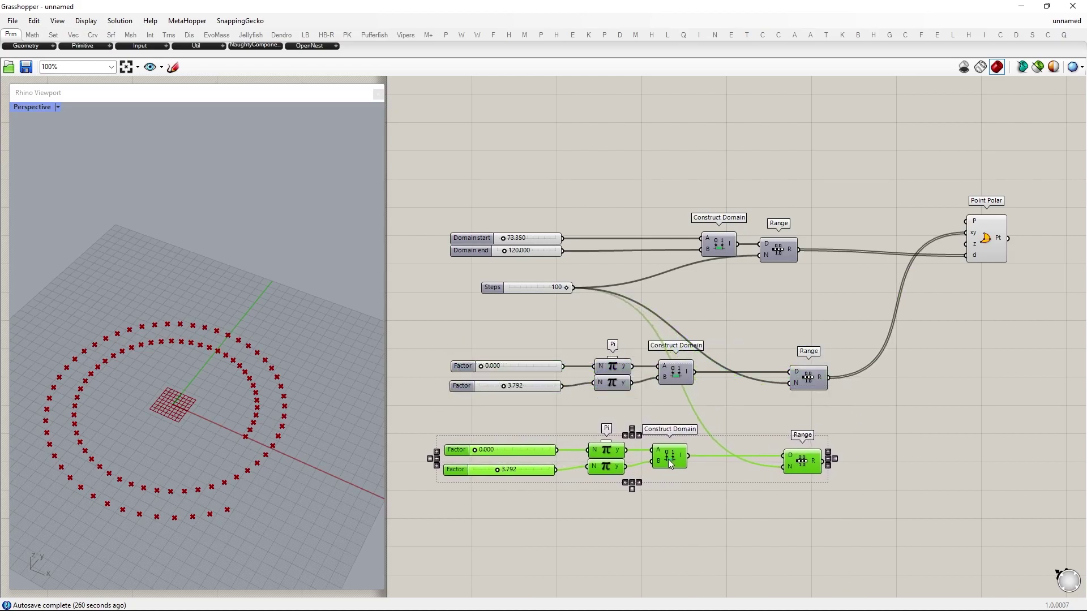
click(843, 423)
drag(822, 462, 966, 244)
- Set the maximum of the end Factor slider in the z-angle chain to 0.5
right_click(514, 472)
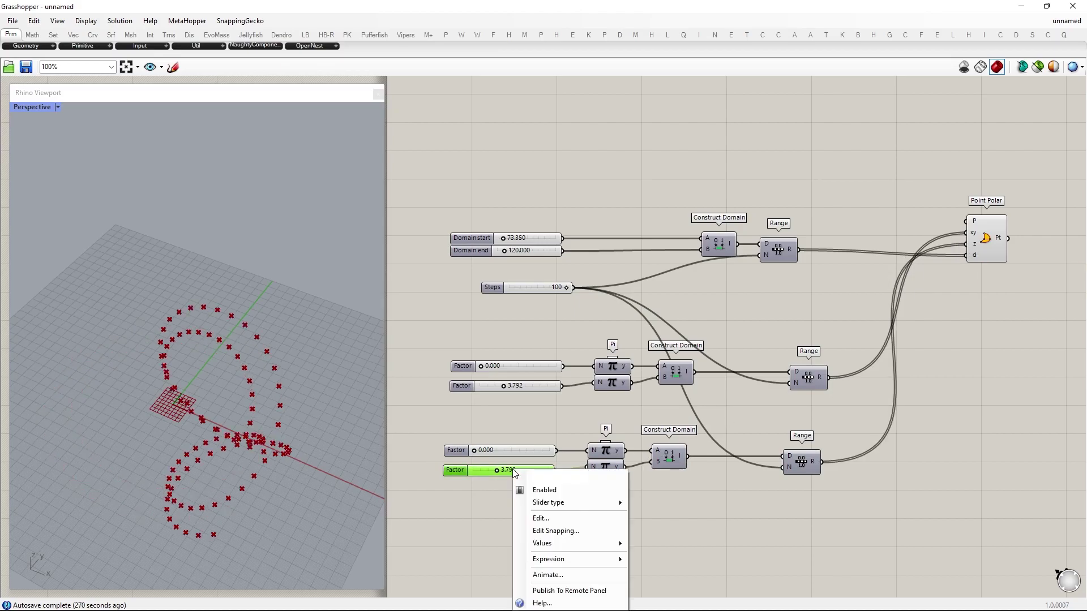
click(541, 518)
double_click(541, 518)
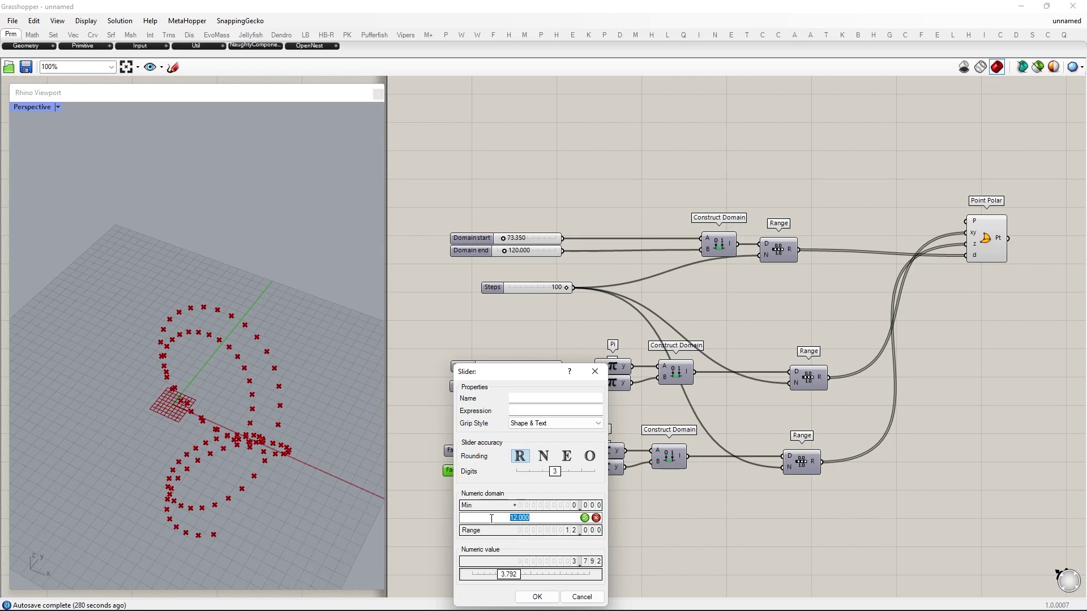
text(0.5)
click(586, 518)
click(537, 596)
- Set the z-angle chain's end Factor to 0.075 and align its slider with the Pi component
drag(549, 471, 484, 471)
right_drag(370, 467, 303, 423)
click(565, 502)
drag(545, 470, 548, 467)
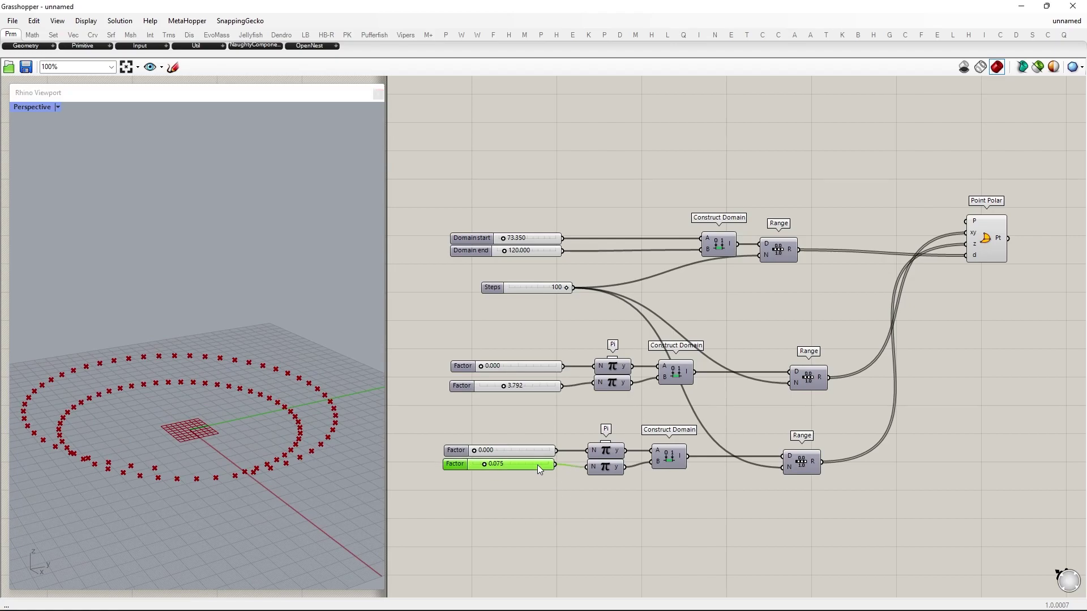
- Rearrange the canvas with the distance domain chain below both angle chains, Steps between the angle chains and Point Polar farther from the Ranges
drag(981, 226, 940, 372)
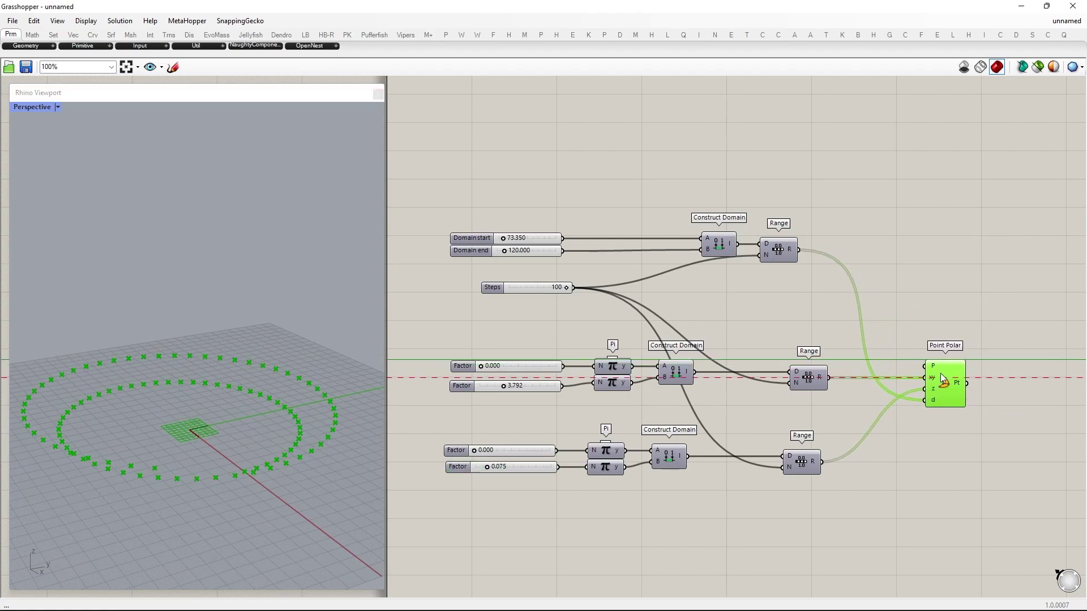
drag(826, 316, 546, 198)
drag(719, 245, 705, 526)
click(850, 453)
right_drag(849, 453, 850, 265)
drag(925, 190, 822, 274)
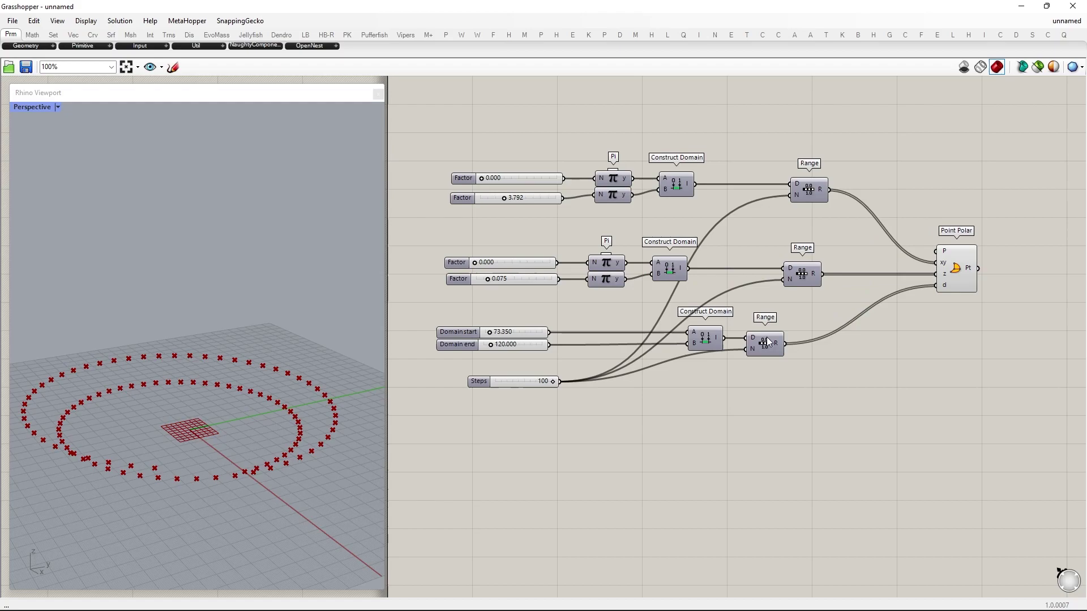
drag(765, 343, 802, 344)
drag(505, 384, 626, 226)
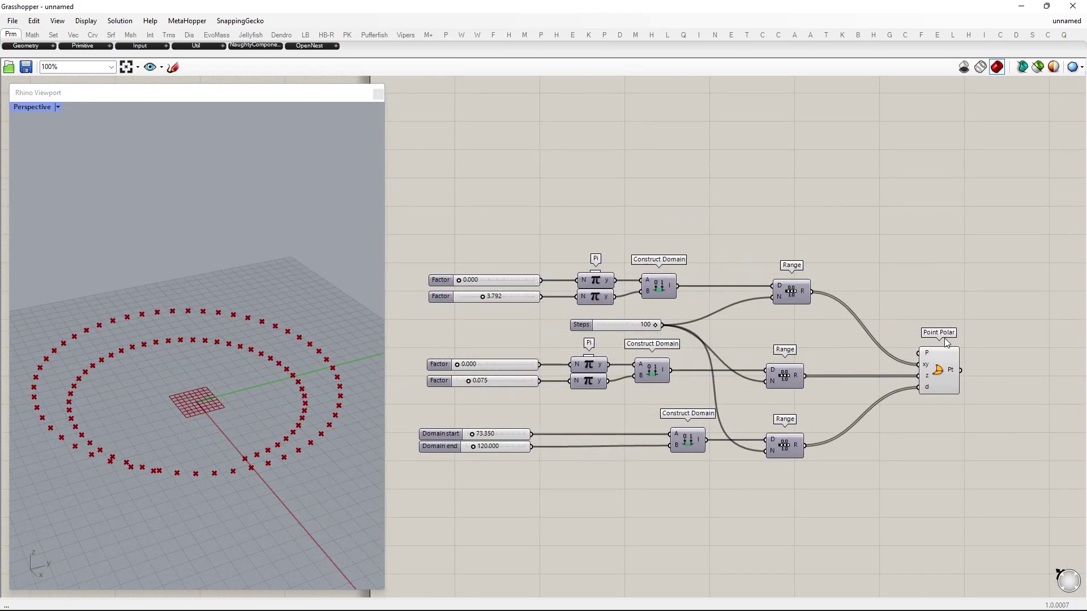
drag(946, 346, 1032, 351)
- Add a Construct Point component and feed its Z input from a new 120.000 slider
double_click(683, 202)
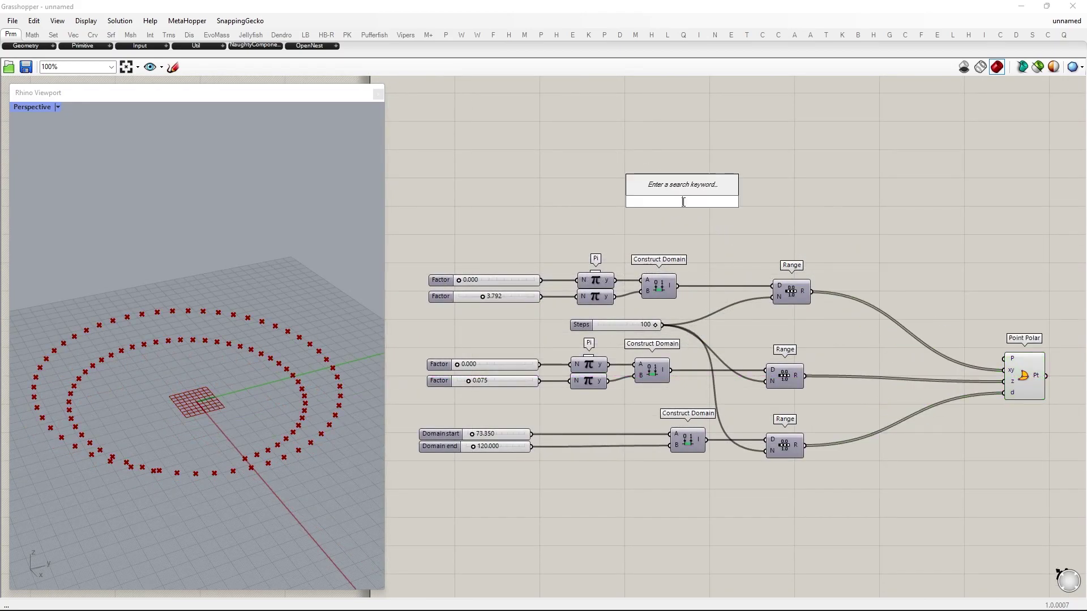
text(construct point)
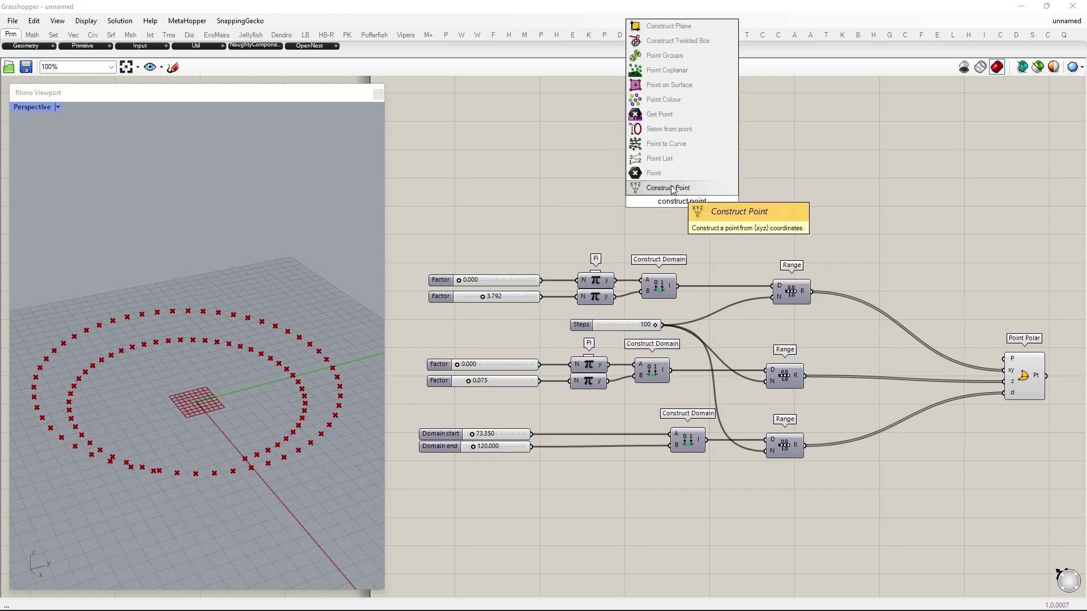
click(671, 186)
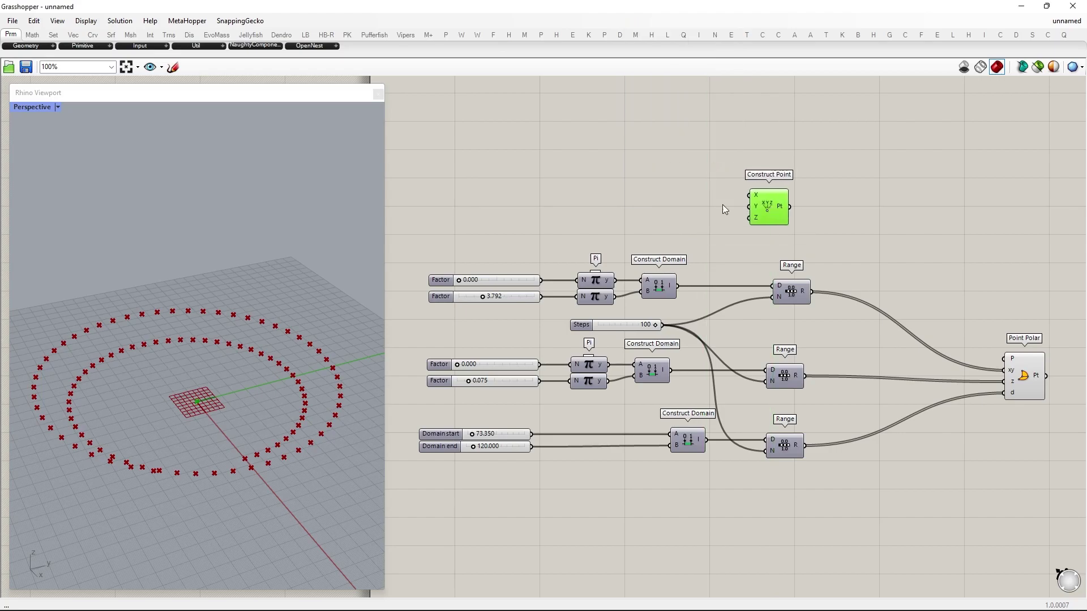
double_click(631, 211)
text(120)
key(Return)
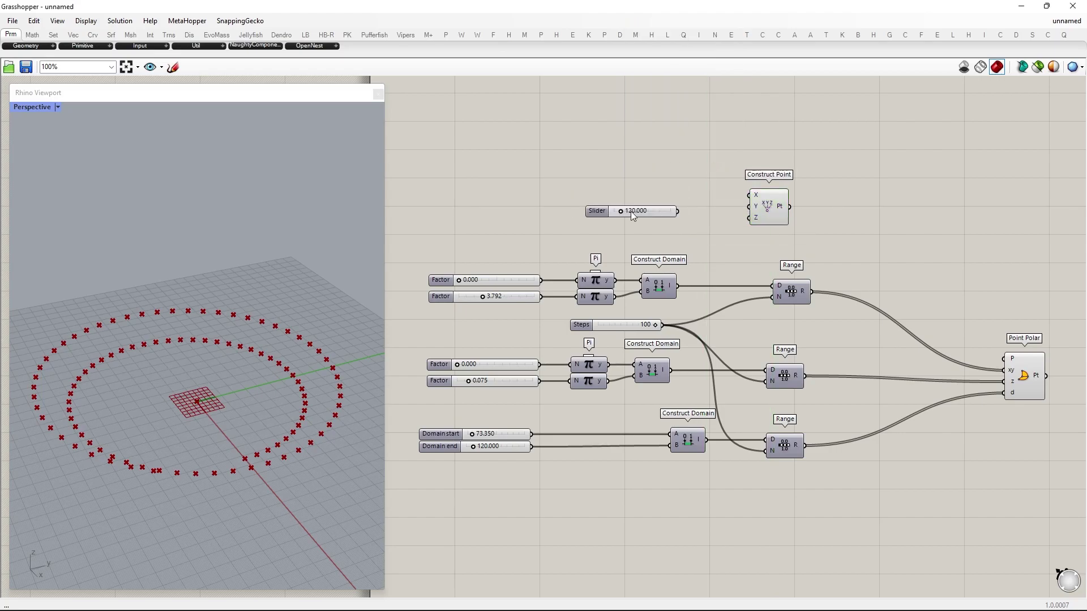
drag(747, 219, 748, 218)
- Add an XY Plane originating at the constructed point and connect it to Point Polar's P input
drag(769, 216, 846, 197)
double_click(865, 197)
text(xy)
key(Return)
drag(855, 195, 1005, 360)
- Turn off the preview of the Construct Point and XY Plane components
drag(857, 237, 536, 106)
middle_click(614, 138)
click(583, 122)
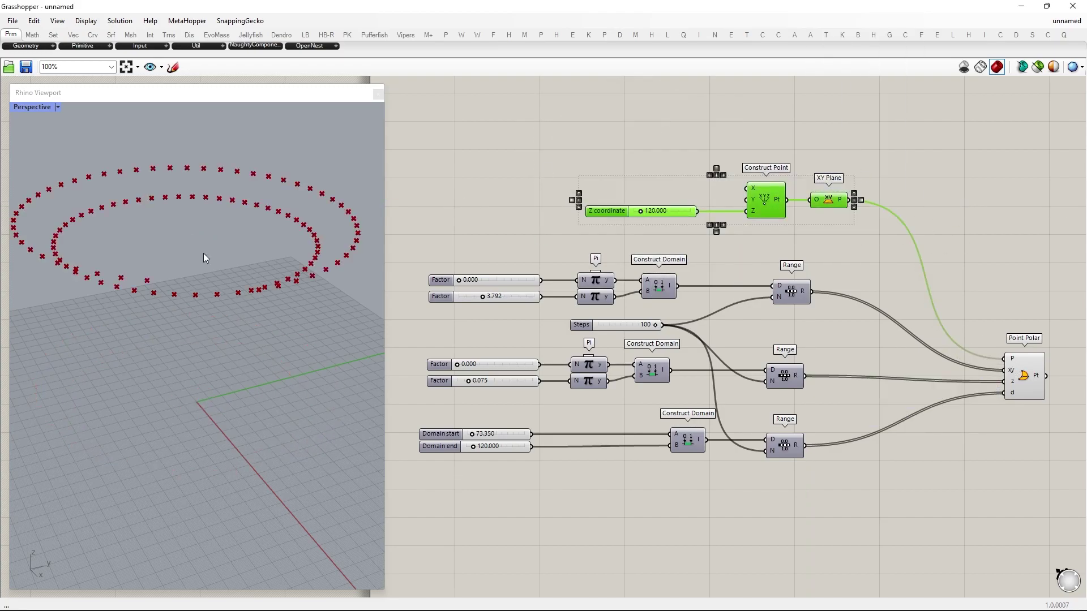
- Add a List Item component and connect Point Polar's points to its list input
shift+right_drag(203, 253, 212, 292)
right_drag(988, 306, 654, 268)
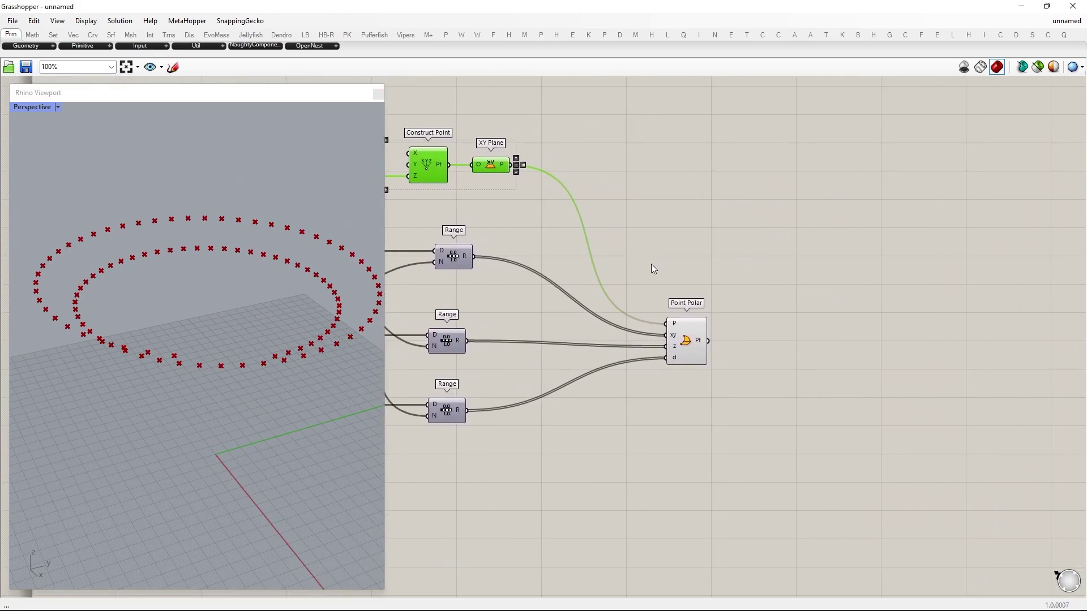
drag(688, 352, 691, 346)
double_click(901, 323)
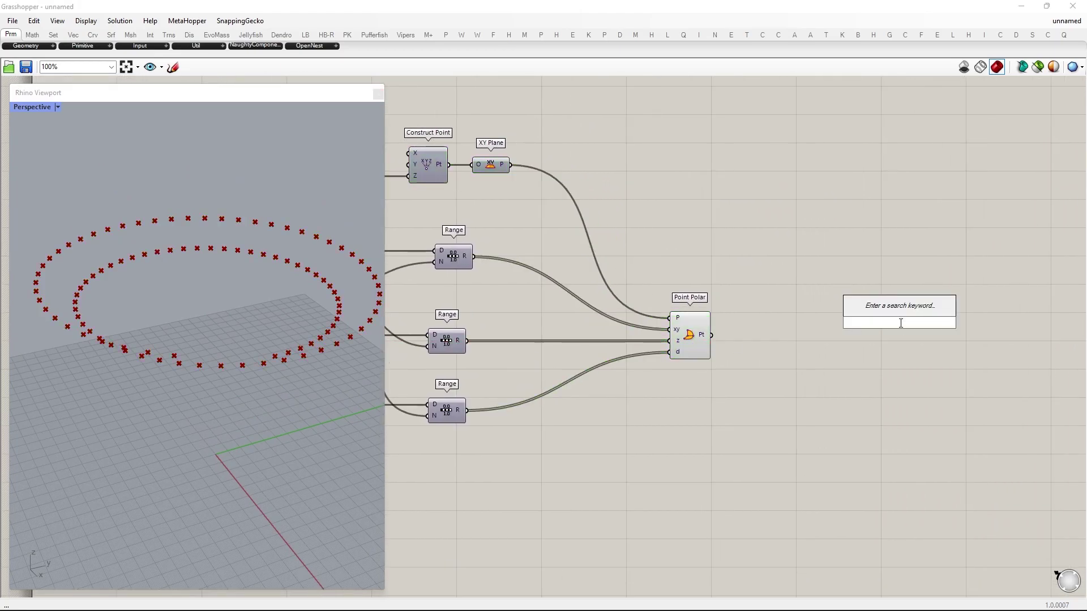
text(list item)
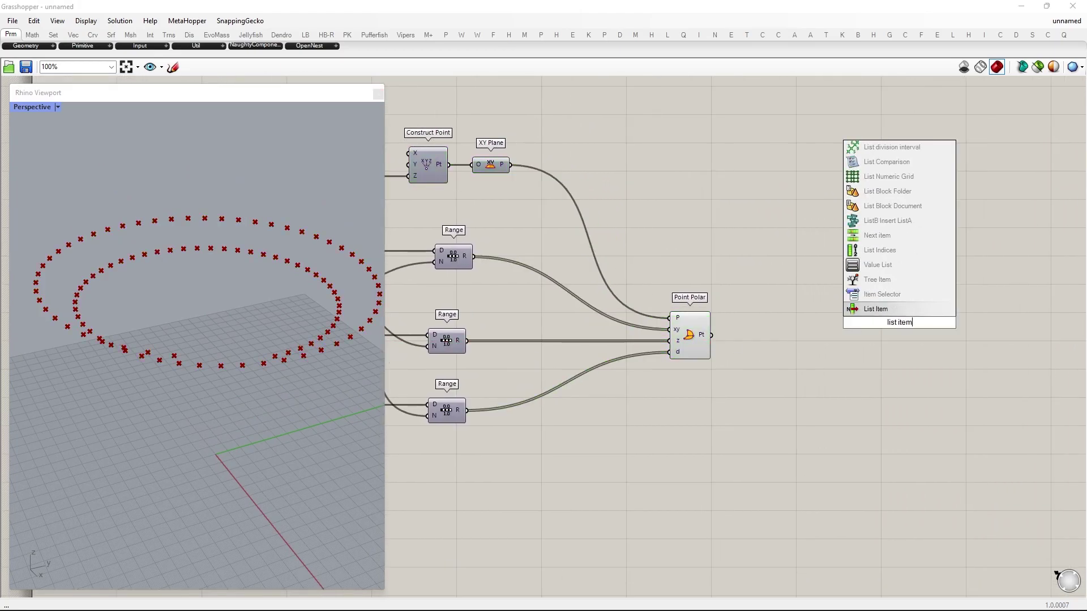
key(Return)
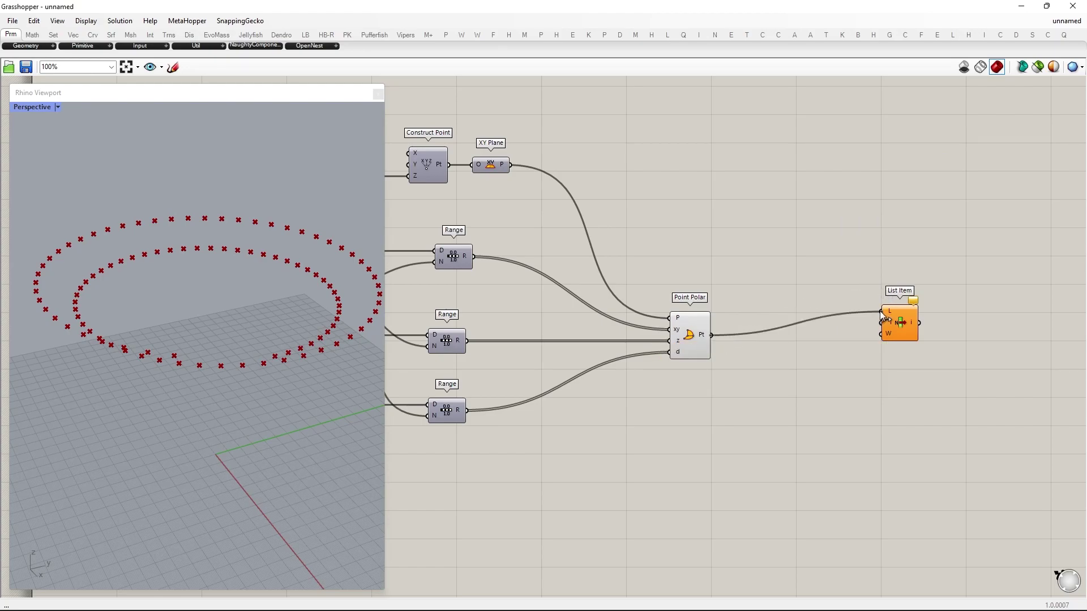
drag(885, 320, 861, 347)
- Add a panel listing 0 and -1 and connect it to List Item's index input to pick the end points
double_click(747, 386)
text(panel)
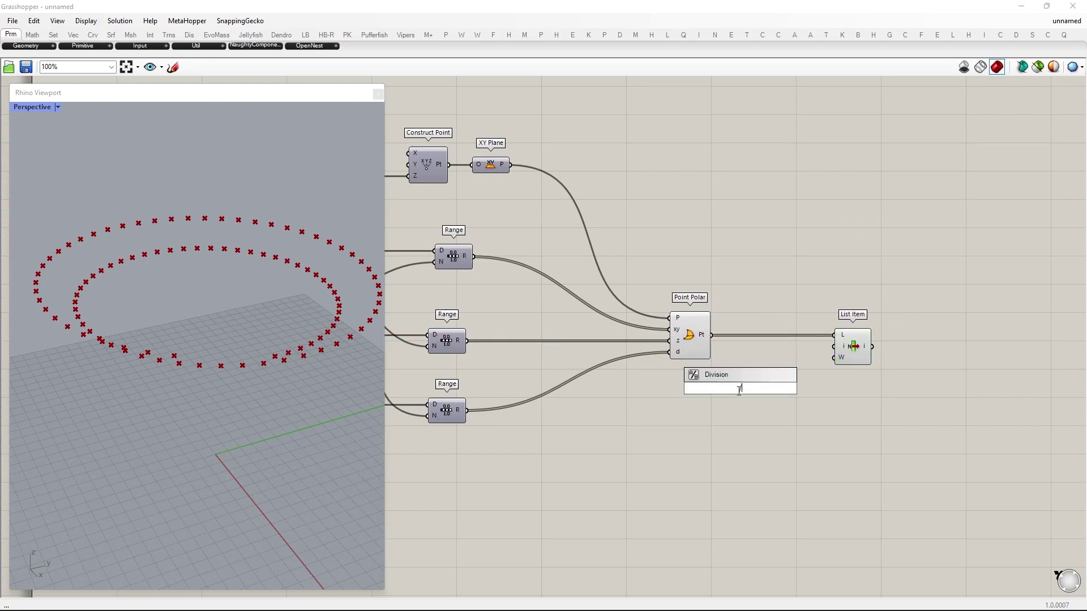
key(Return)
key(Return)
text(-1)
click(793, 395)
drag(790, 395, 835, 346)
drag(853, 347, 865, 346)
right_drag(108, 317, 101, 289)
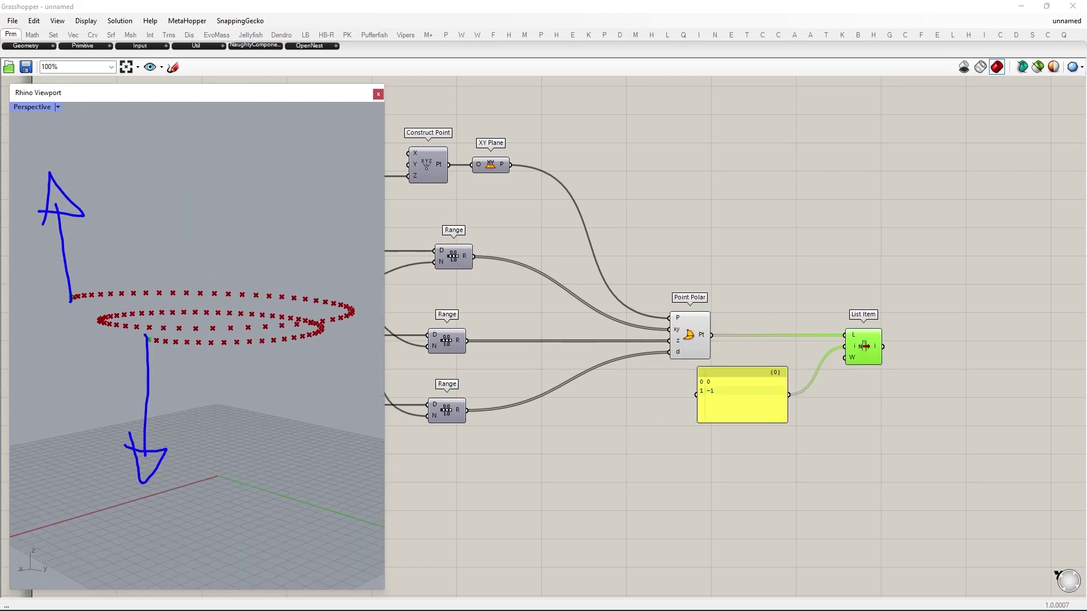
- Add a Line SDL component that starts at the points picked by List Item
right_drag(1002, 334, 779, 335)
double_click(773, 348)
text(line sdl)
key(Return)
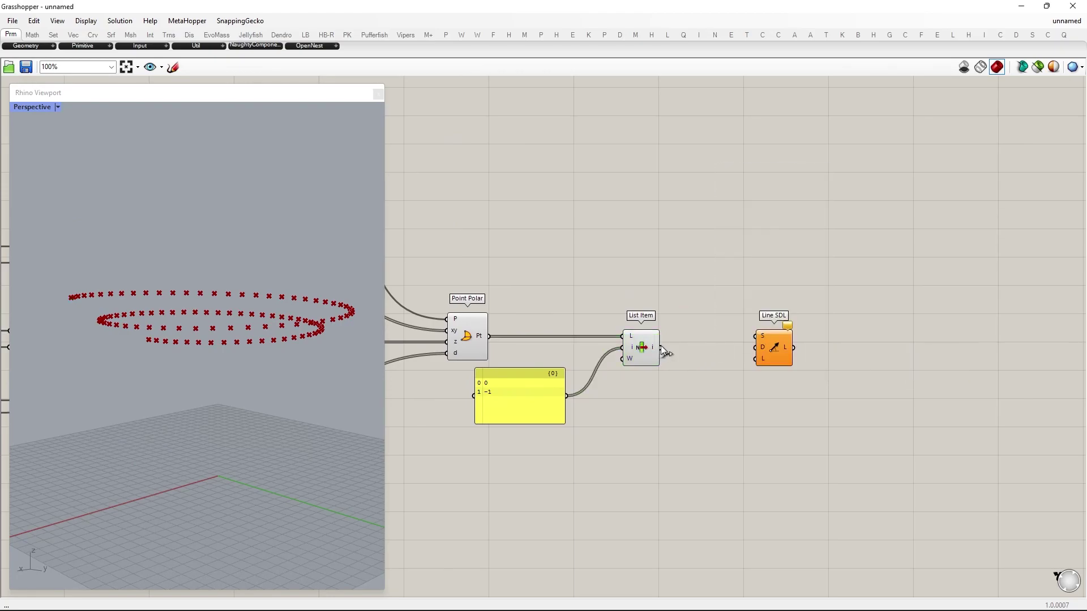
drag(771, 350, 879, 361)
- Add a Unit Z vector and a Negative component for its opposite direction
double_click(719, 398)
text(z)
key(Return)
double_click(734, 412)
text(neg)
drag(723, 399, 737, 433)
key(Return)
drag(756, 433, 759, 453)
- Merge the Unit Z vector and its negative through a Merge component to supply Line SDL's direction
double_click(781, 408)
text(merge)
key(Return)
drag(677, 423, 653, 405)
drag(672, 403, 760, 402)
drag(759, 456, 715, 421)
drag(734, 416, 761, 414)
drag(863, 356, 862, 359)
- Add a 120.000 slider and connect it to Line SDL's length input
double_click(765, 462)
text(120.000)
key(Return)
drag(815, 463, 933, 360)
click(784, 474)
right_drag(272, 360, 103, 360)
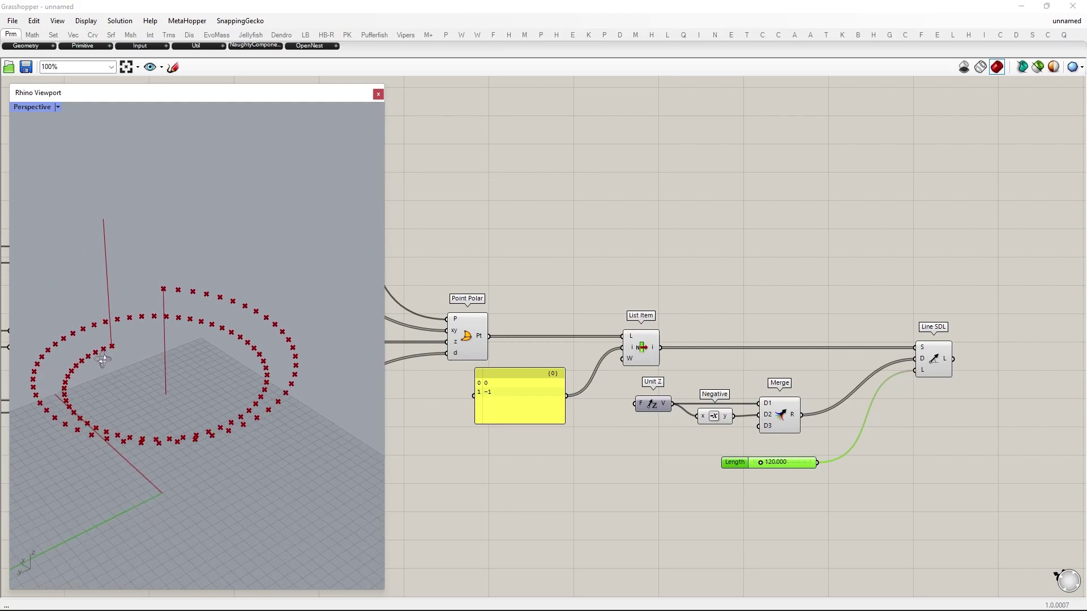
- Reverse the order of the Merge output to swap the two line directions
right_click(792, 414)
click(824, 461)
right_drag(263, 373, 229, 376)
- Move the index panel, List Item and vertical line components above the Point Polar row to free up space
drag(1015, 505, 470, 325)
drag(642, 331, 671, 127)
click(630, 277)
drag(563, 207, 470, 158)
- Add an Interpolate component and draw a curve through Point Polar's points
double_click(787, 384)
text(interp)
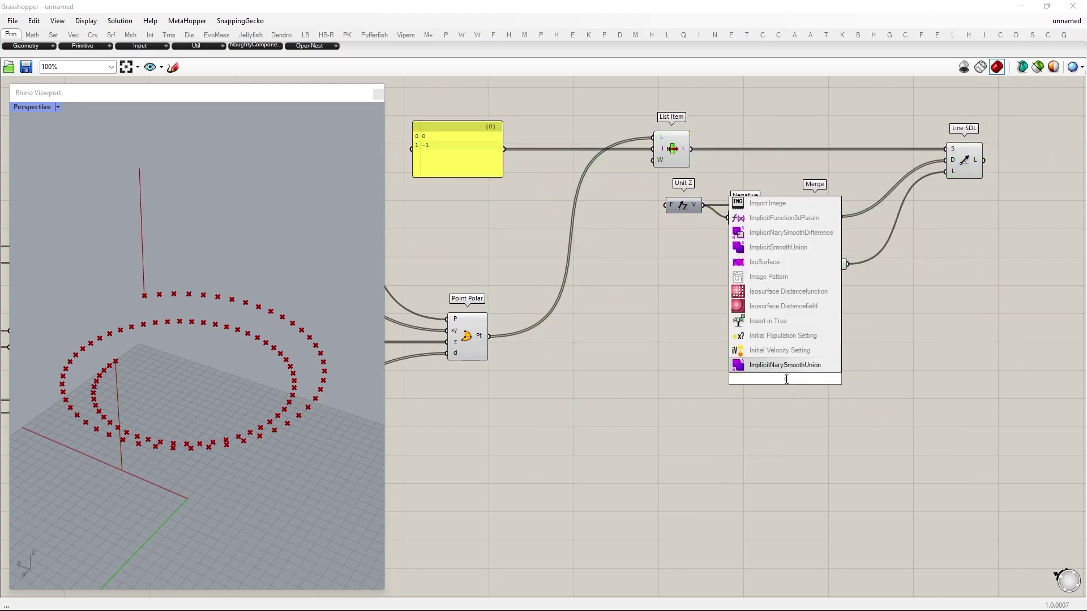
text(olate)
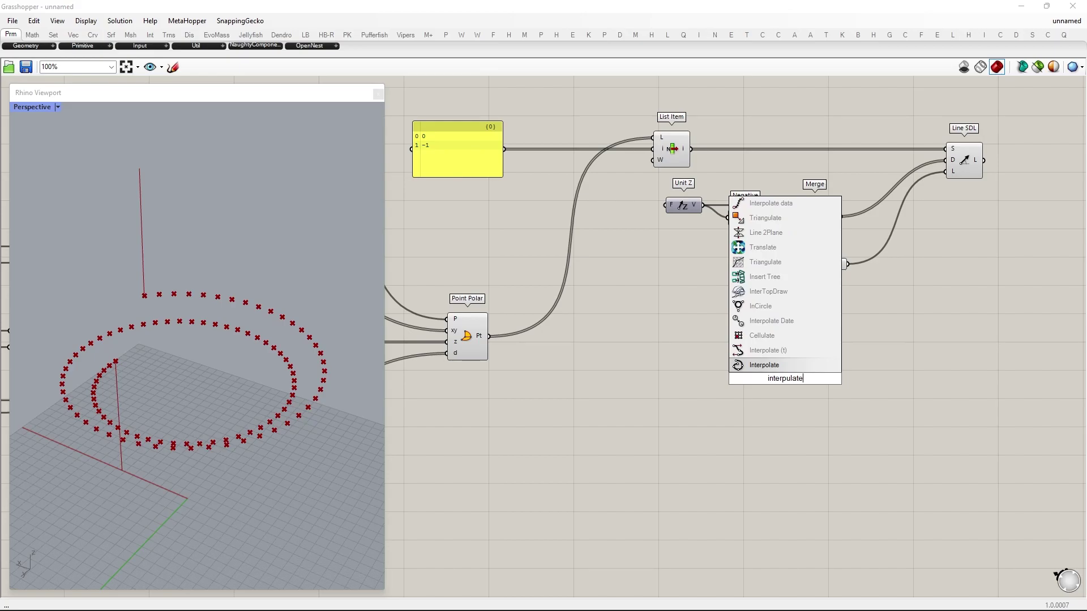
click(780, 366)
drag(789, 381, 968, 356)
- Turn off the preview of Point Polar and the list and vector components, keeping Interpolate and Line SDL shown
drag(895, 447, 340, 119)
middle_click(550, 355)
click(550, 304)
right_drag(187, 363, 115, 395)
click(878, 380)
- Add an Extend Curve component and feed it the Interpolate curve
right_drag(1044, 254, 607, 284)
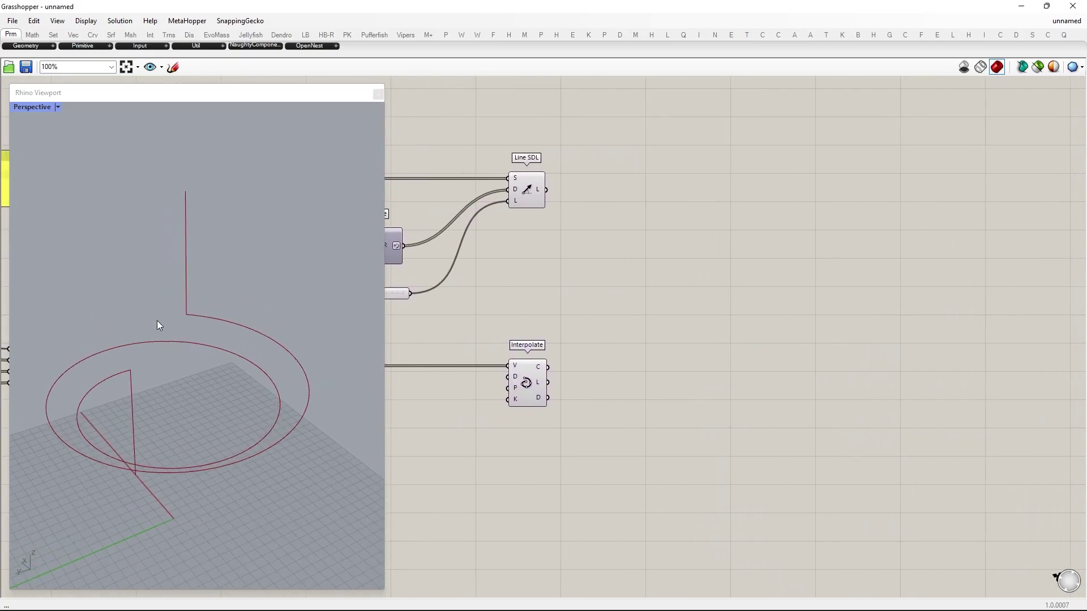
scroll(164, 311, up, 3)
click(216, 323)
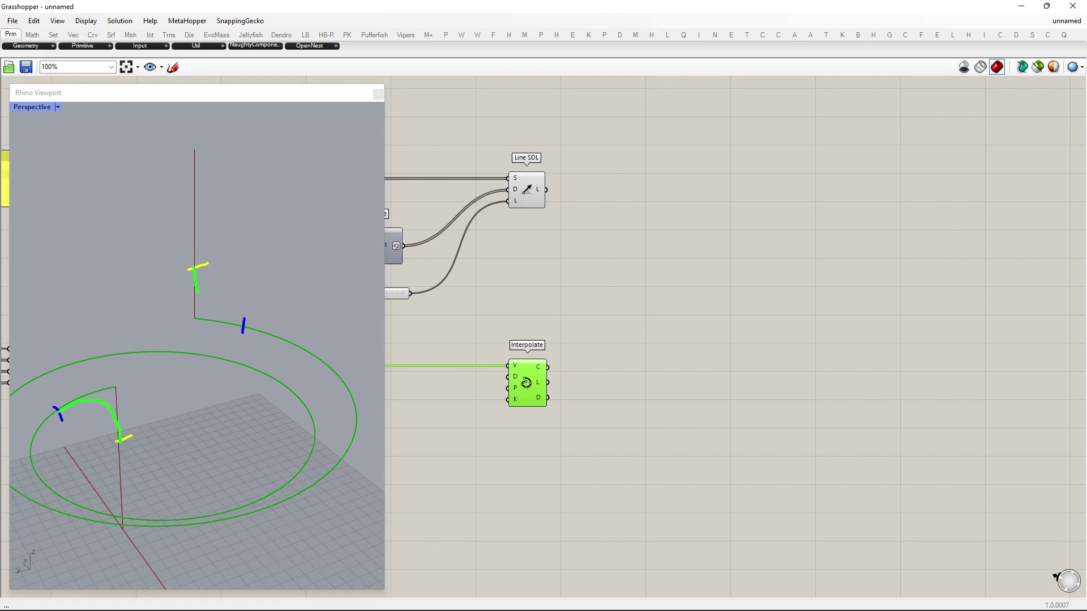
double_click(737, 366)
text(extend curve)
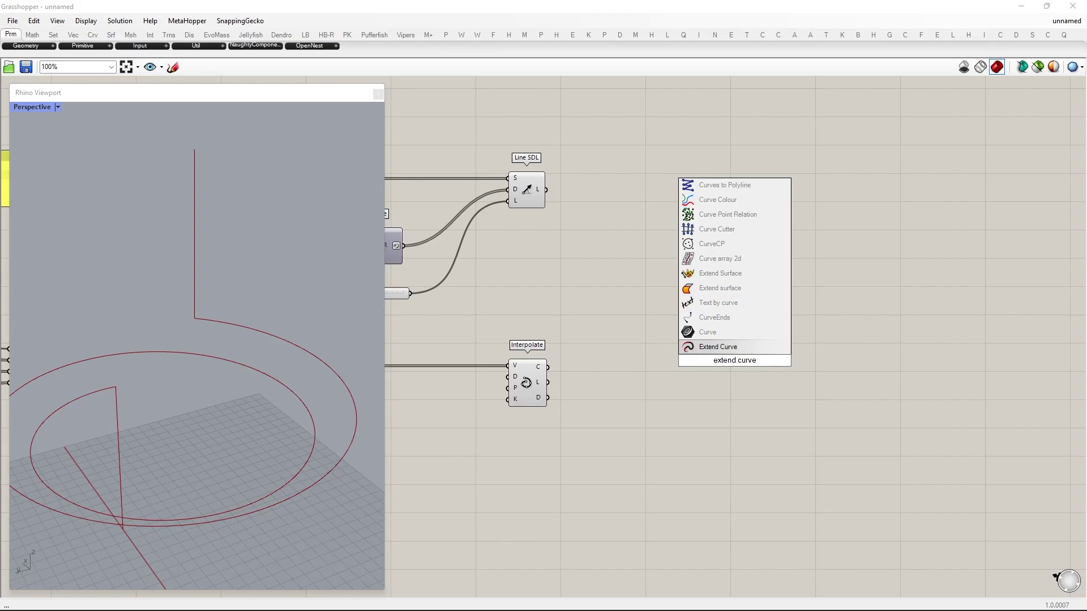
key(Return)
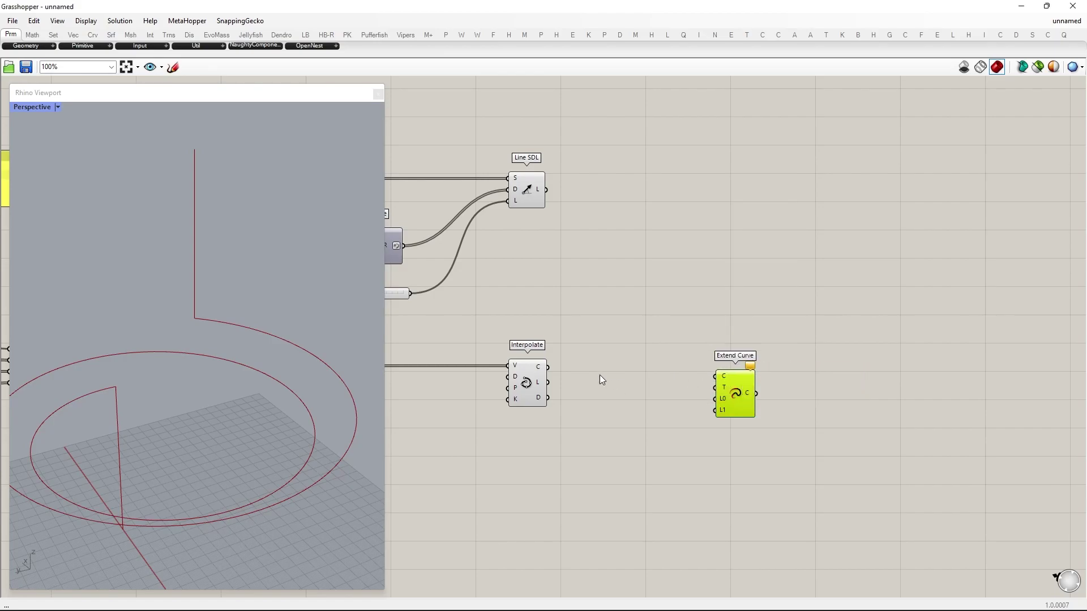
drag(549, 367, 715, 376)
- Add a slider of 12 with a Negative component and feed the negated value into Extend Curve's L0 and L1
double_click(619, 431)
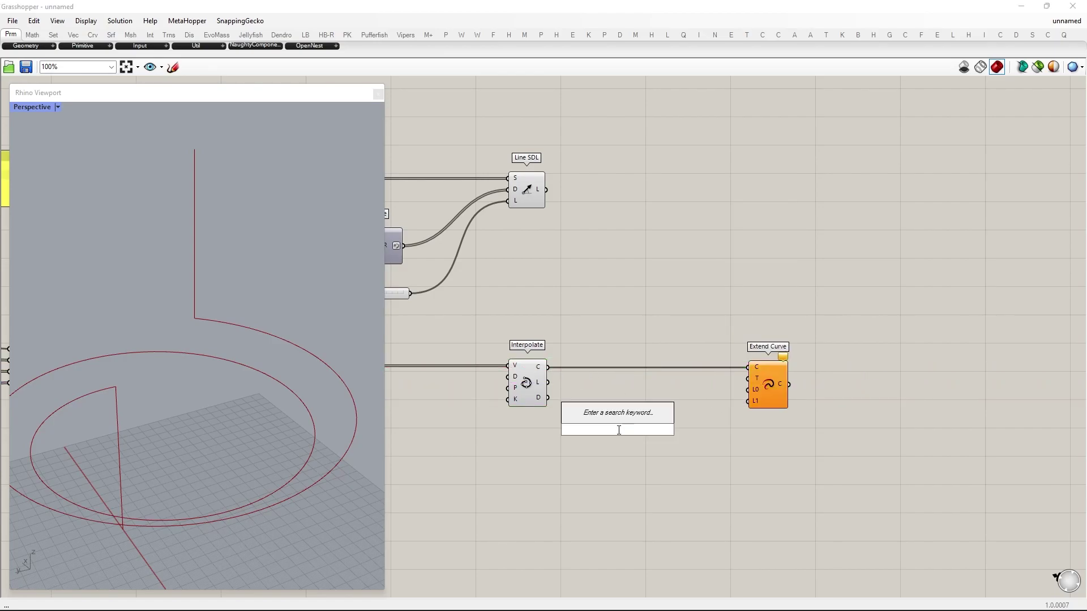
text(12)
key(Return)
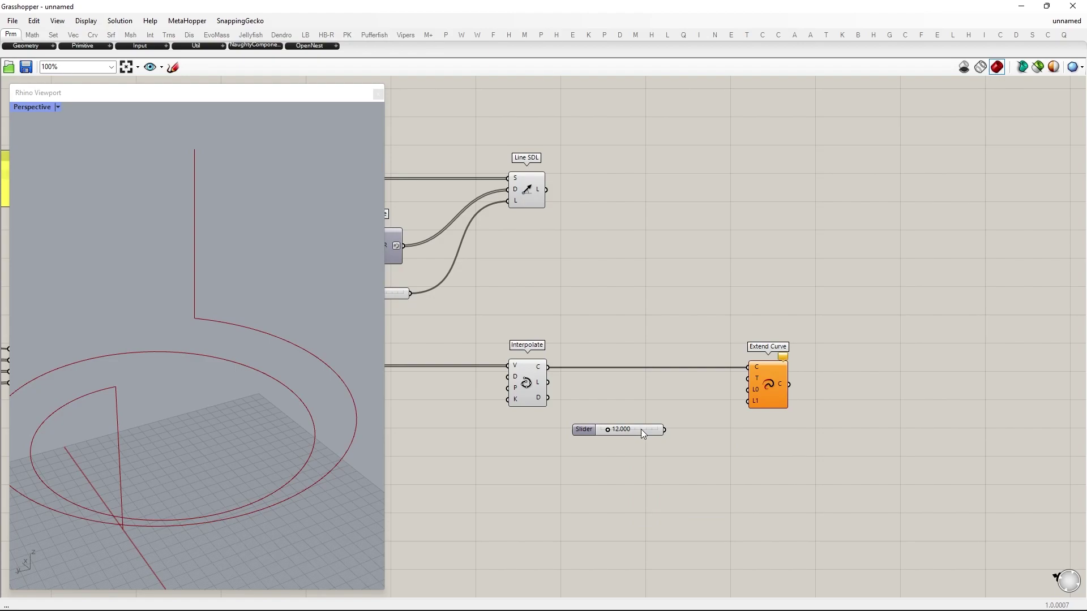
double_click(643, 437)
text(nega)
key(Return)
drag(609, 440, 626, 438)
drag(643, 433, 651, 440)
drag(748, 405, 748, 402)
- Turn off the preview of Interpolate and set the extension length slider to 43
drag(679, 493, 396, 311)
middle_click(594, 345)
click(627, 376)
click(631, 424)
mouse_move(554, 439)
mouse_down()
mouse_move(584, 441)
mouse_move(569, 440)
mouse_up()
- Duplicate the slider, Negative and Extend Curve group and place the copy above the original, beside Line SDL
drag(877, 475, 579, 279)
key(ctrl+c)
key(ctrl+v)
drag(783, 390, 773, 225)
click(667, 199)
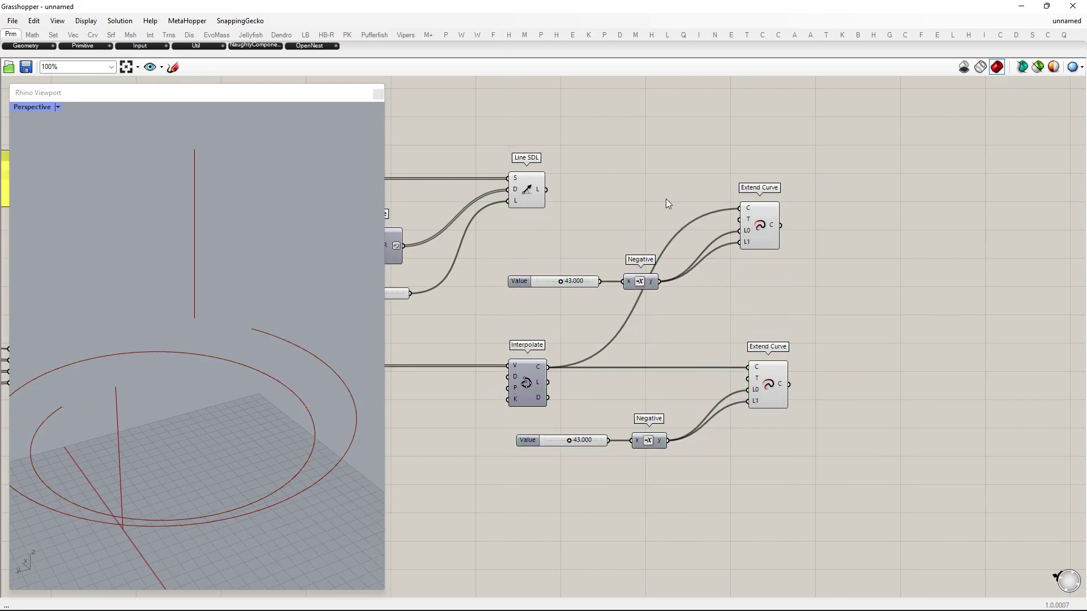
- Feed the Line SDL output into the copied Extend Curve and turn off Line SDL's preview
drag(612, 185, 769, 211)
click(535, 200)
middle_click(548, 204)
click(525, 180)
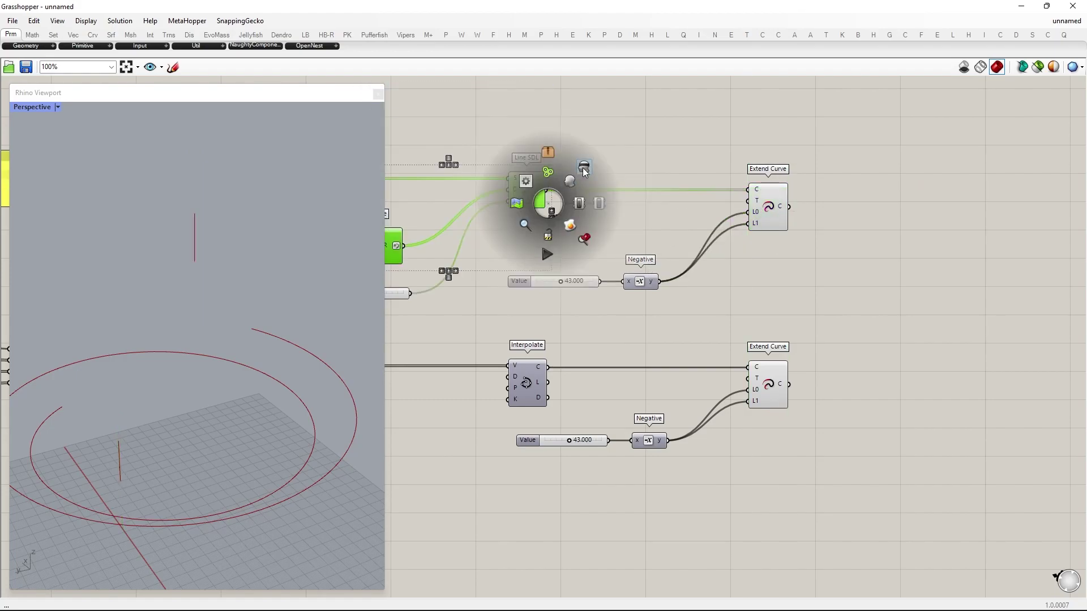
- Add a panel containing 0 and connect it to L1 of the lines' Extend Curve
double_click(651, 223)
text(0)
key(Return)
drag(661, 223, 747, 224)
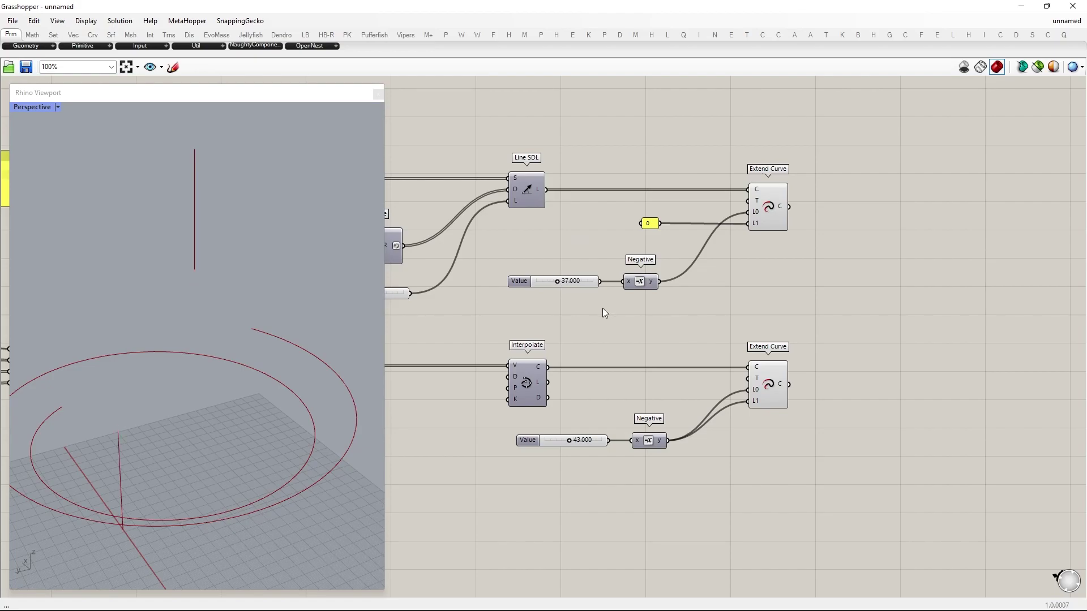
- Add a Blend Curve component and connect the shortened lines to its A input
right_drag(1066, 272, 849, 264)
double_click(773, 260)
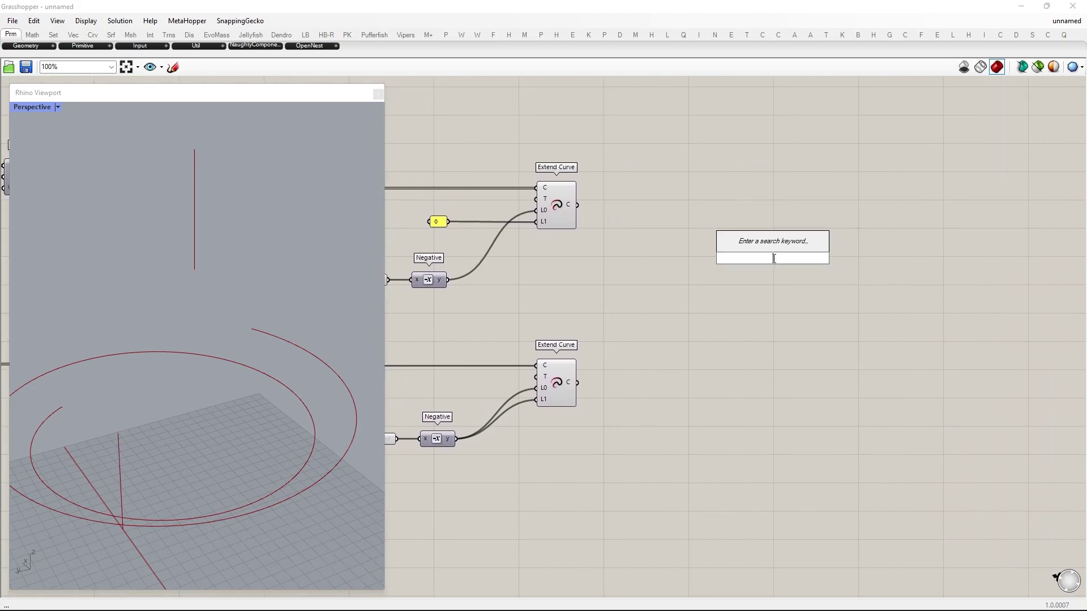
text(blend curve)
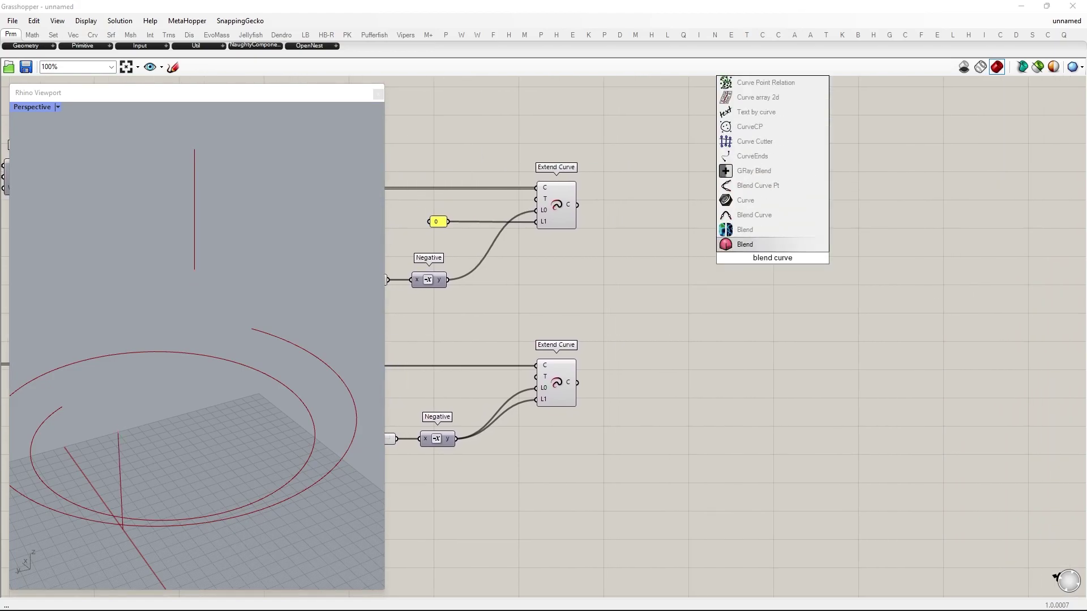
click(754, 215)
drag(578, 207, 752, 235)
mouse_move(569, 200)
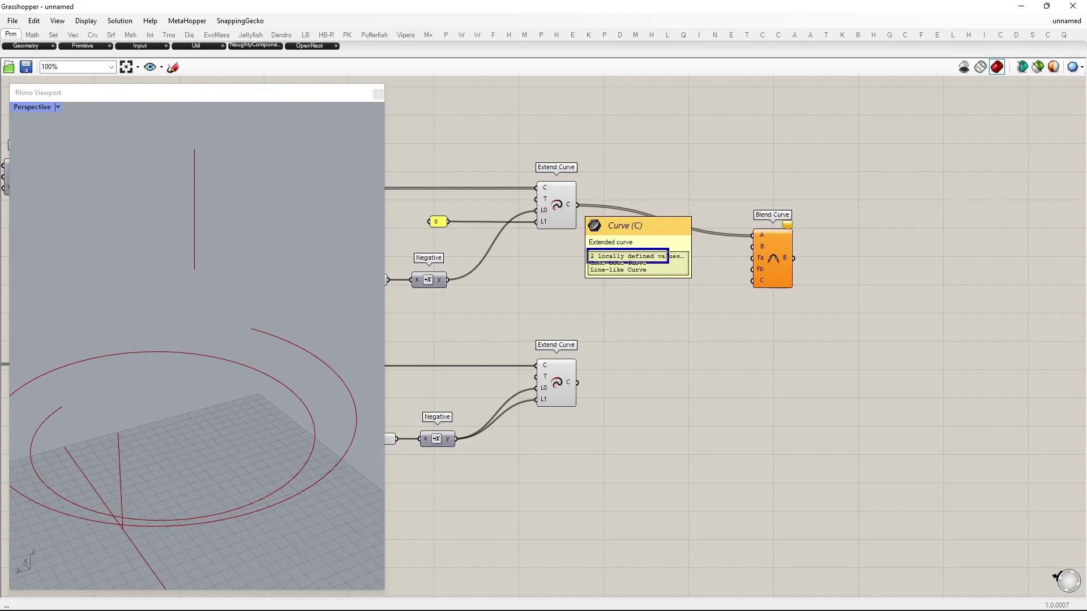
mouse_move(573, 385)
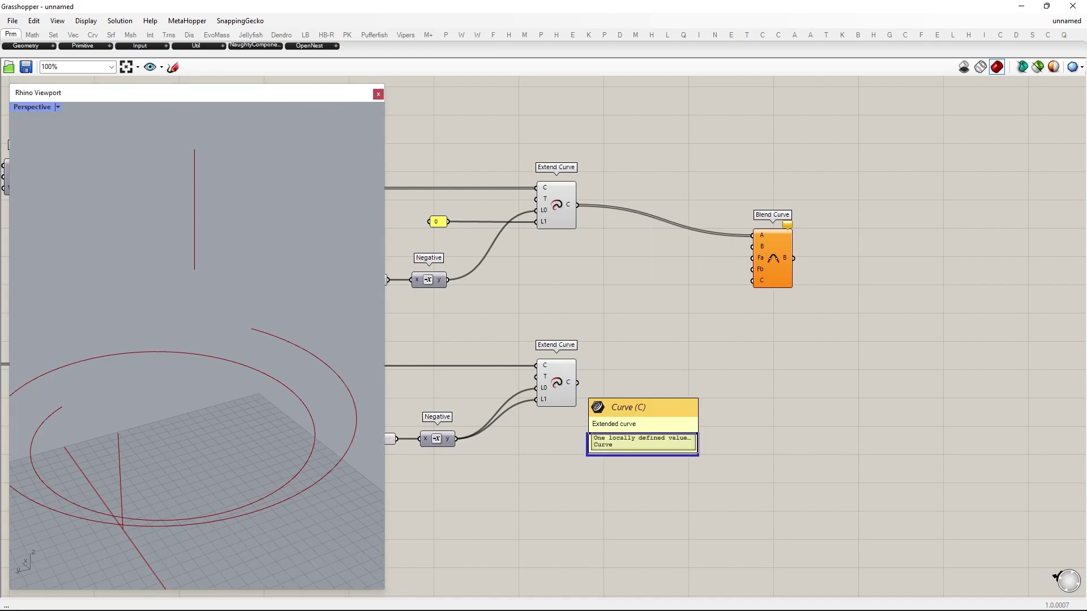
- Add Merge and Flip Curve components, merging the shortened spiral in D1 with its flipped version in D2
double_click(700, 385)
text(merge)
key(Return)
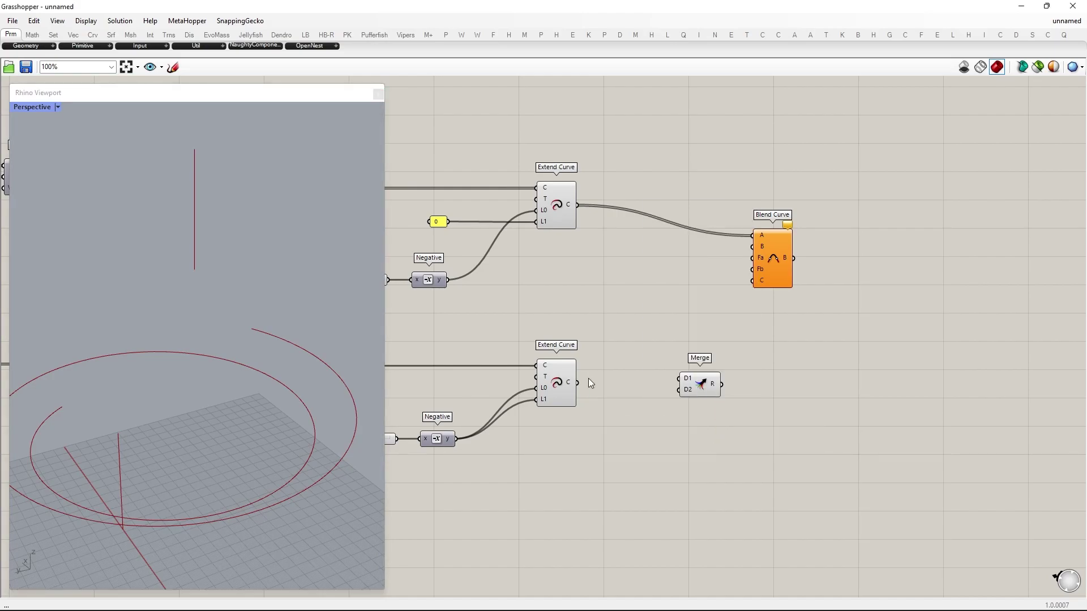
drag(700, 386, 742, 390)
double_click(662, 407)
text(flip curve)
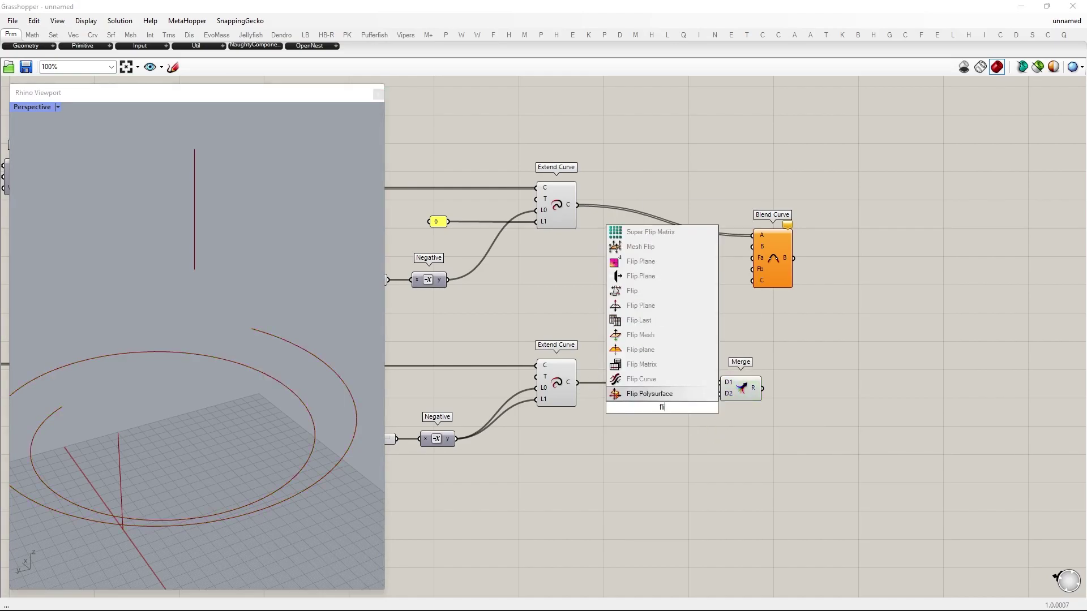
click(662, 394)
drag(630, 412, 669, 414)
- Place Blend Curve beyond the Merge component and connect the merged spiral curves to its B input
drag(774, 259, 886, 381)
drag(749, 390, 867, 370)
drag(887, 365, 972, 389)
scroll(169, 291, down, 3)
shift+right_drag(168, 292, 179, 327)
drag(243, 358, 204, 202)
drag(198, 205, 210, 208)
- Insert a Flip Curve component between the lines' Extend Curve and Blend Curve's A input
double_click(734, 319)
text(flip curve)
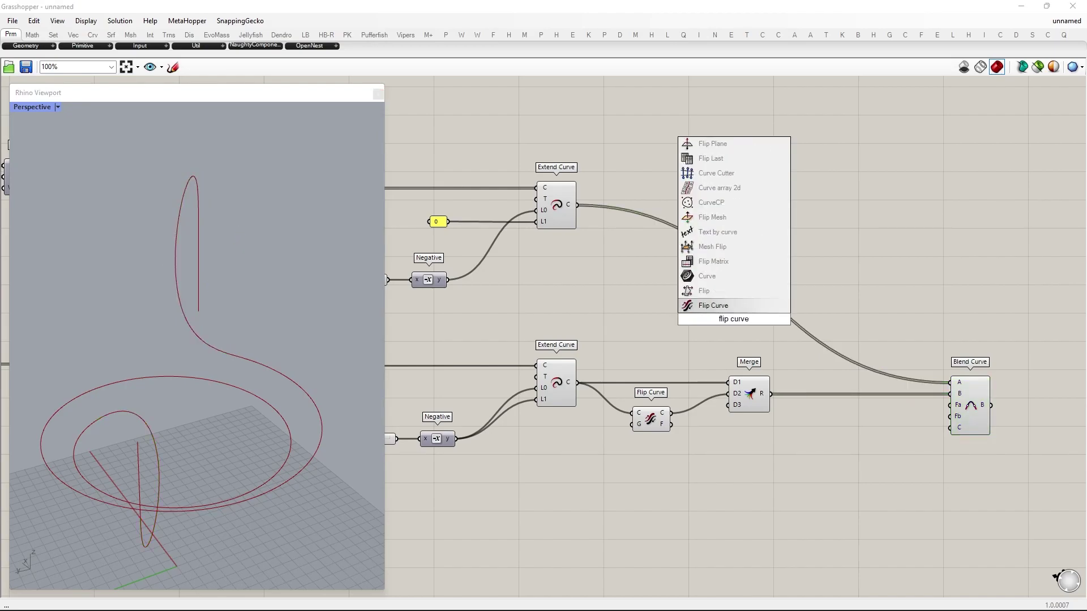
key(Return)
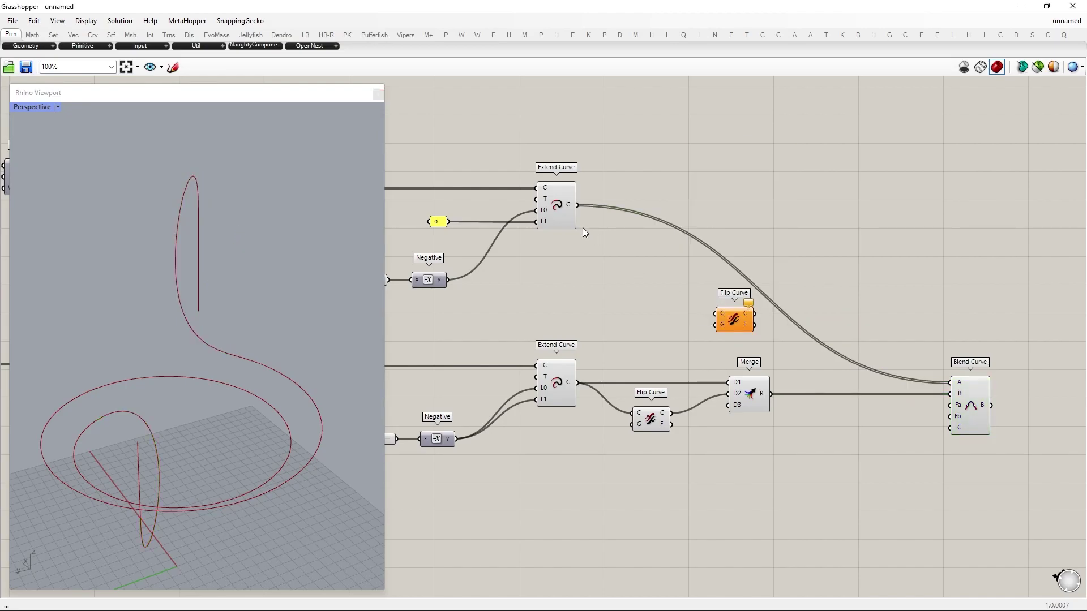
drag(709, 312, 714, 314)
drag(754, 314, 952, 383)
drag(728, 327, 664, 219)
click(793, 476)
right_drag(797, 489, 779, 411)
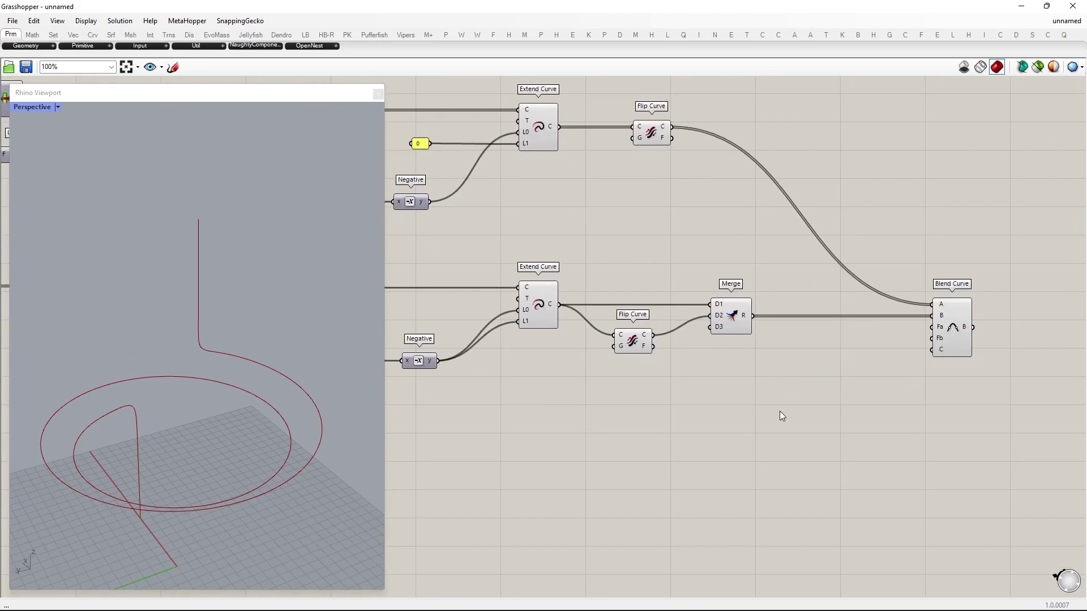
- Add a 1.000 slider to both Blend Curve bulge factors, Fa and Fb, and lower it to about 0.386
double_click(810, 390)
text(1.000)
key(Return)
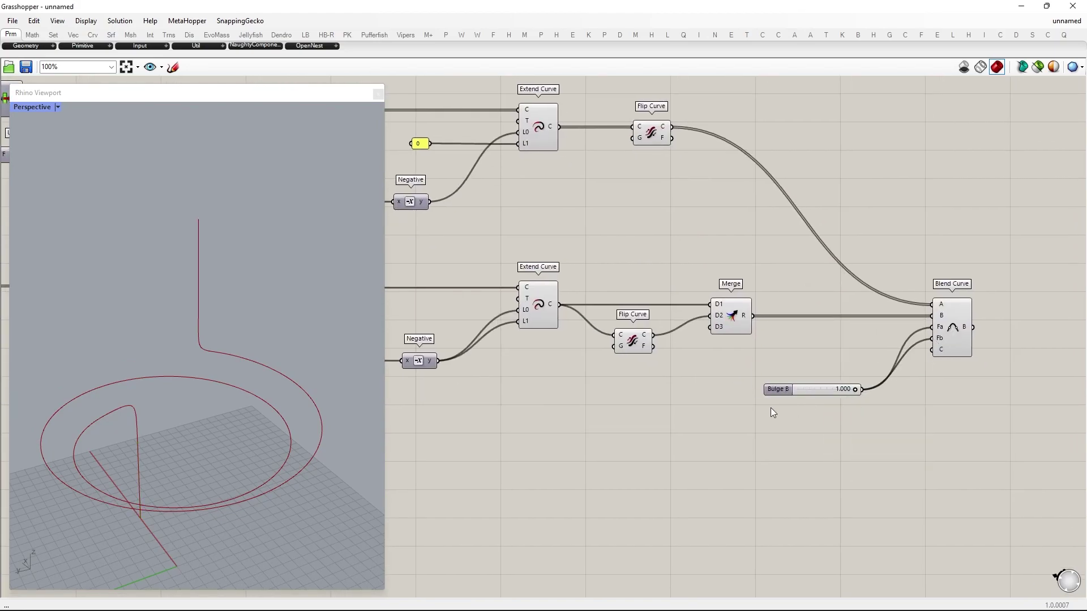
scroll(226, 298, up, 5)
drag(855, 389, 845, 391)
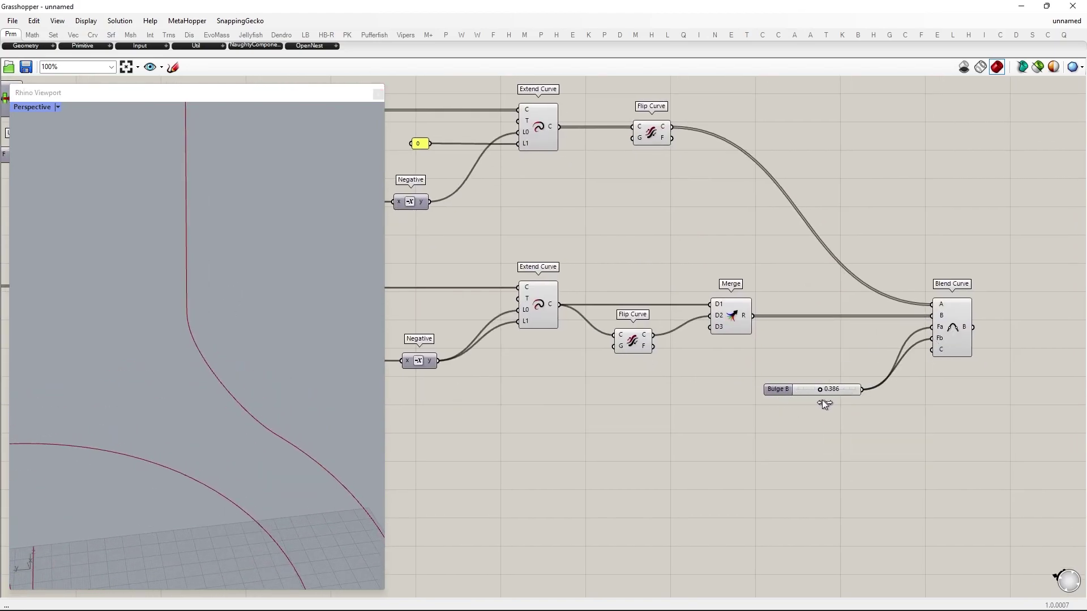
- Set the lines' length slider to about 52, connect it to the spiral's Negative as well, and delete the spiral's own slider
right_drag(389, 214, 654, 251)
drag(593, 238, 601, 239)
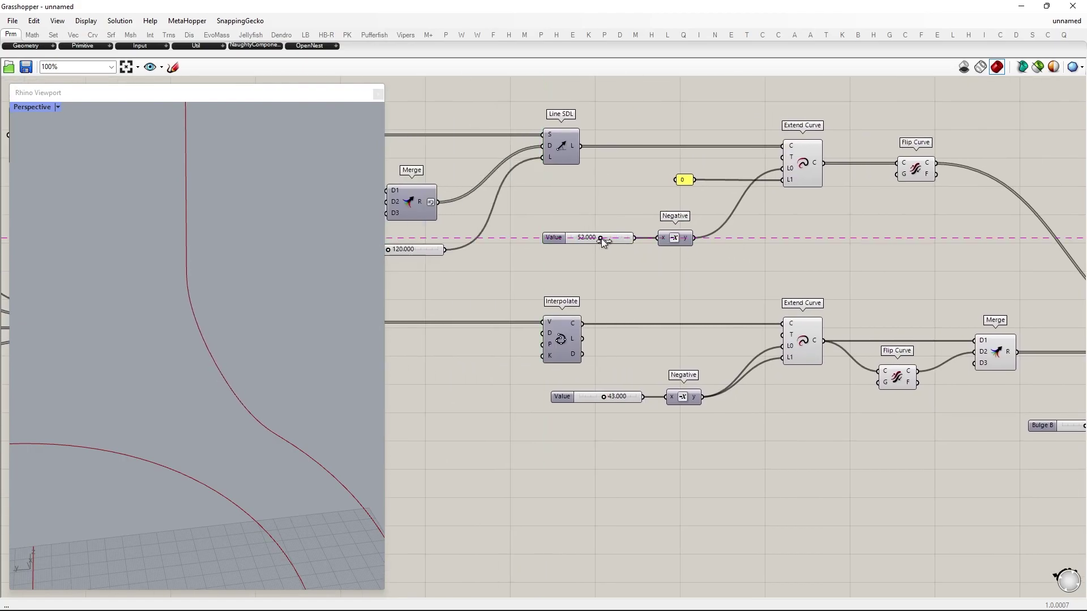
drag(670, 397, 671, 398)
mouse_move(553, 238)
mouse_down()
mouse_move(512, 241)
mouse_move(548, 242)
mouse_up()
click(562, 397)
key(Delete)
- Set the Blend Curve bulge slider to about 0.673
scroll(311, 334, down, 9)
right_drag(278, 417, 278, 405)
right_drag(834, 357, 653, 356)
drag(905, 427, 919, 428)
- Add a Join Curves component and connect the Blend Curve output to it
right_drag(299, 395, 289, 417)
right_drag(1036, 306, 686, 295)
double_click(853, 352)
text(join curve)
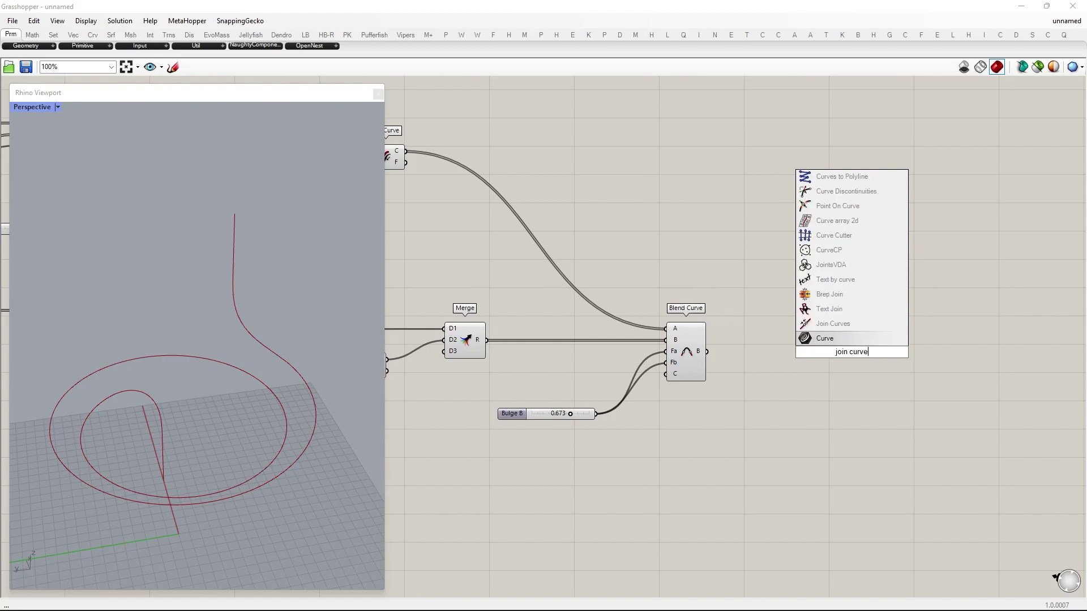
click(844, 324)
click(707, 352)
drag(707, 352, 906, 361)
right_drag(641, 360, 847, 367)
- Add the flipped lines and the shortened spiral to Join Curves' input, routing the spiral wire through a relay
scroll(626, 302, down, 2)
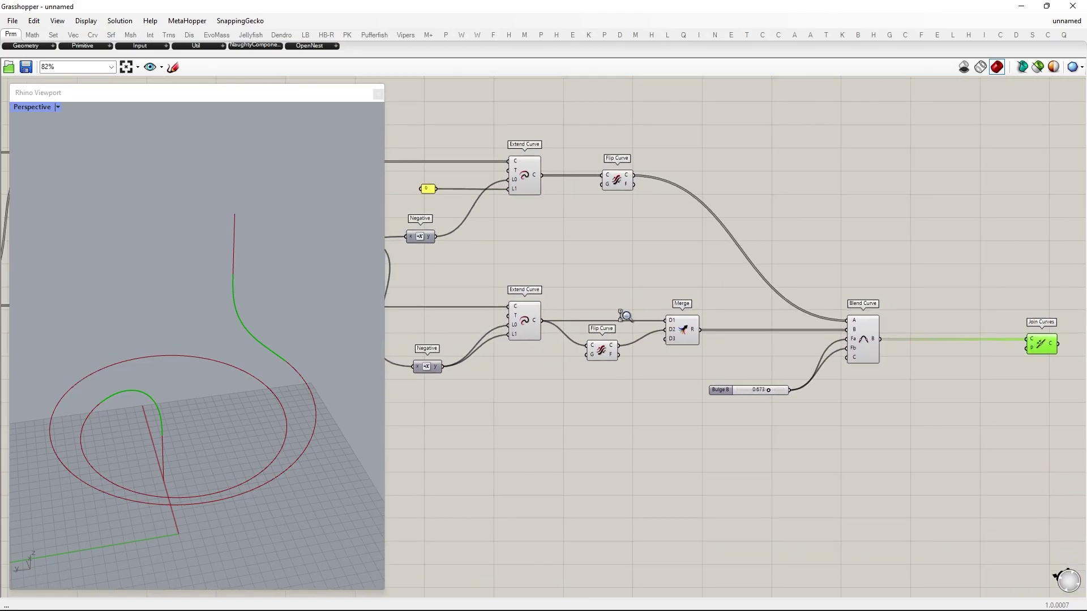
drag(633, 175, 1033, 354)
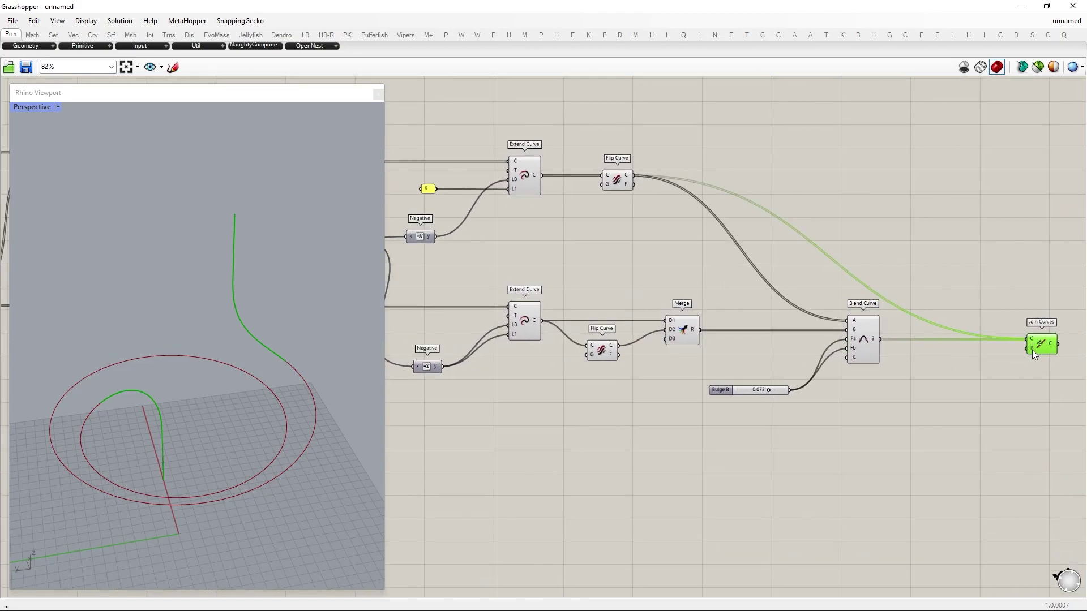
shift+drag(543, 321, 997, 240)
double_click(816, 250)
drag(816, 251, 677, 254)
drag(996, 233, 1025, 259)
- Turn off the preview of the extend, flip, merge and blend components, leaving Join Curves shown
drag(904, 446, 314, 164)
middle_click(705, 288)
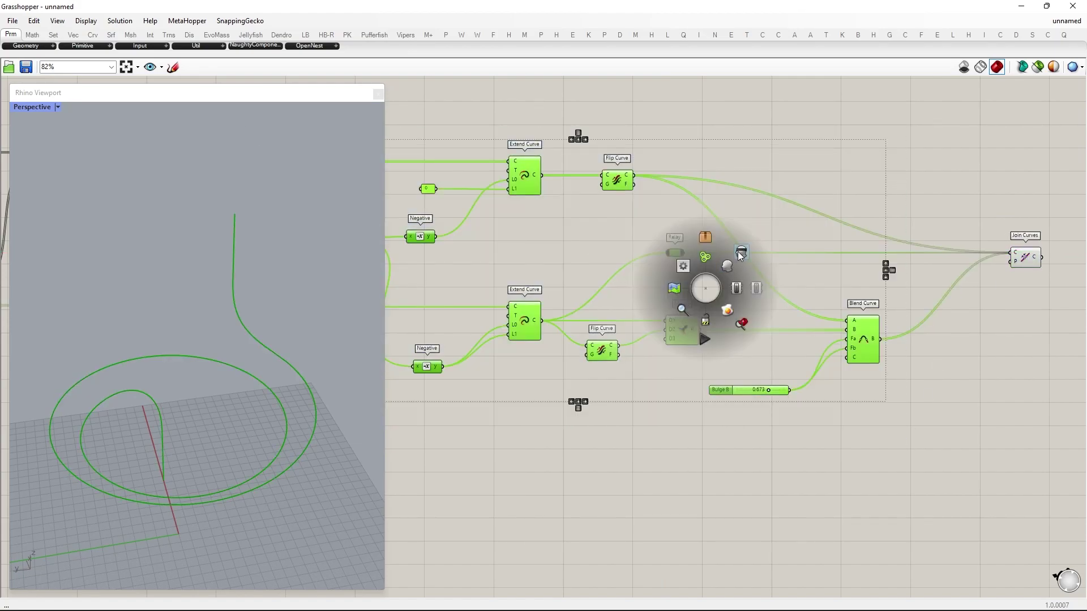
click(1045, 316)
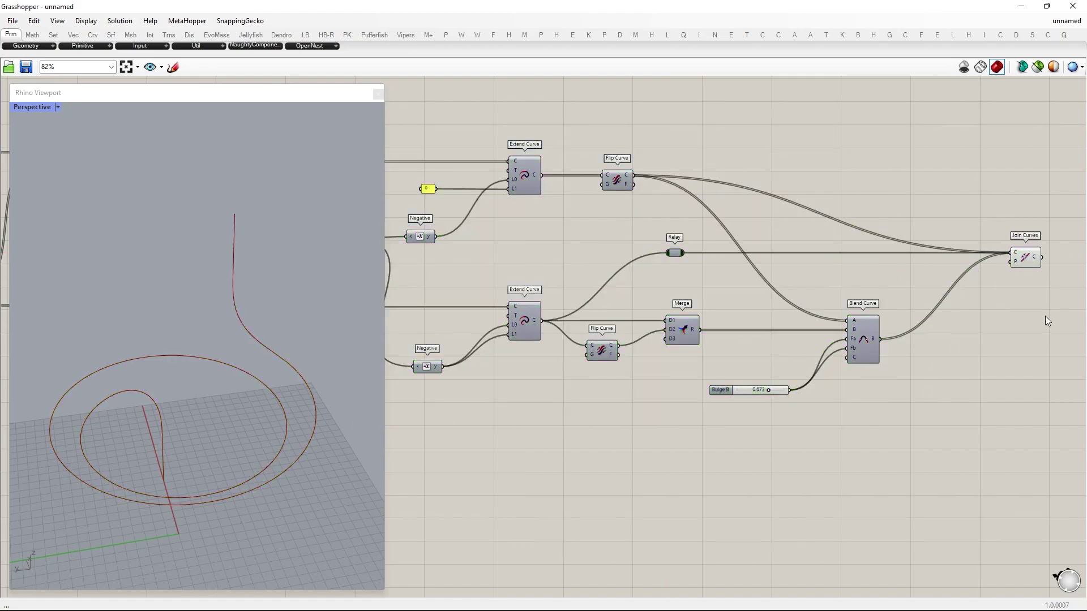
- Add a Perp Frames component and connect the joined curve to it
right_drag(1045, 316, 738, 339)
scroll(736, 286, up, 2)
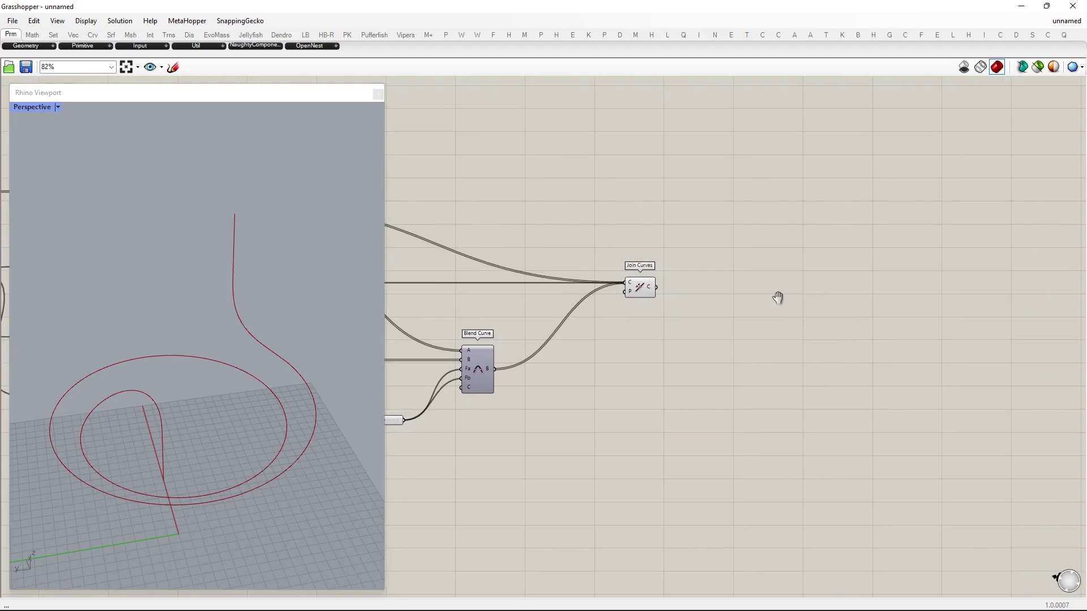
double_click(789, 306)
text(perp frames)
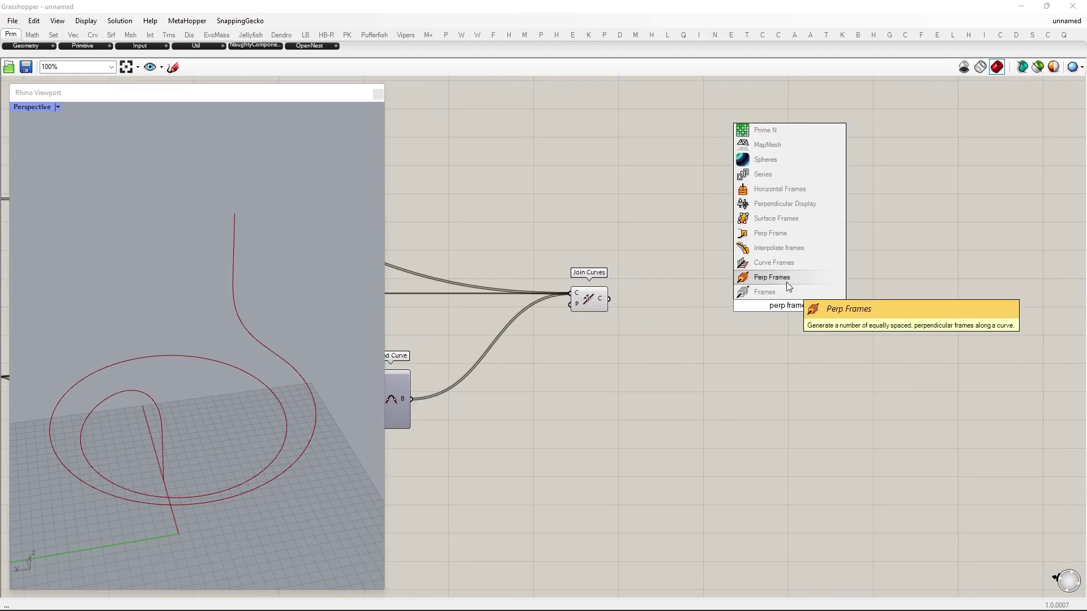
click(773, 277)
drag(608, 299, 793, 305)
- Add a slider for the Perp Frames count and set it to 97
double_click(647, 382)
text(12)
key(Return)
drag(694, 383, 782, 311)
drag(634, 382, 684, 385)
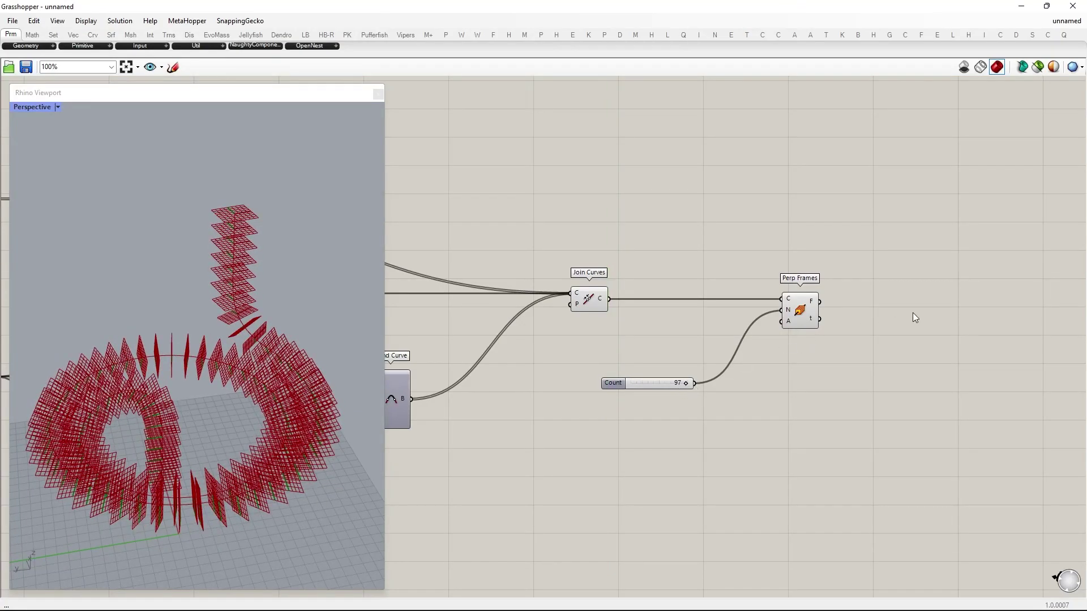
- Add a Rectangle component and use the perpendicular frames as its base planes
right_drag(914, 316, 800, 316)
double_click(799, 314)
text(rectangle)
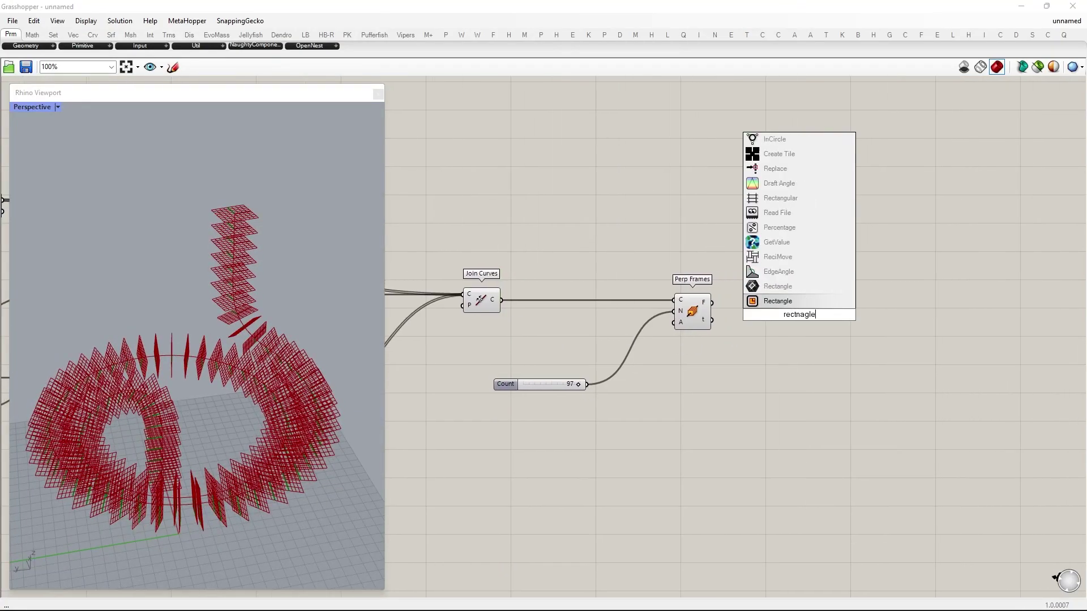
key(Return)
drag(801, 320, 896, 321)
- Add a Construct Domain component and connect a new slider of 12 to its A input
double_click(741, 385)
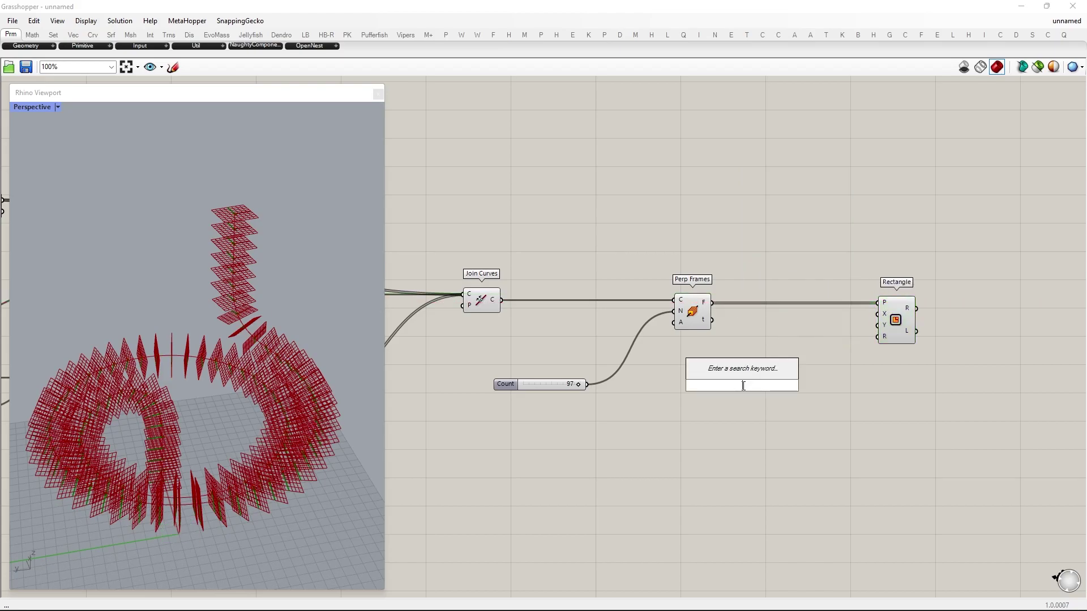
text(construct domain)
key(Return)
double_click(596, 438)
text(12)
key(Return)
drag(610, 425, 745, 427)
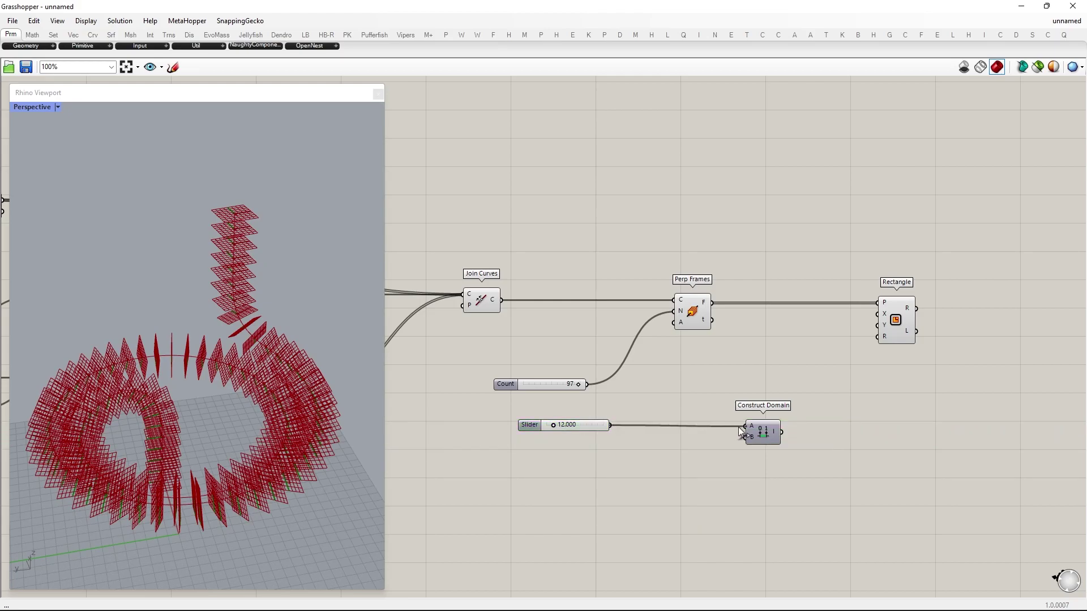
- Negate the slider value into Construct Domain's B input and feed the domain into Rectangle's X and Y
double_click(671, 446)
text(negative)
key(Return)
drag(634, 427, 653, 446)
drag(672, 447, 745, 438)
drag(763, 436, 761, 435)
drag(780, 431, 878, 314)
drag(780, 431, 878, 325)
- Turn off the preview of Join Curves and Perp Frames, and set the rectangle size slider to about 15.676
drag(763, 540, 309, 193)
middle_click(485, 277)
click(522, 243)
click(655, 438)
drag(563, 424, 566, 424)
- Add a Loft component and loft through the rectangles
right_drag(957, 372, 834, 381)
double_click(912, 325)
text(lloft)
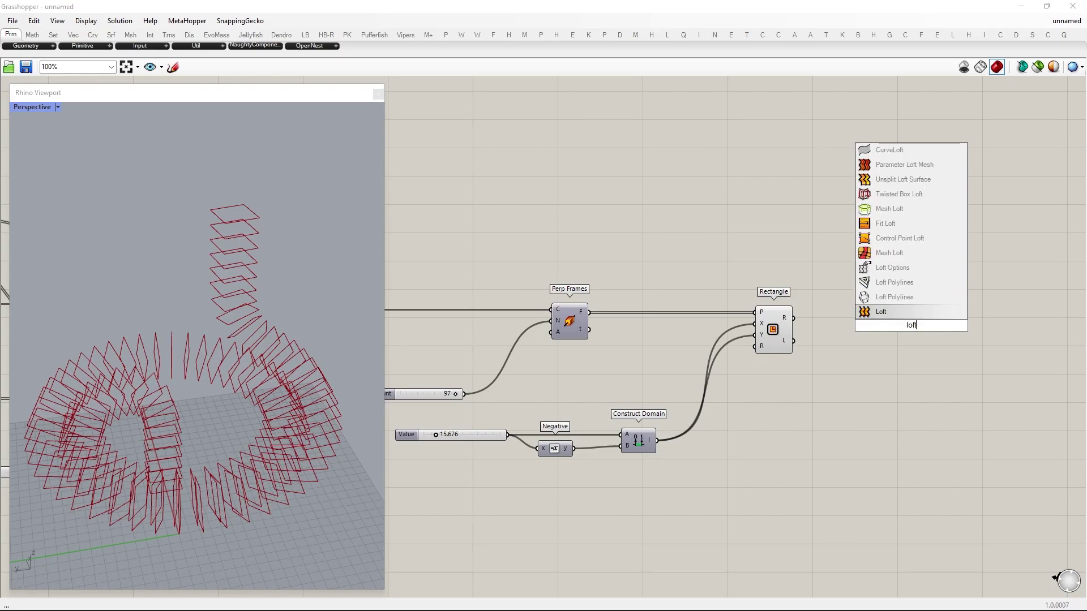
key(Return)
drag(793, 319, 890, 321)
- Turn off the preview of Rectangle and Construct Domain, and inspect the lofted spiral from a lower angle
drag(844, 509, 611, 291)
middle_click(699, 282)
click(730, 250)
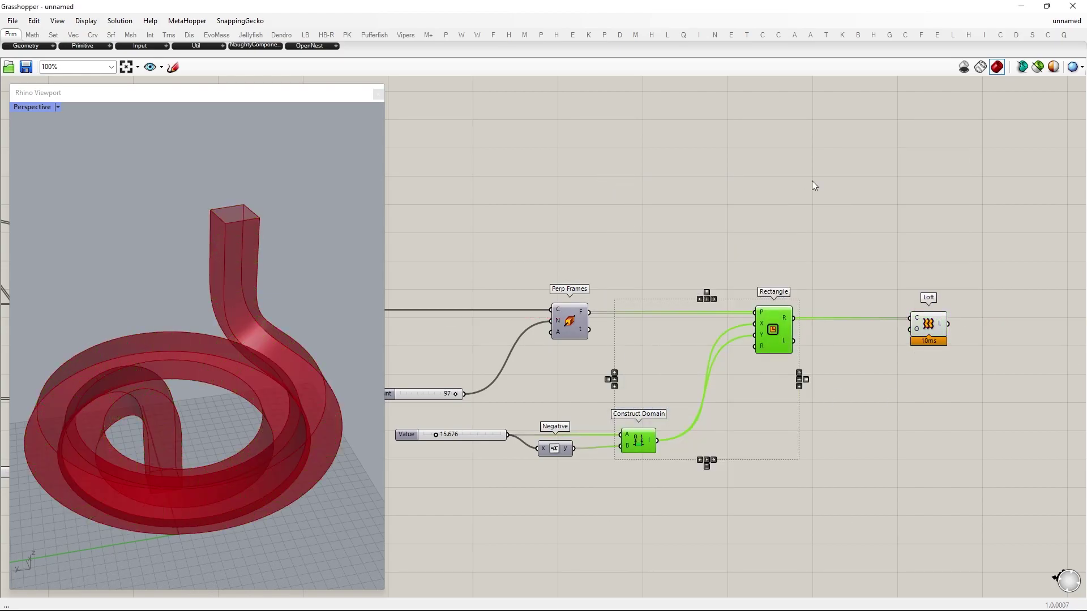
click(812, 181)
right_drag(211, 393, 154, 375)
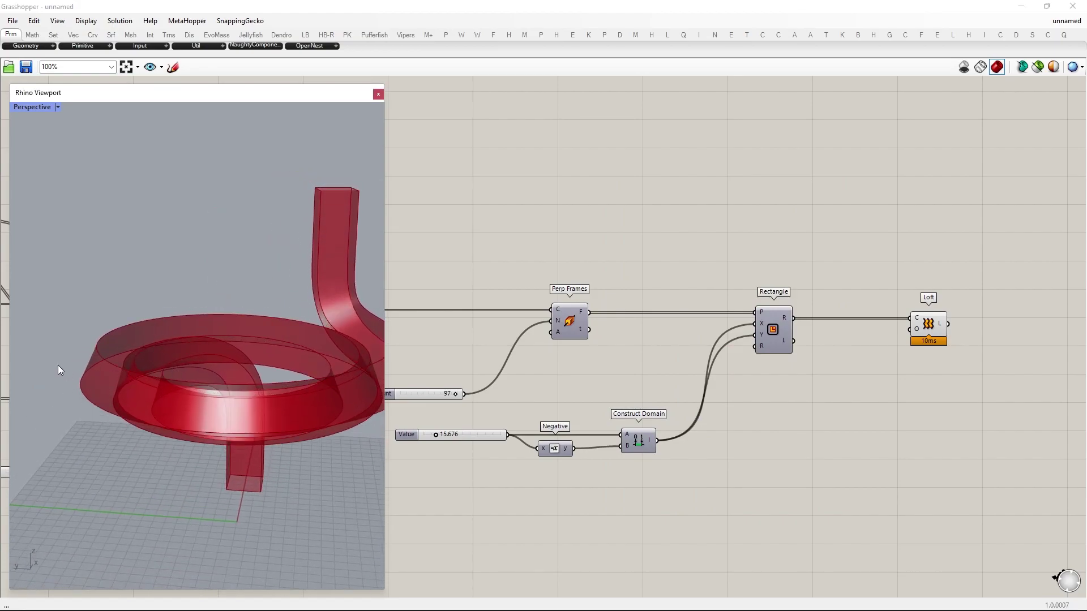
- Make room after Perp Frames, add a Rotate Plane component fed by its frames, and set the angle input to degrees
scroll(58, 367, up, 5)
right_drag(228, 347, 237, 390)
mouse_move(221, 409)
mouse_down()
mouse_move(116, 386)
mouse_move(143, 322)
mouse_up()
mouse_move(108, 423)
mouse_down()
mouse_move(184, 365)
mouse_move(178, 461)
mouse_move(110, 424)
mouse_up()
alt+drag(648, 357, 716, 354)
double_click(667, 341)
text(rotate plane)
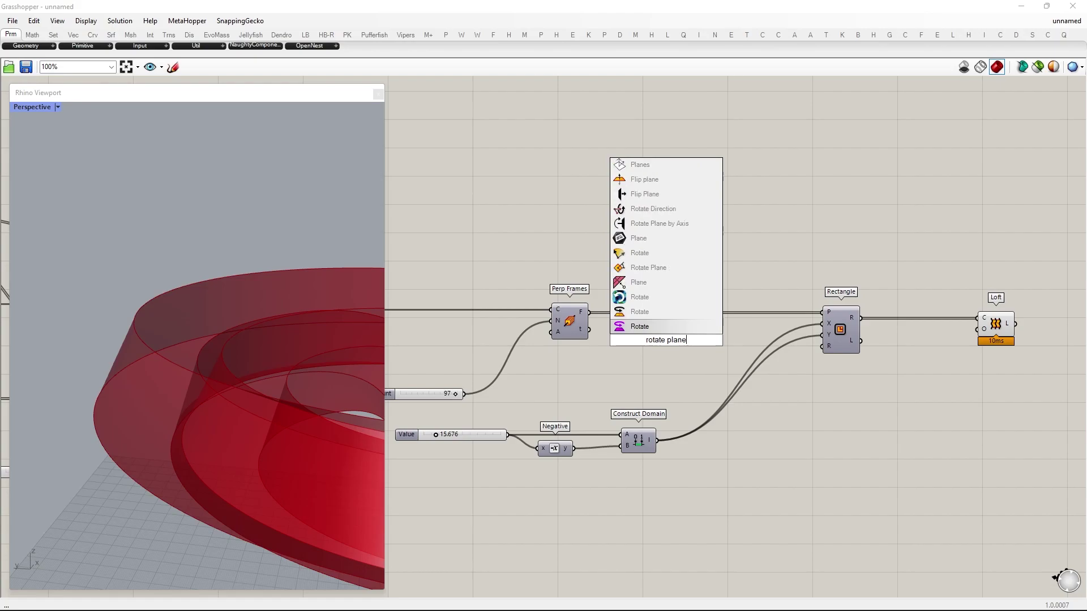
click(648, 268)
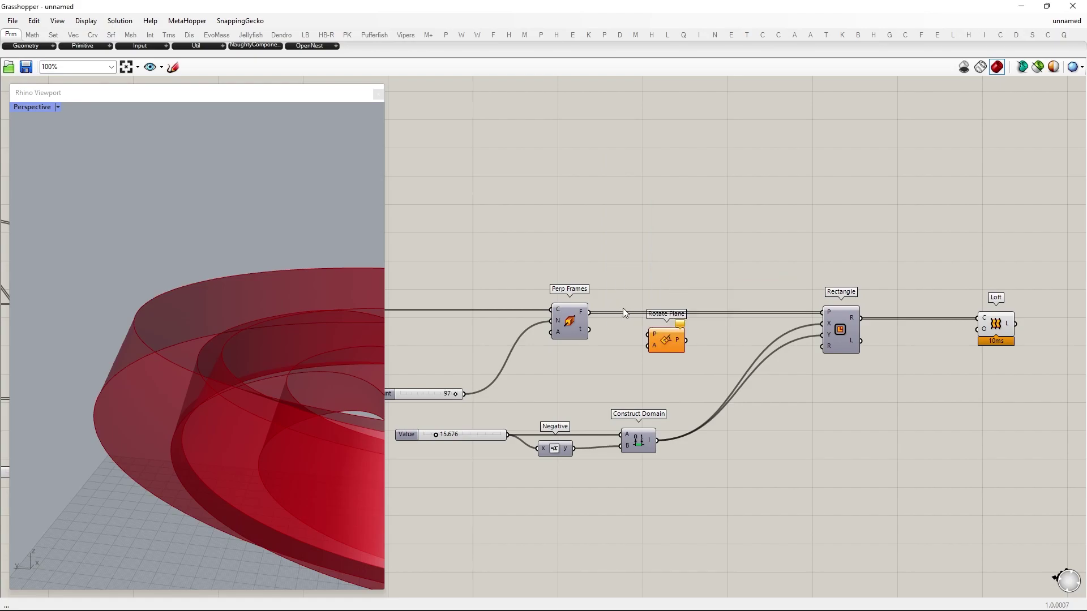
drag(589, 312, 664, 365)
right_click(660, 358)
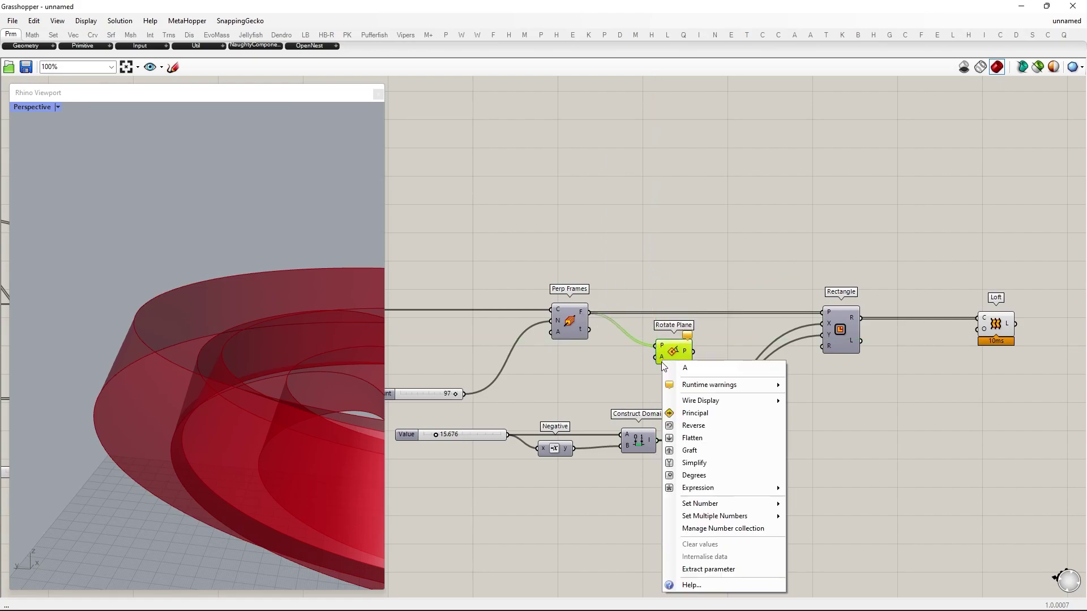
click(683, 479)
- Drive Rotate Plane's angle with a new number slider at 0 and feed the rotated planes into Rectangle's P input
double_click(569, 369)
text(0)
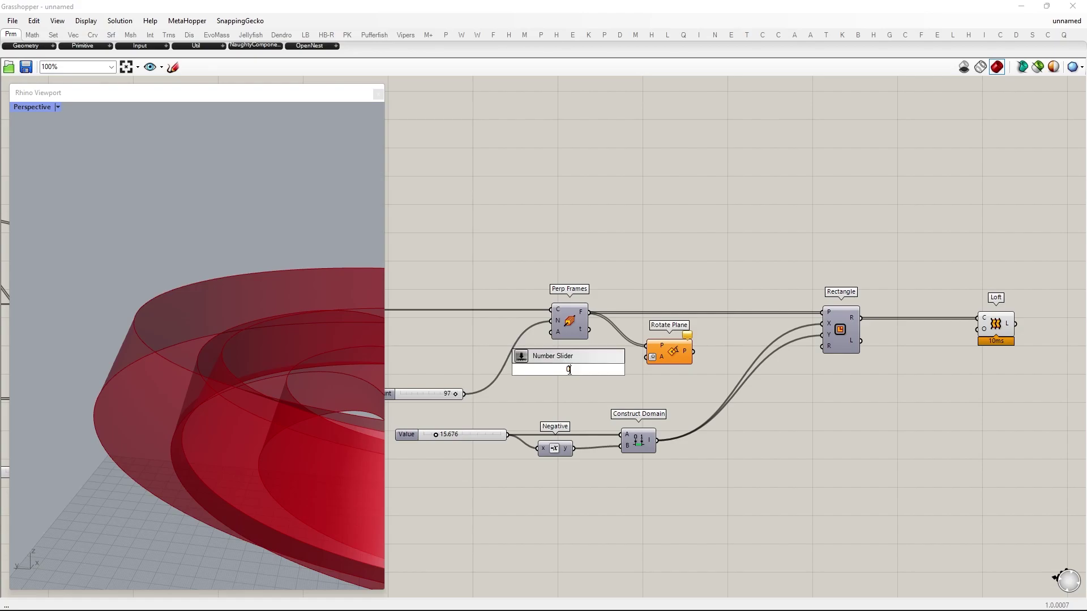
text(.)
key(Return)
drag(618, 369, 822, 311)
drag(657, 354, 678, 329)
- Turn off the preview of the Rotate Plane component
drag(689, 382, 474, 269)
middle_click(558, 287)
click(589, 245)
click(590, 245)
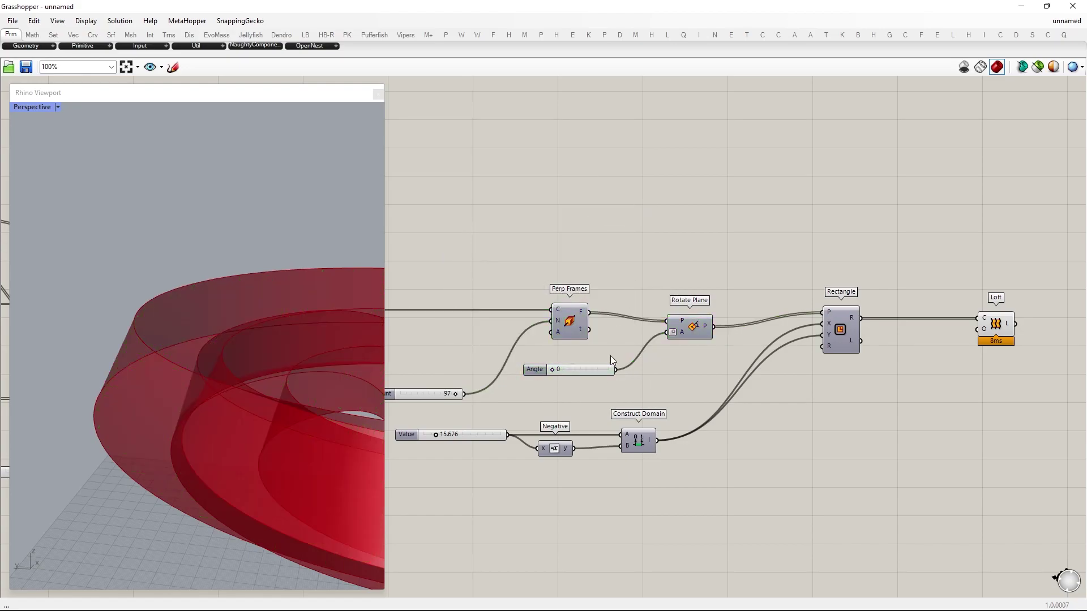
- Negate Rotate Plane's angle input with an expression, set the angle slider to 26, and tidy the component positions
drag(553, 369, 504, 373)
right_click(674, 334)
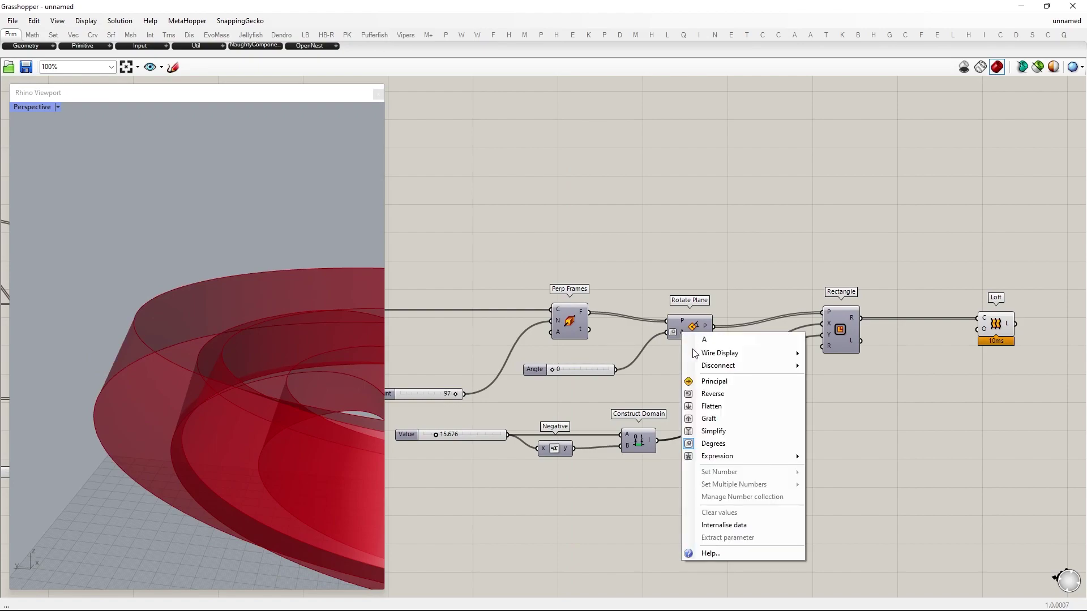
mouse_move(717, 457)
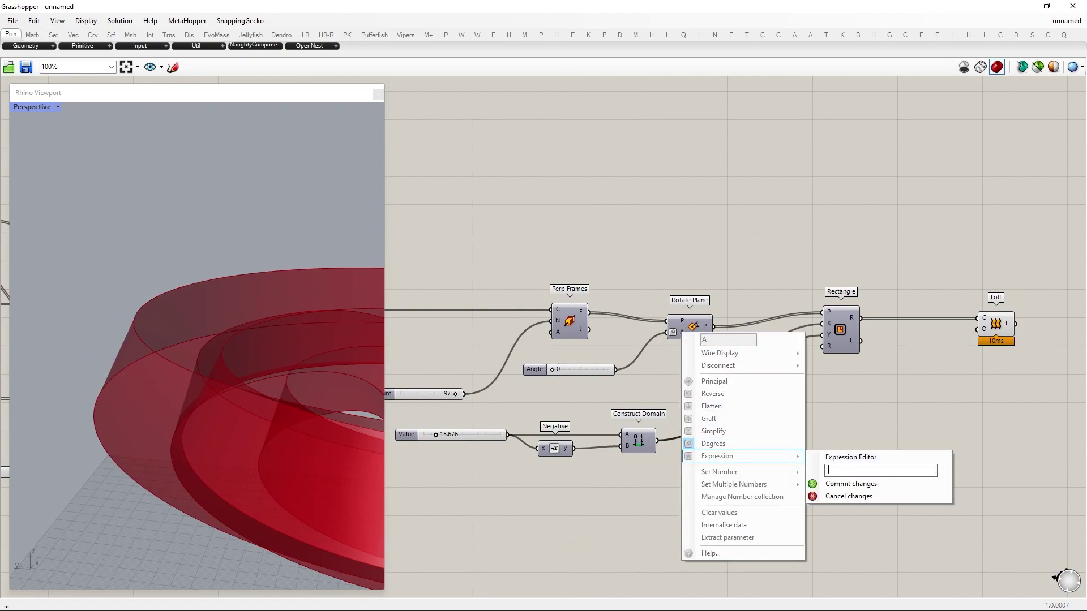
click(850, 484)
drag(546, 371, 569, 371)
drag(681, 329, 690, 321)
drag(841, 330, 826, 335)
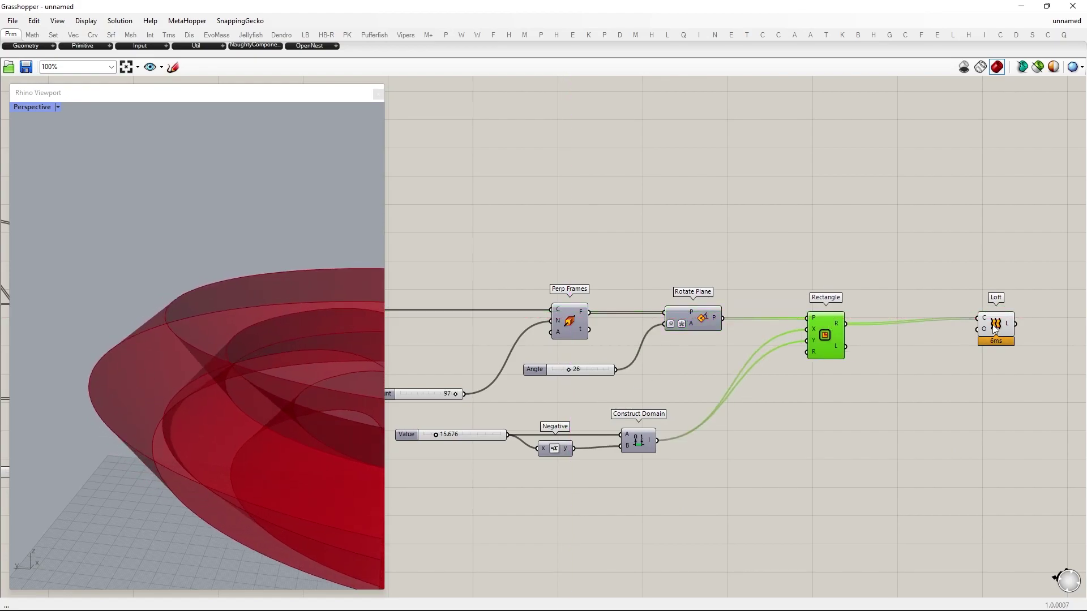
- Delete the Loft component and turn the Rectangle preview back on
click(995, 325)
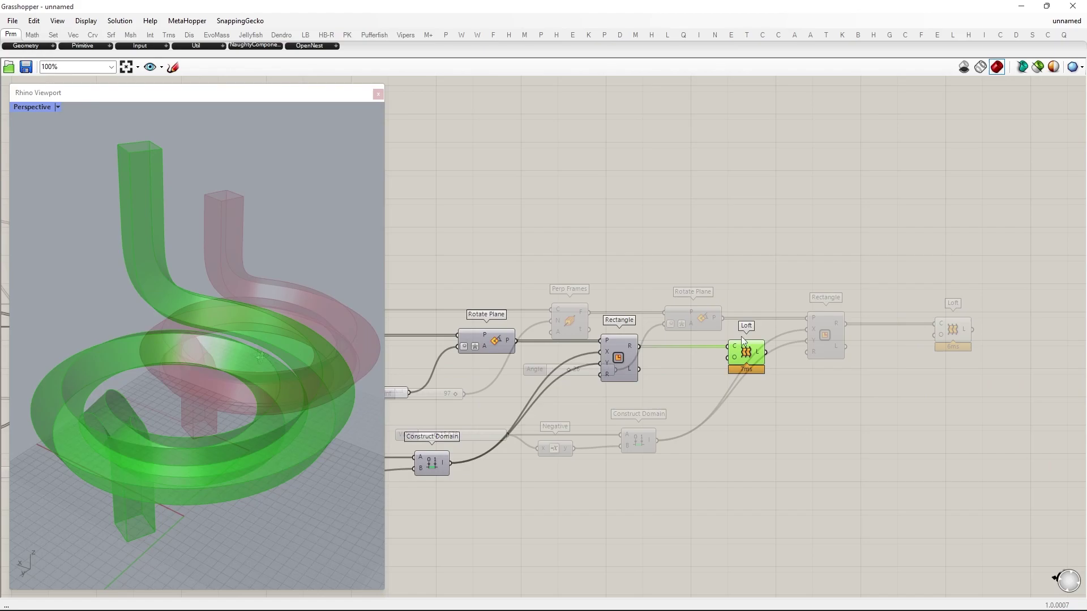
drag(743, 340, 839, 177)
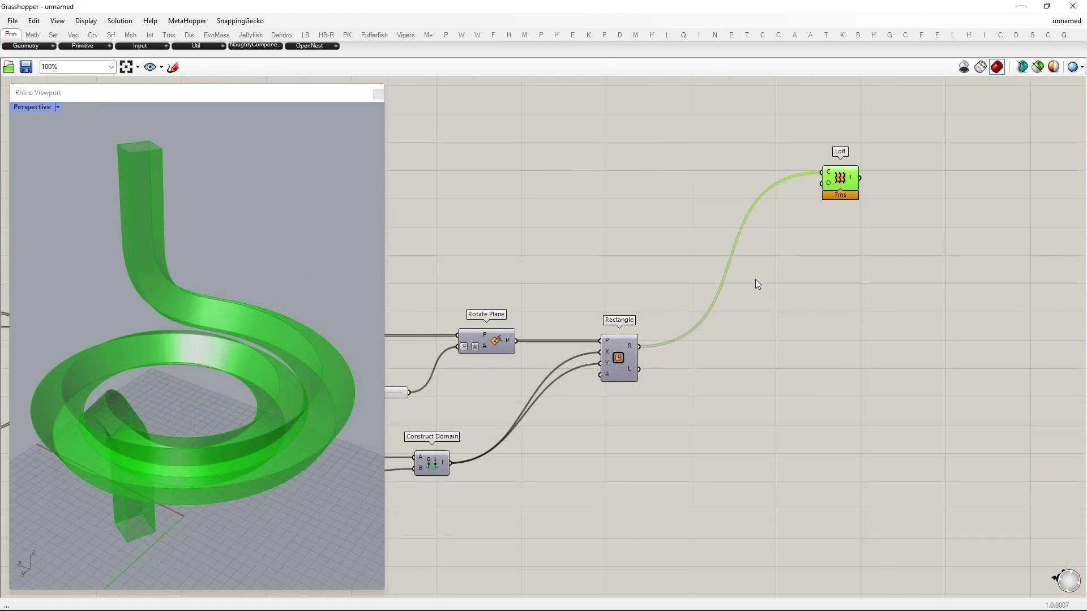
key(Delete)
drag(729, 400, 643, 333)
click(764, 356)
- Add an Offset Curve component and feed Rectangle's R output into its C input
double_click(780, 354)
text(o)
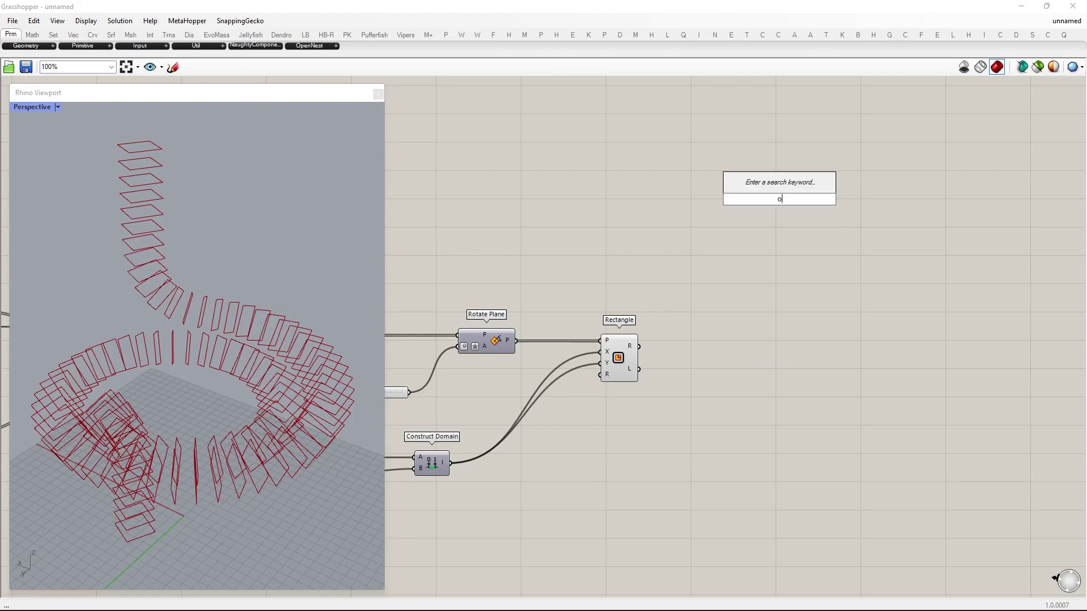
text(ffset curve)
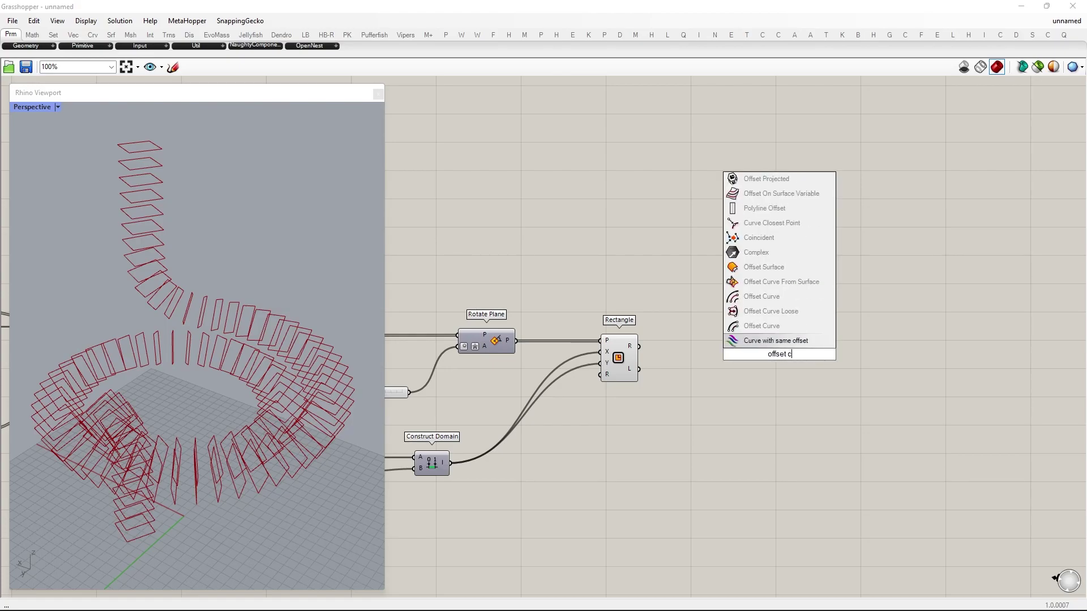
click(777, 345)
drag(639, 346, 859, 353)
- Add a Merge component and feed a new number slider at 3.000 into its D1 input
double_click(727, 421)
text(merge)
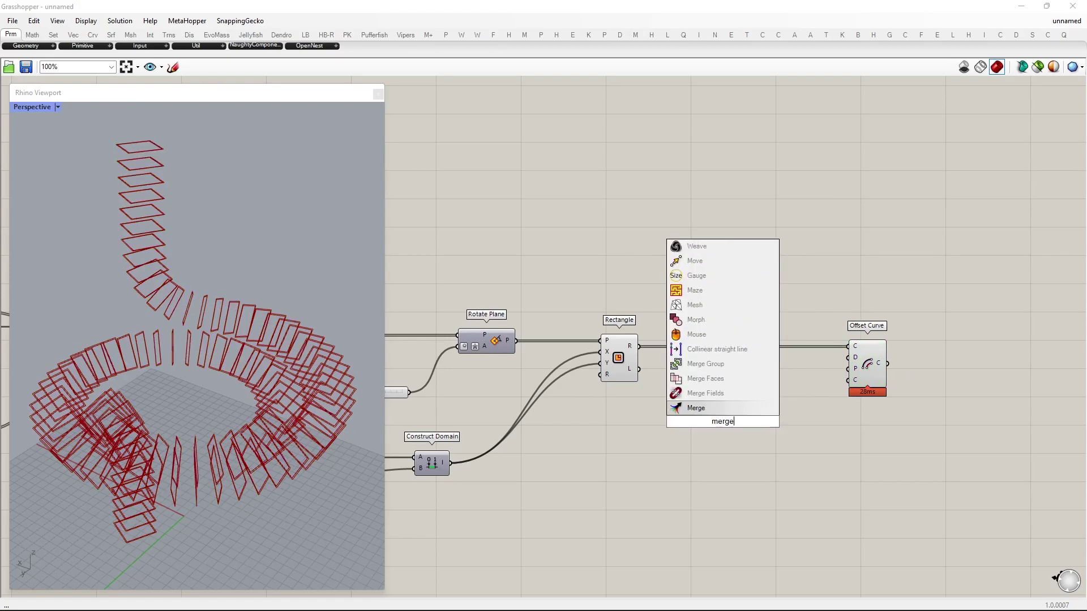
key(Return)
scroll(669, 471, up, 3)
double_click(644, 441)
text(3.000)
key(Return)
drag(668, 441, 768, 443)
drag(617, 446, 574, 445)
- Wire the slider through a Negative component into Merge's D2 and feed the merged distances into Offset Curve's D
double_click(650, 477)
text(negative)
key(Return)
drag(650, 477, 675, 464)
drag(618, 445, 642, 465)
drag(704, 464, 796, 464)
drag(833, 463, 973, 284)
- Graft Rectangle's R output and turn off the Rectangle preview
right_click(602, 261)
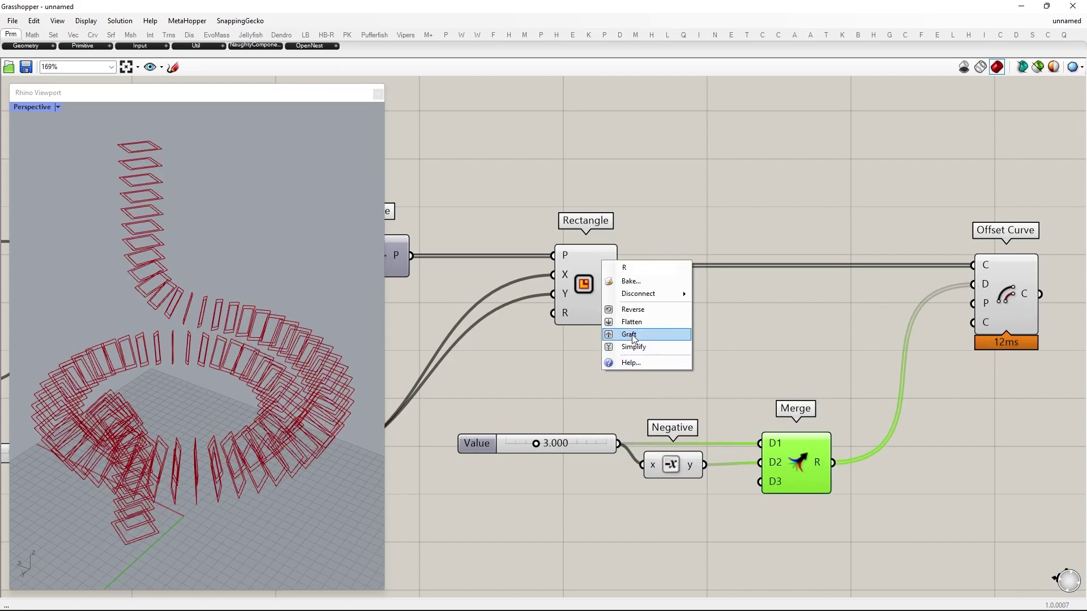
click(633, 336)
click(719, 321)
drag(808, 512, 317, 209)
middle_click(554, 257)
click(513, 245)
- Lower the offset distance slider to bring the inner and outer rectangles closer together
scroll(110, 160, up, 5)
right_drag(187, 340, 226, 495)
scroll(253, 242, up, 6)
click(520, 488)
drag(538, 445, 514, 446)
- Examine the edges near the corners of the paired offset rectangles
scroll(524, 361, down, 2)
right_drag(843, 289, 580, 316)
scroll(252, 318, down, 3)
shift+right_drag(251, 318, 321, 316)
scroll(260, 323, down, 1)
key(ctrl+2)
drag(124, 351, 121, 372)
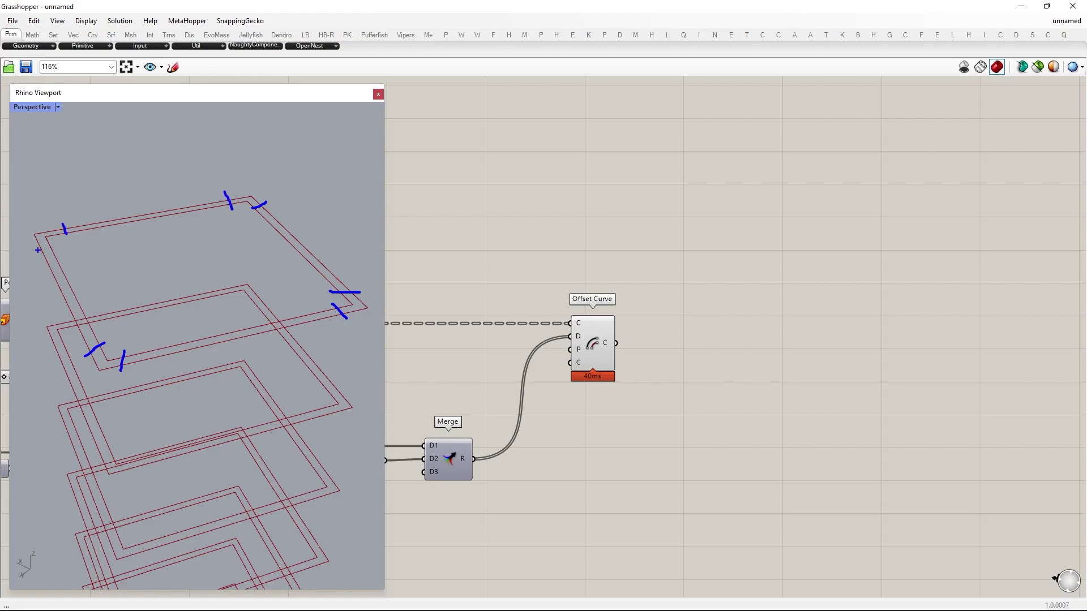
- Add an Explode component and feed it the Offset Curve output
double_click(722, 335)
text(explode)
key(Return)
drag(616, 343, 678, 346)
- Add an Evaluate Curve component and feed the exploded segments into its C input
right_drag(929, 347, 803, 332)
double_click(782, 334)
text(evaluate curve)
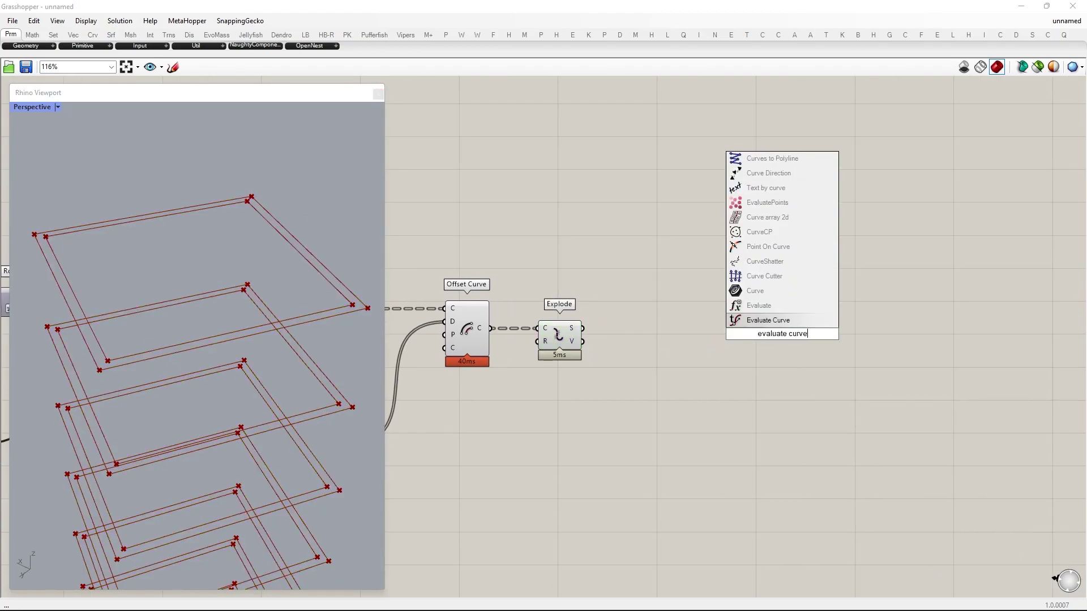
click(766, 321)
drag(583, 329, 760, 324)
drag(780, 337, 852, 341)
click(732, 394)
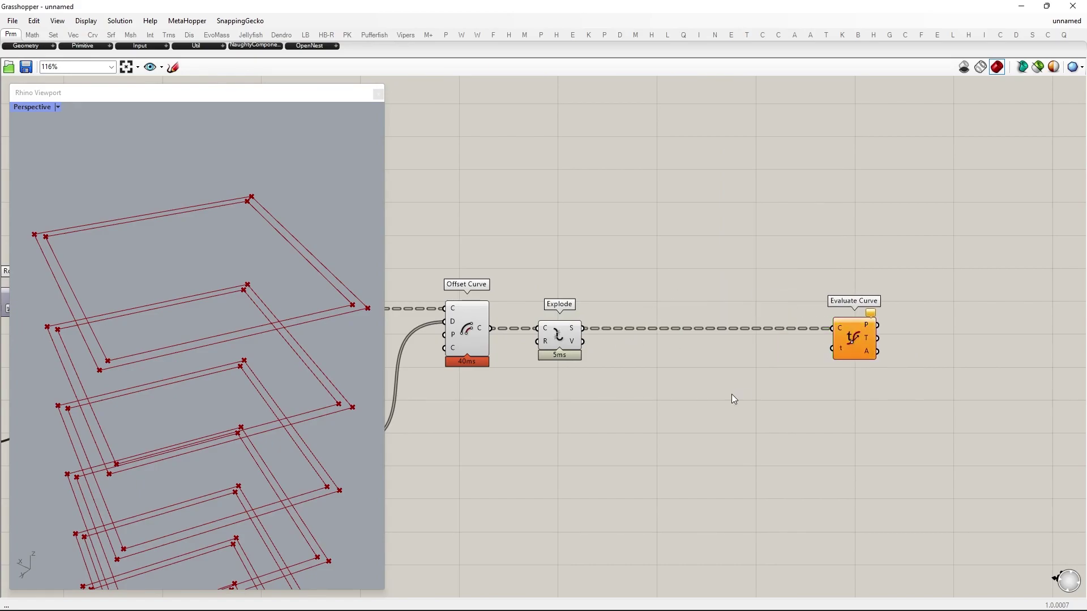
- Add a second Merge component below Explode and feed a new number slider at 1.000 into its D1 input
double_click(732, 395)
text(merge)
key(Return)
drag(732, 396, 743, 433)
double_click(572, 408)
text(slider)
key(Return)
drag(610, 423, 585, 418)
drag(708, 420, 716, 422)
drag(542, 417, 505, 419)
- Add an Expression component below the new slider and set its formula to 1-x
click(609, 457)
double_click(609, 457)
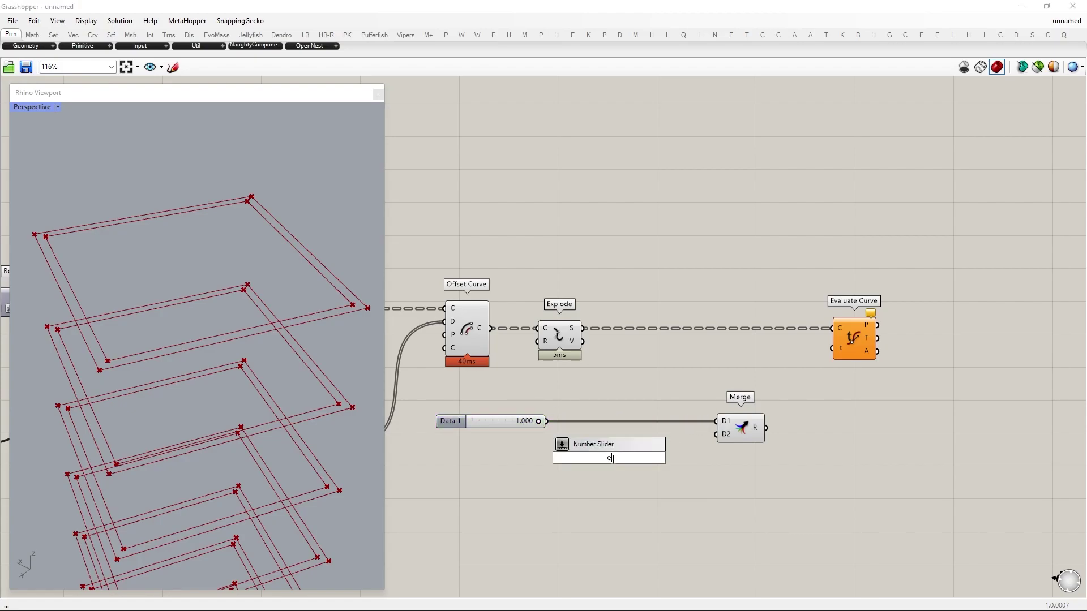
text(expretion)
key(Return)
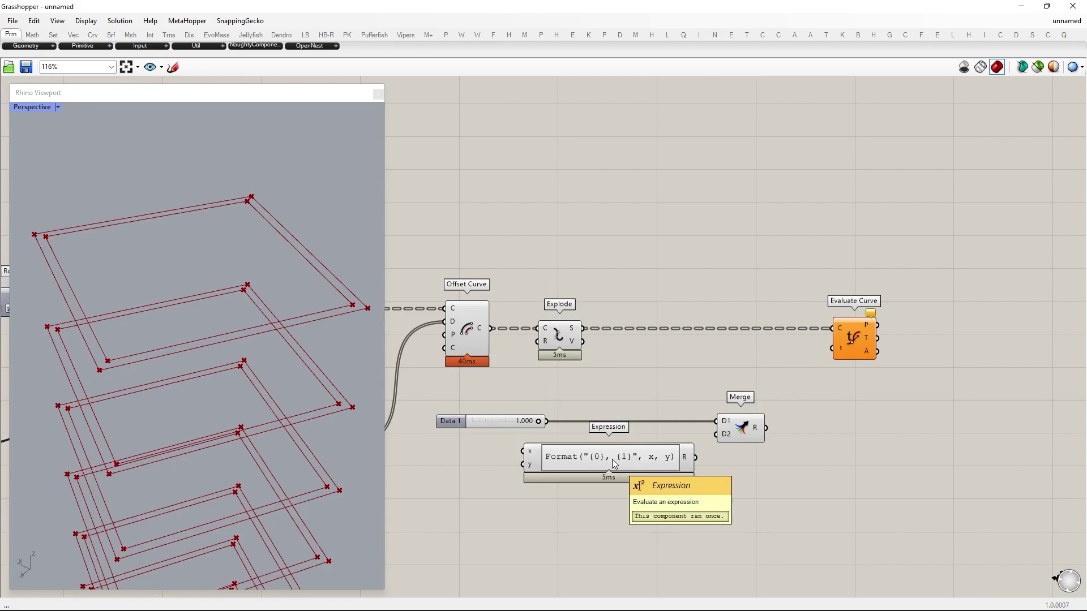
double_click(613, 459)
text(1-x)
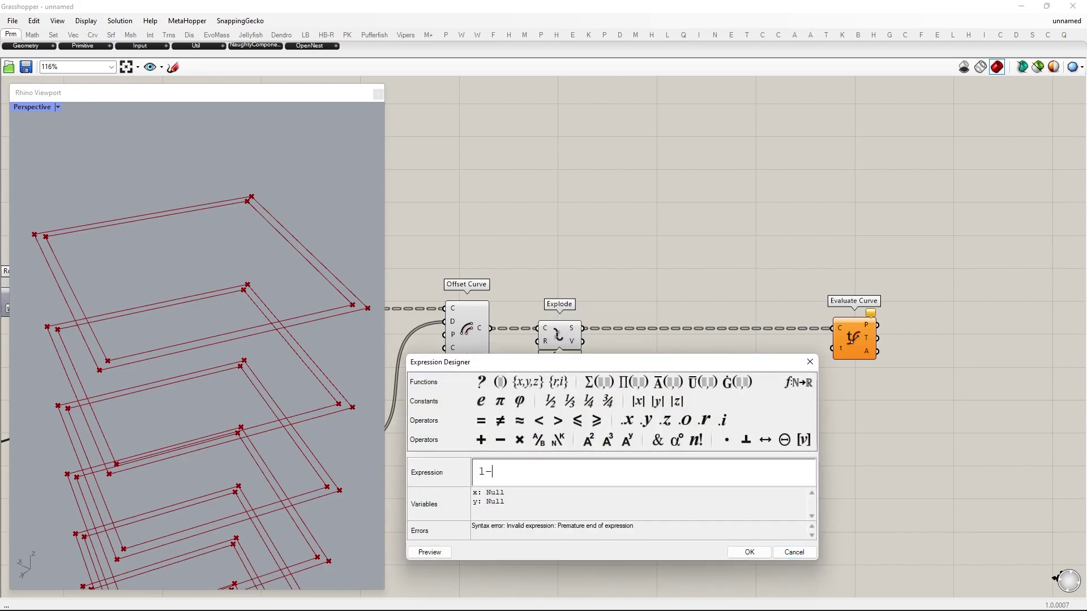
click(749, 552)
- Remove the Expression's y input, wire the slider through it into Merge's D2, and feed Merge into Evaluate Curve's t
drag(547, 422, 580, 451)
scroll(598, 479, up, 5)
click(593, 505)
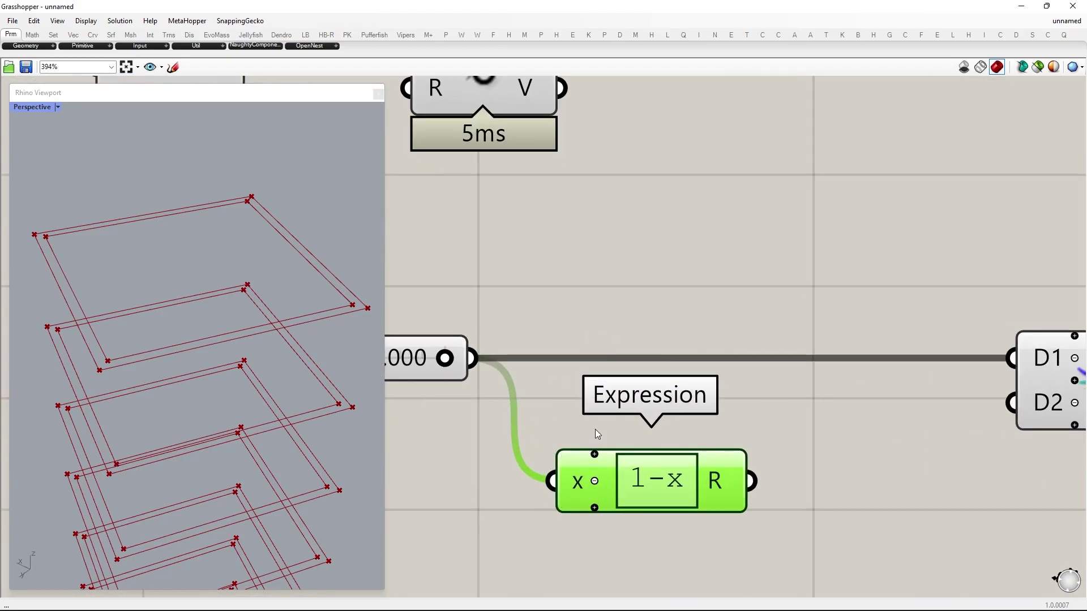
click(595, 429)
drag(667, 488, 686, 417)
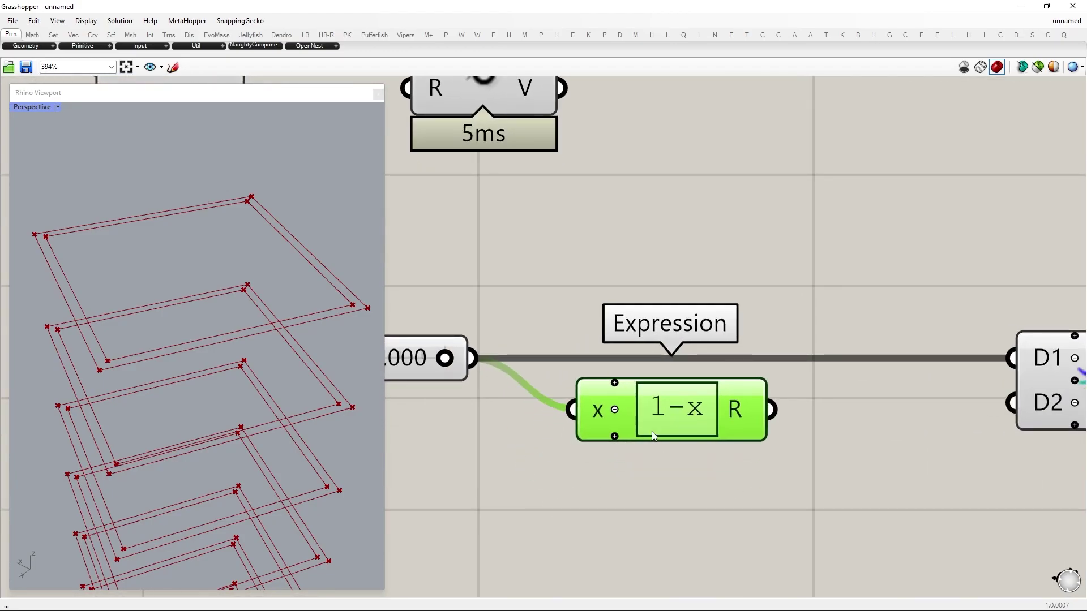
scroll(657, 453, down, 4)
drag(791, 442, 923, 334)
- Graft Explode's S output and reparameterize Evaluate Curve's C input
right_click(612, 317)
click(640, 386)
right_click(929, 309)
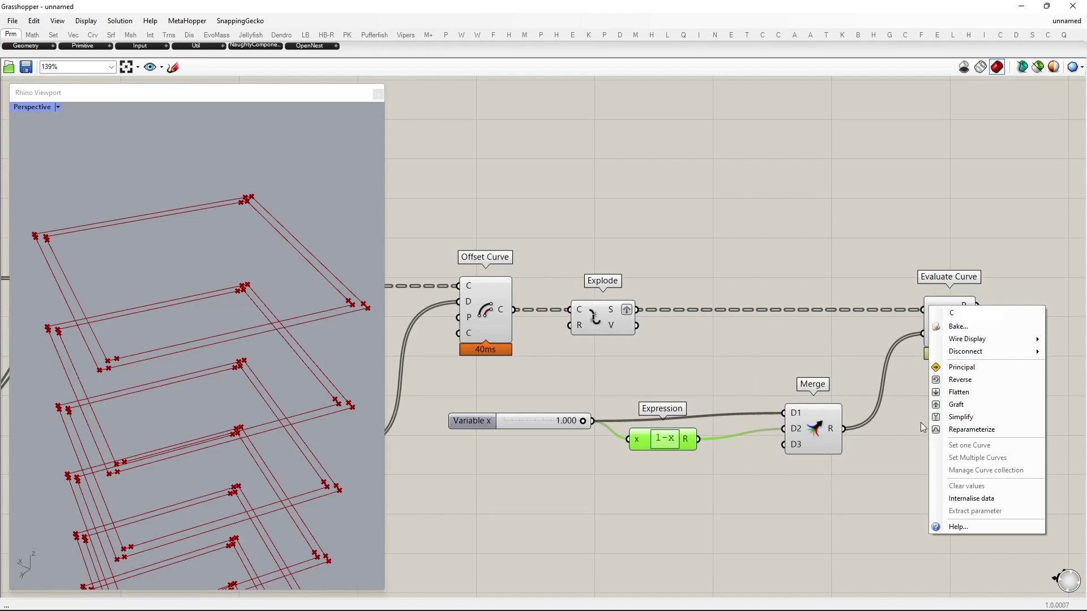
click(963, 430)
click(922, 450)
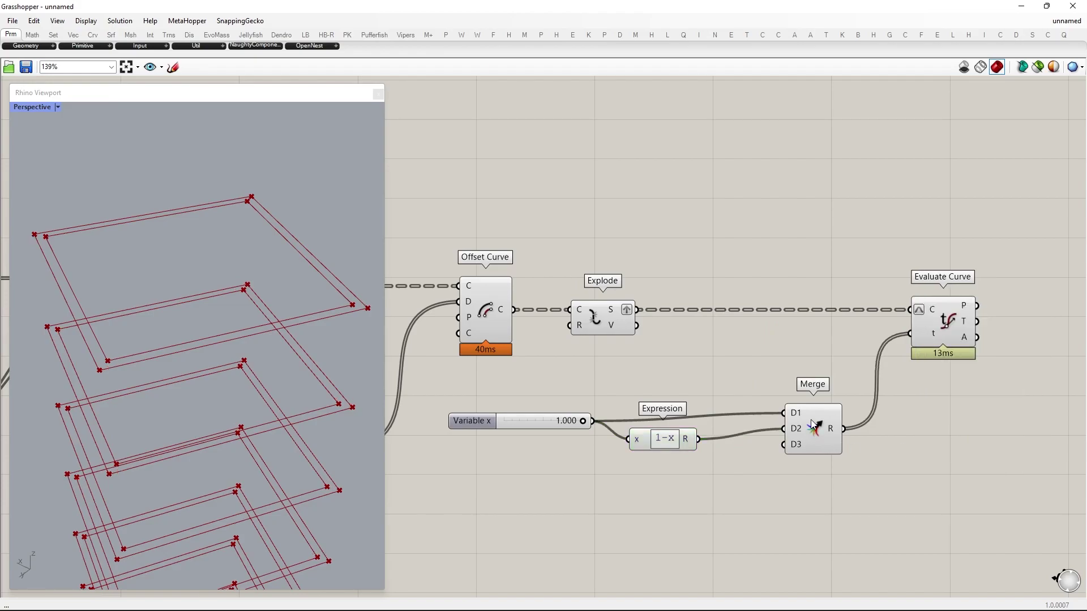
- Set the curve parameter slider to 0.935 and turn off the Explode preview
drag(813, 426, 805, 436)
drag(584, 421, 578, 424)
drag(699, 338, 546, 127)
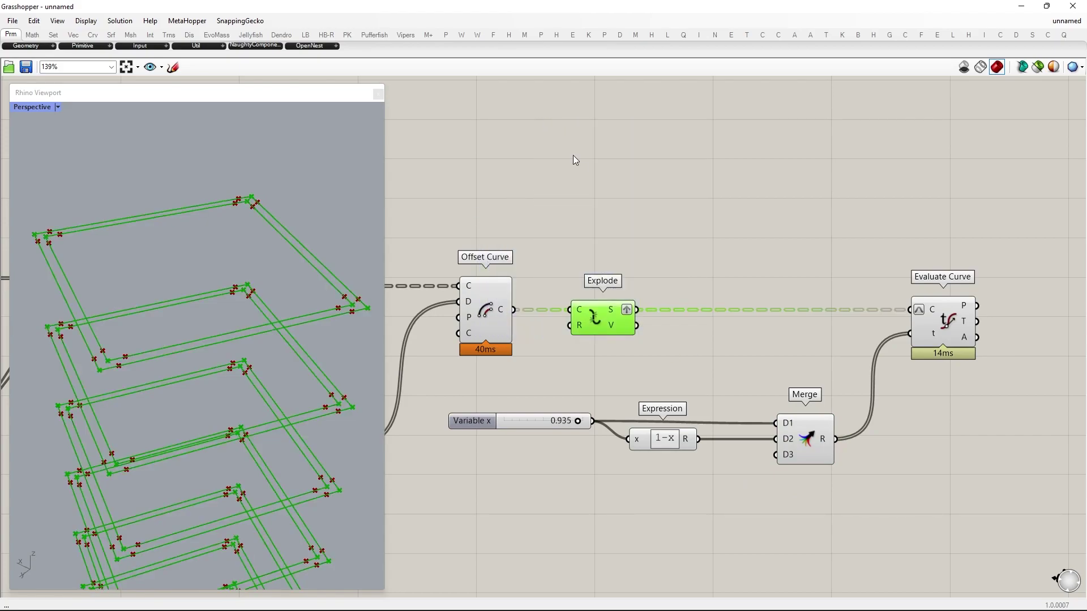
middle_click(581, 170)
click(615, 135)
click(665, 150)
right_drag(182, 329, 222, 343)
scroll(644, 268, down, 1)
- Move the parameter group down and add a Shatter component fed by Explode's segments and the merged parameters
drag(819, 456, 495, 385)
drag(743, 419, 712, 464)
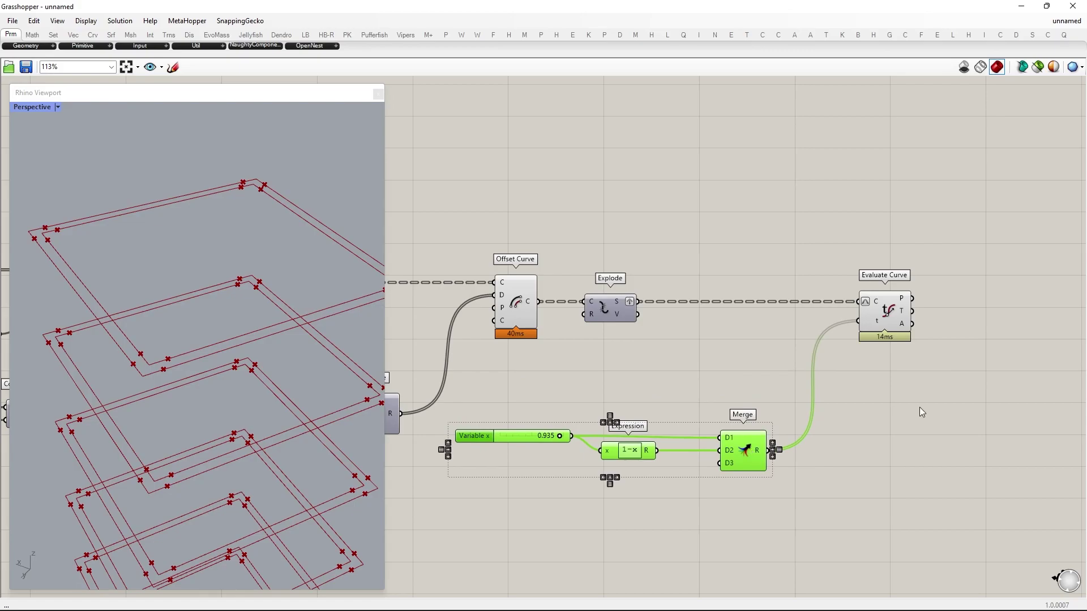
double_click(881, 407)
text(shatter)
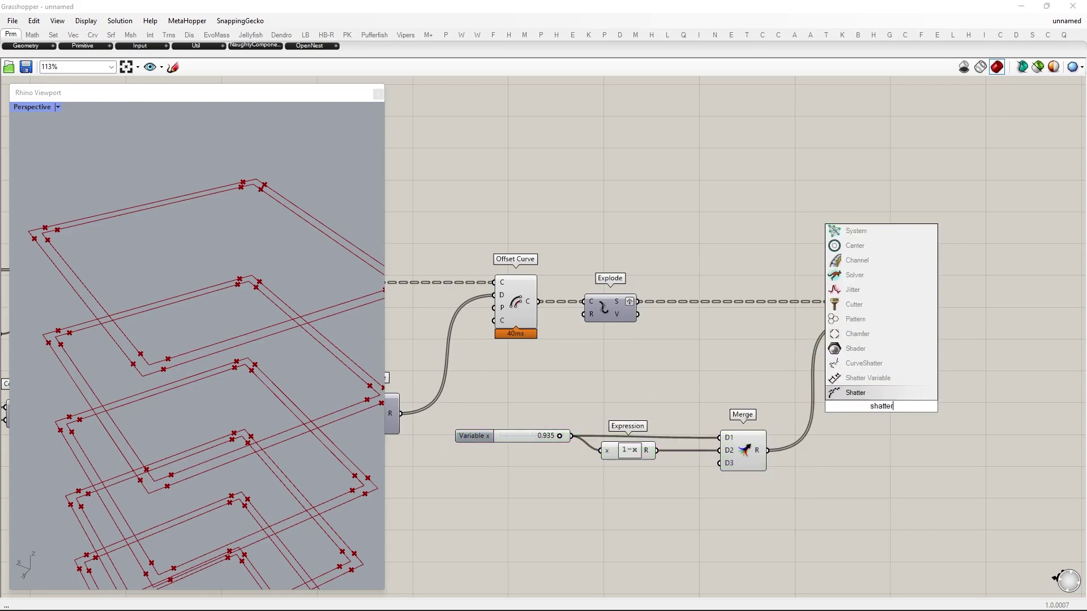
key(Return)
drag(722, 287, 875, 417)
drag(800, 462, 897, 434)
- Turn off the Evaluate Curve preview and reparameterize Shatter's C input
drag(944, 372, 805, 250)
middle_click(858, 294)
click(894, 260)
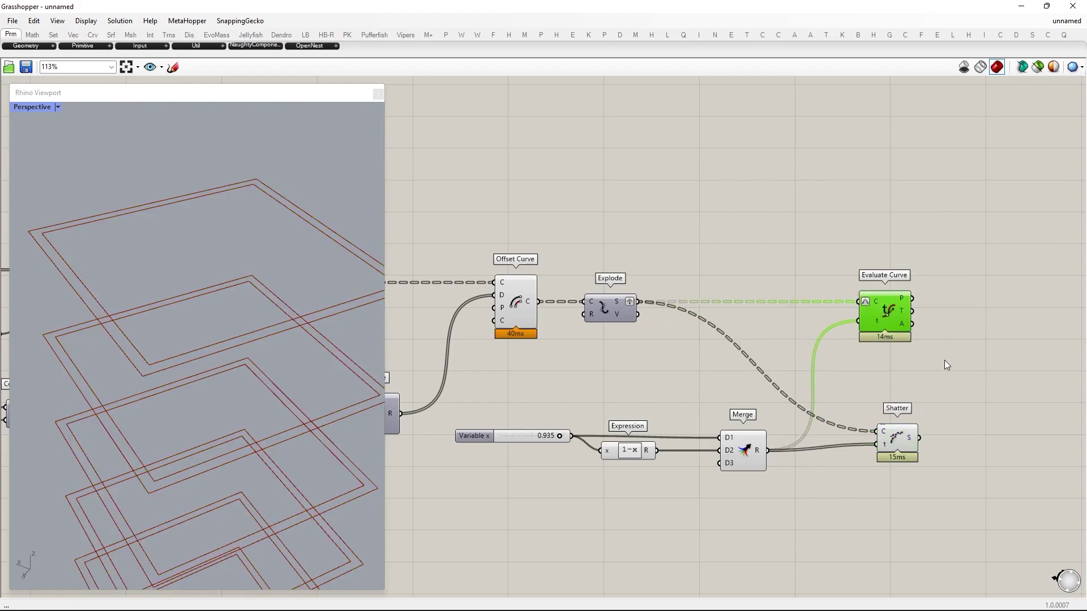
right_drag(945, 361, 686, 311)
click(686, 311)
right_click(631, 378)
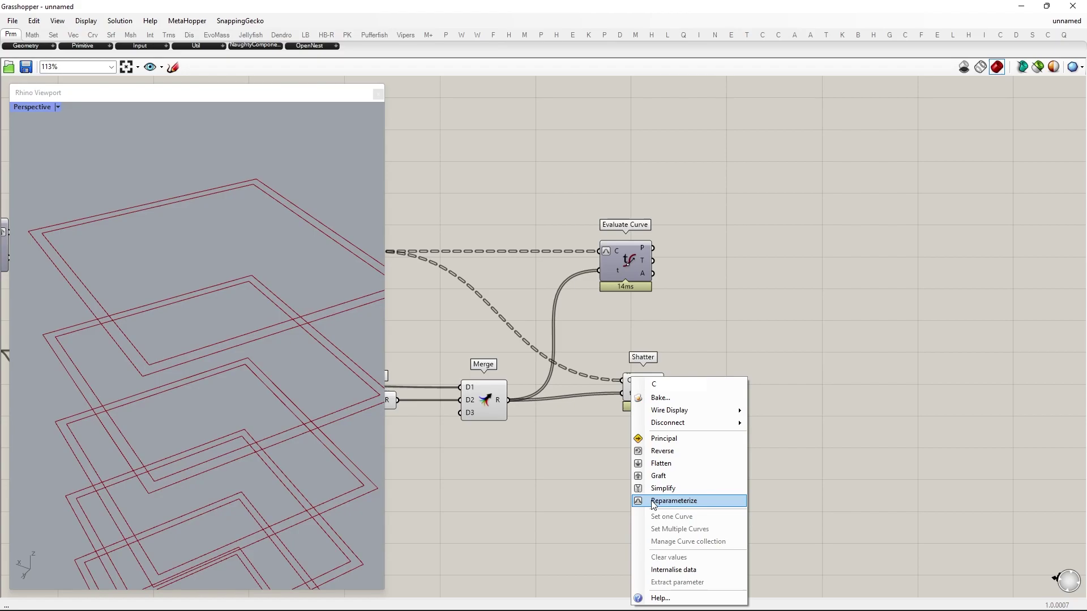
click(657, 501)
- Connect a Param Viewer to Shatter's S output and simplify that output
double_click(858, 369)
text(param viewer)
key(Return)
drag(670, 389, 793, 369)
drag(840, 399, 767, 554)
right_click(656, 388)
click(684, 476)
- Move the Param Viewer aside and insert a Trim Tree component between Shatter and the viewer
click(794, 419)
drag(764, 234, 755, 547)
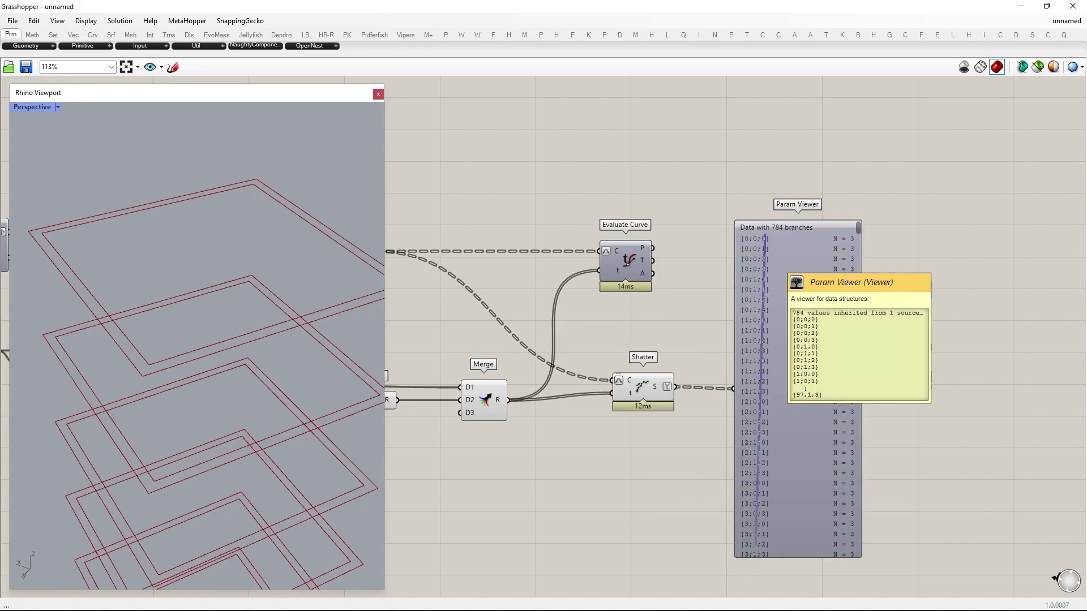
click(783, 363)
drag(783, 360, 950, 358)
double_click(810, 416)
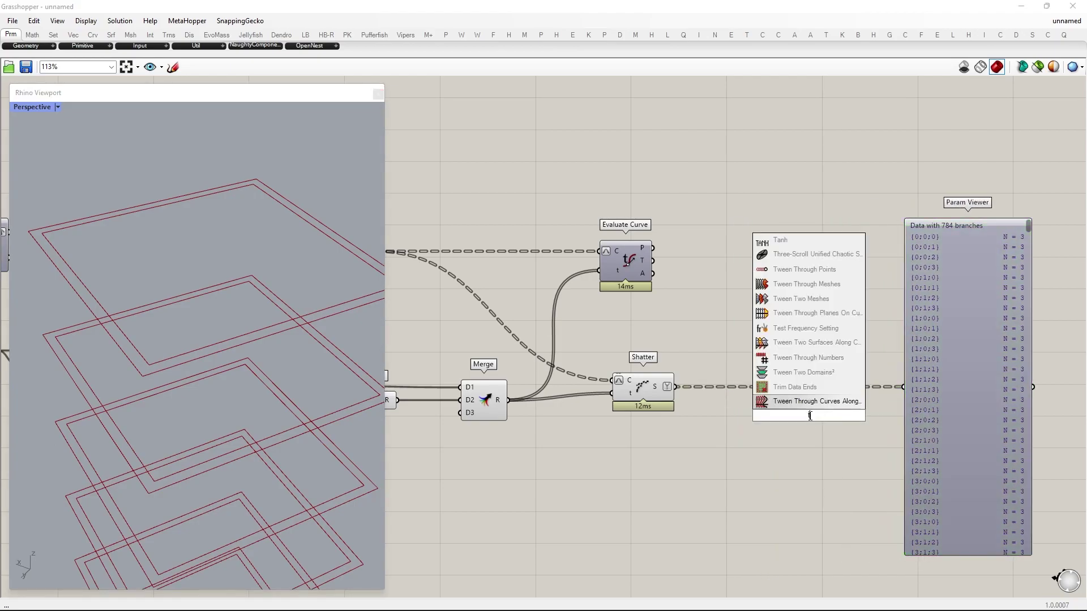
text(trim tree)
key(Return)
drag(677, 386, 788, 409)
drag(896, 380, 903, 386)
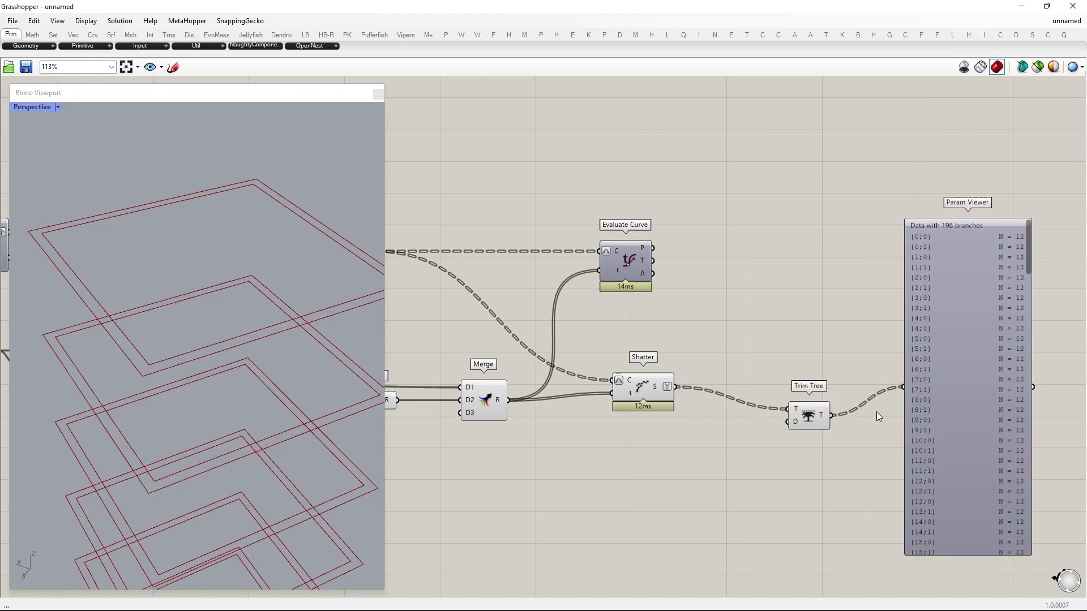
drag(811, 418, 724, 396)
click(838, 456)
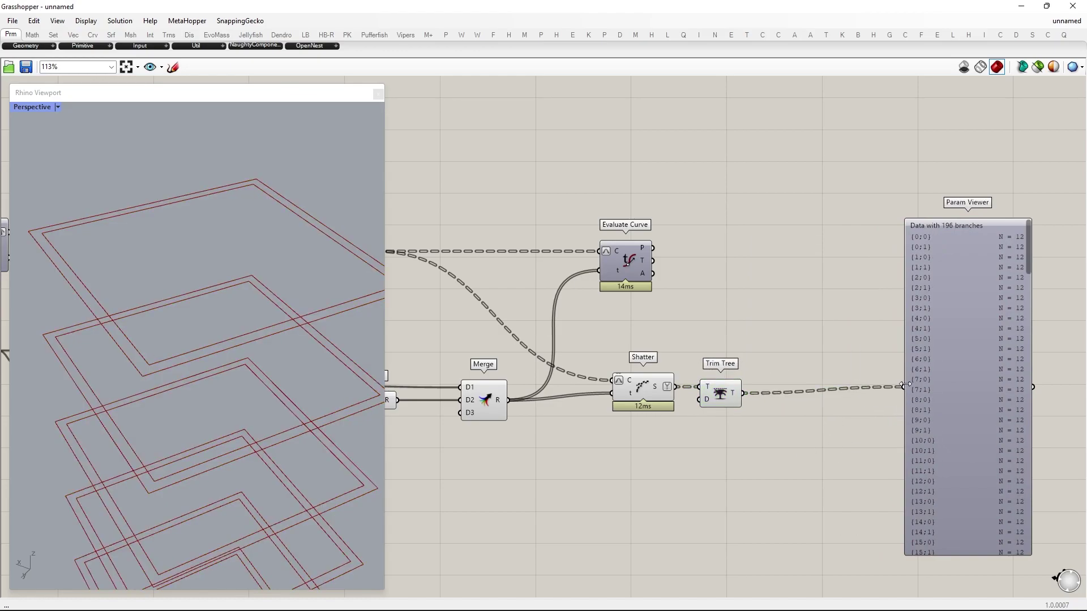
- Examine the paired branch paths listed in the Param Viewer
scroll(909, 378, up, 2)
mouse_move(958, 303)
mouse_down()
mouse_move(837, 317)
mouse_move(856, 311)
mouse_up()
drag(824, 213, 820, 283)
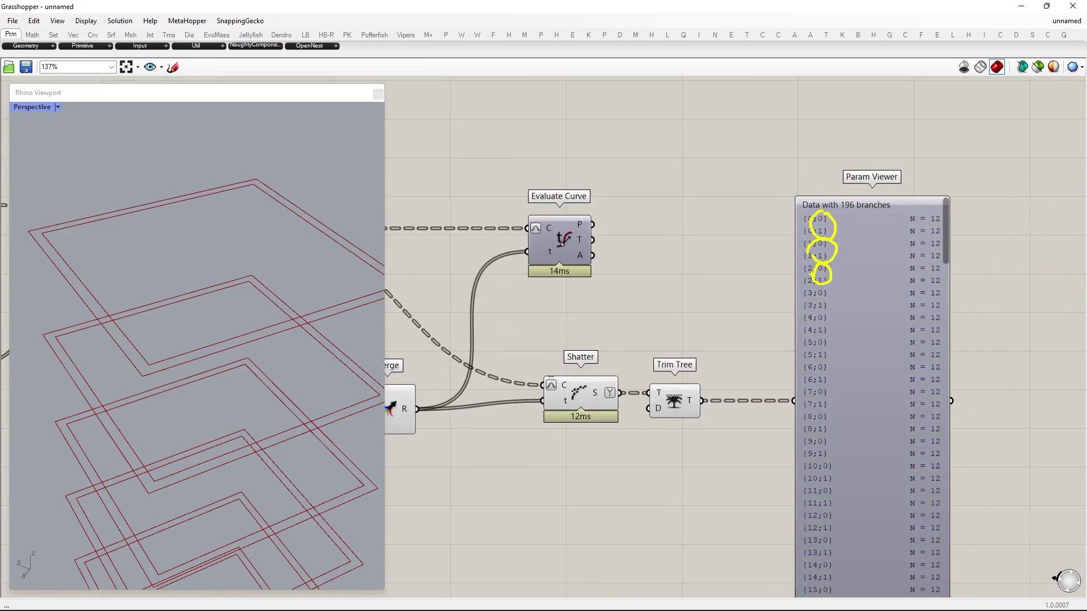
drag(823, 221, 908, 183)
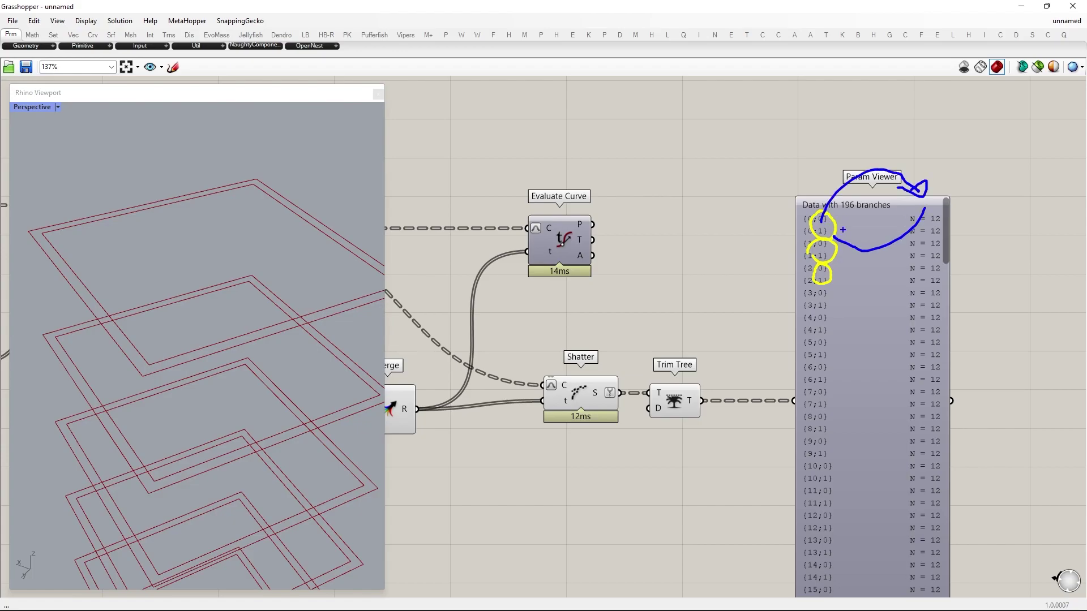
- Insert a Flip Last component between Trim Tree and the Param Viewer, placing it right beside Trim Tree
drag(882, 277, 987, 276)
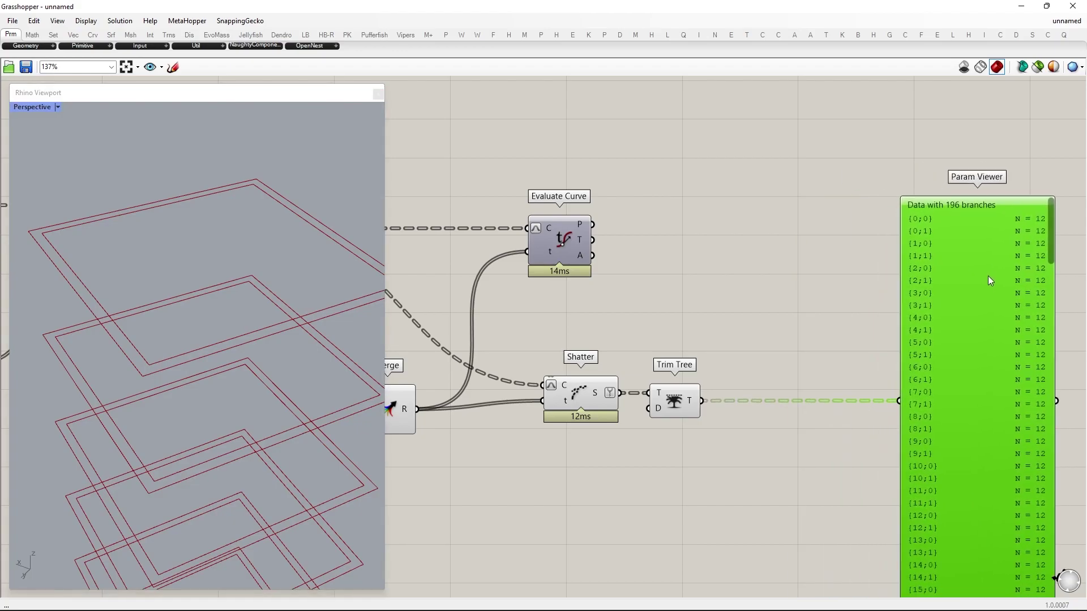
double_click(805, 412)
text(flip last)
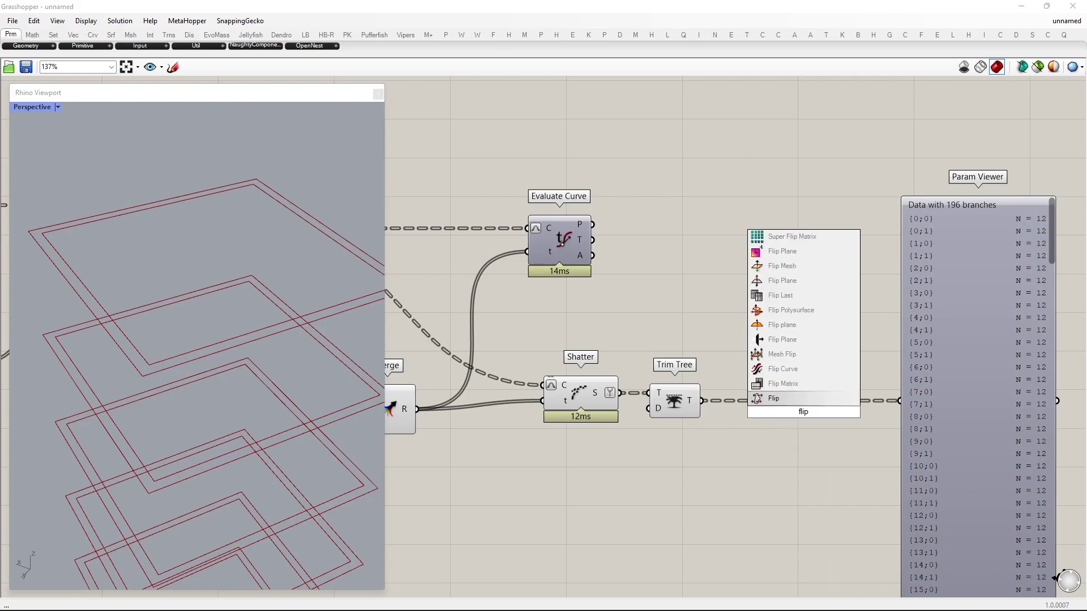
click(782, 398)
drag(703, 401, 912, 409)
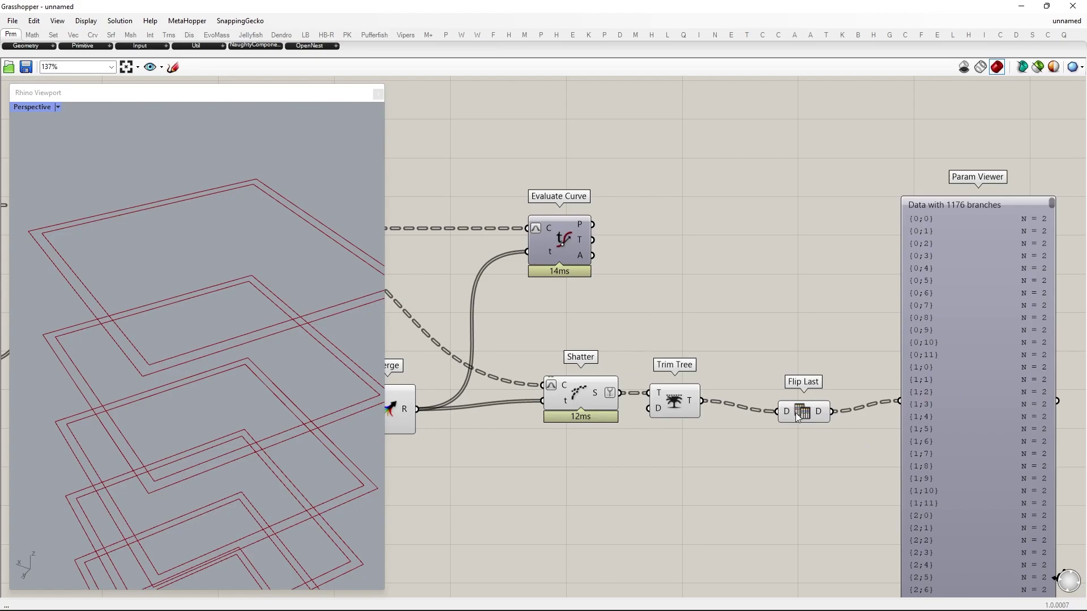
drag(796, 413, 738, 402)
- Loft the curve pairs from Flip Last and feed Loft's L output into the Param Viewer
right_drag(873, 364, 697, 321)
drag(770, 326, 913, 325)
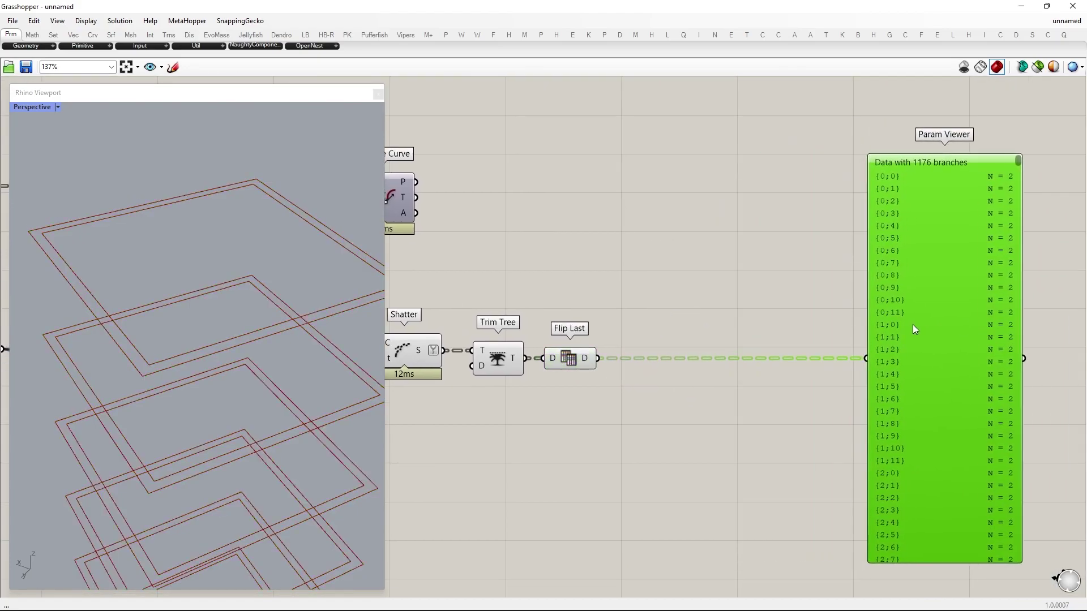
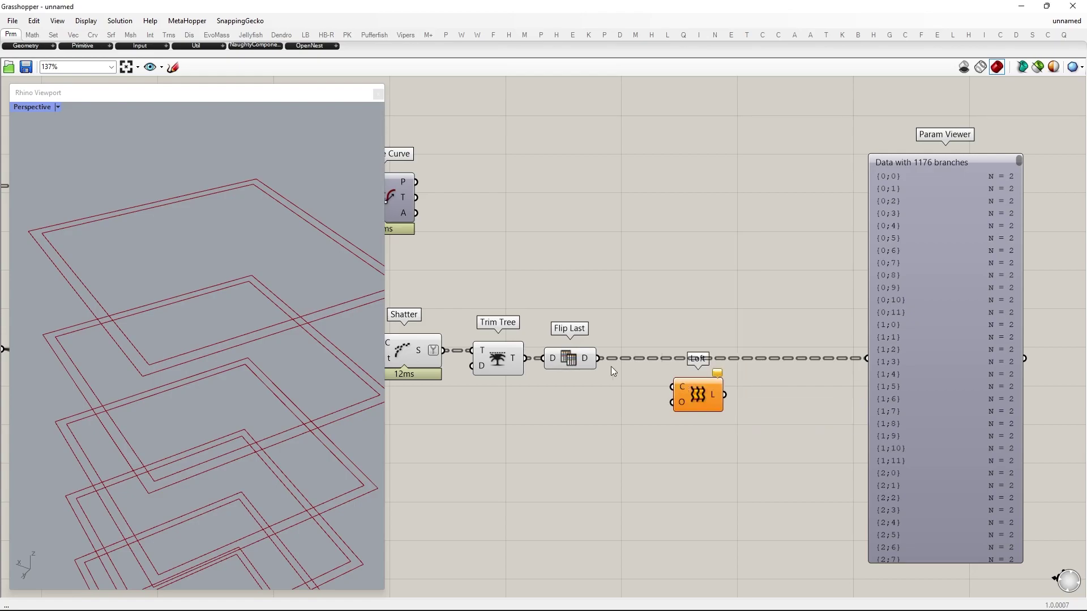
drag(661, 391, 665, 367)
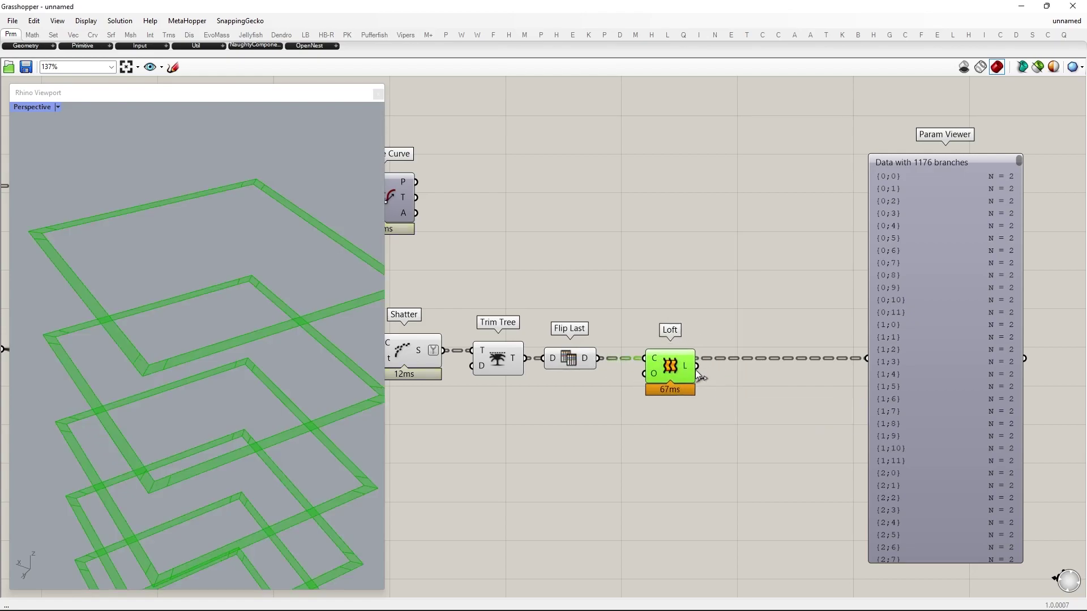
drag(837, 347, 868, 359)
- Route Loft's output through a second Flip Last component into the Param Viewer, and delete the viewer after checking the branches
drag(591, 335, 759, 383)
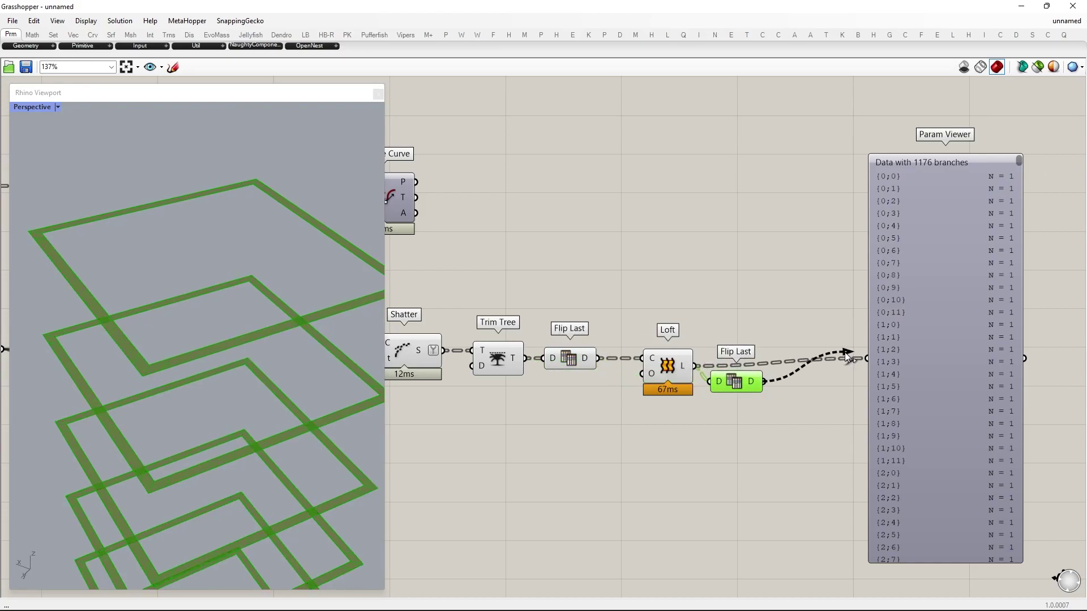
drag(846, 353, 866, 358)
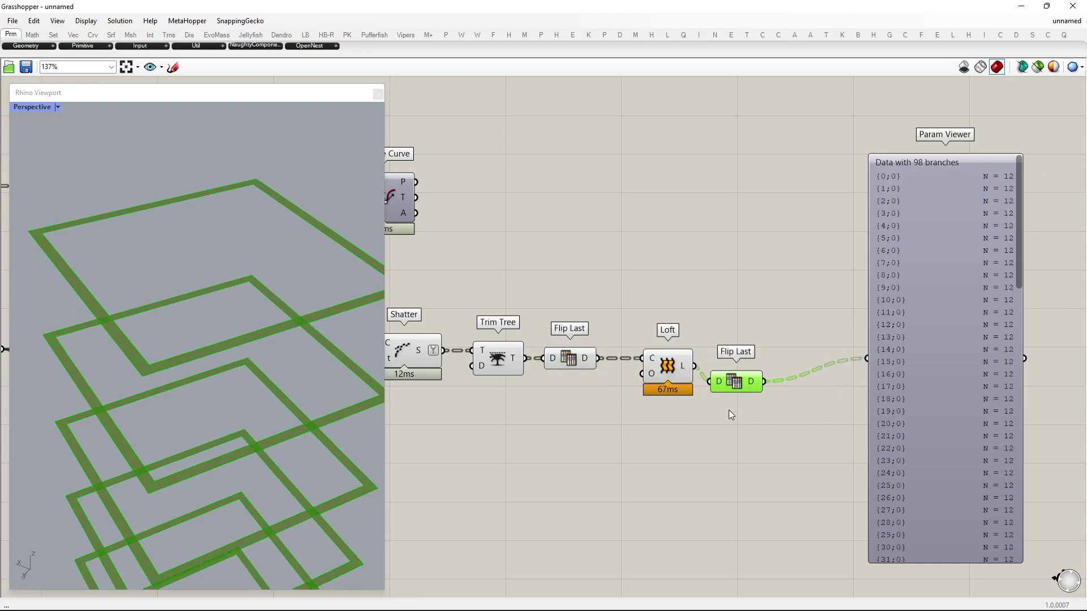
drag(740, 379, 763, 365)
click(923, 318)
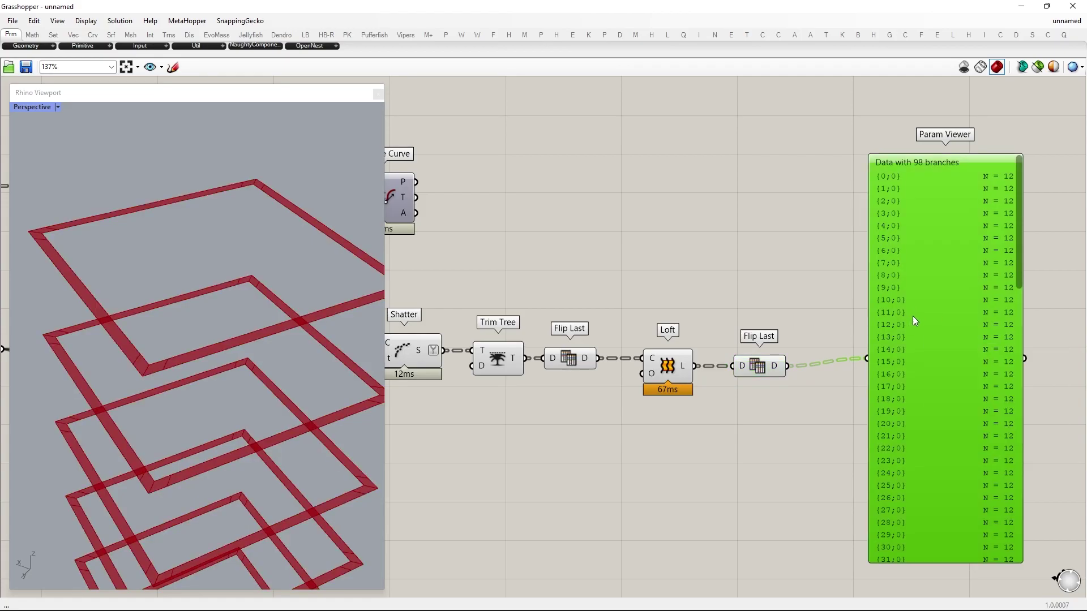
key(Delete)
right_drag(840, 360, 752, 344)
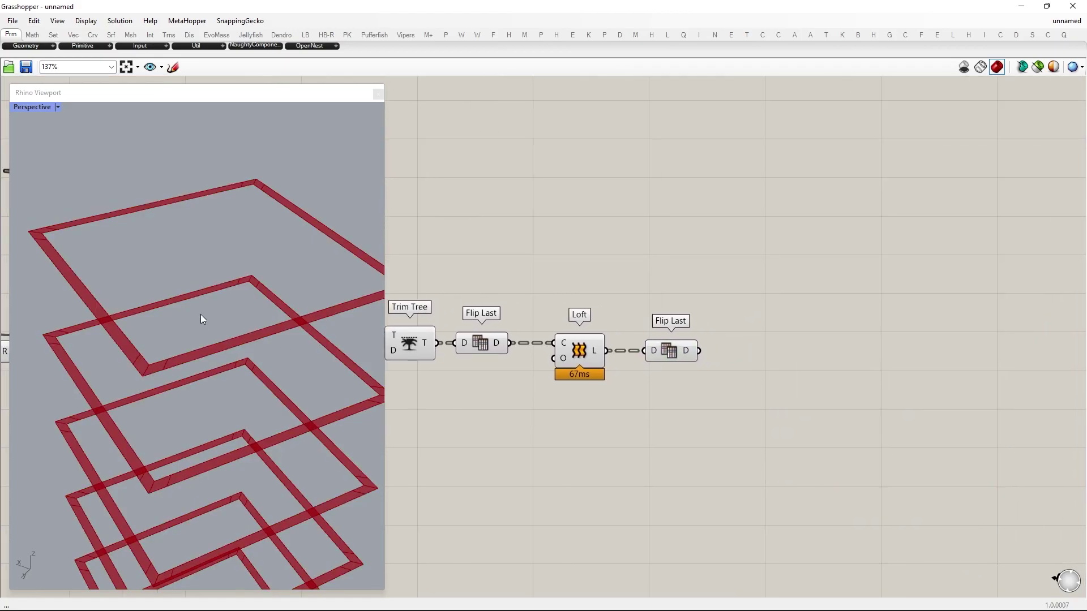
- Add an Area component and connect the second Flip Last's output to its G input
scroll(200, 319, down, 3)
double_click(788, 353)
text(area)
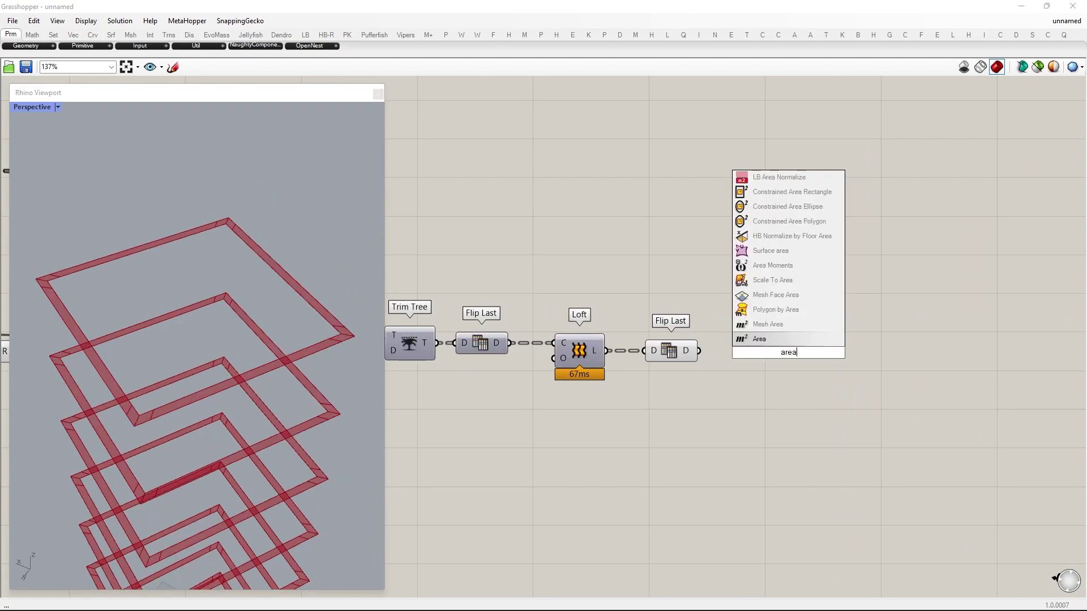
click(771, 341)
drag(700, 351, 749, 351)
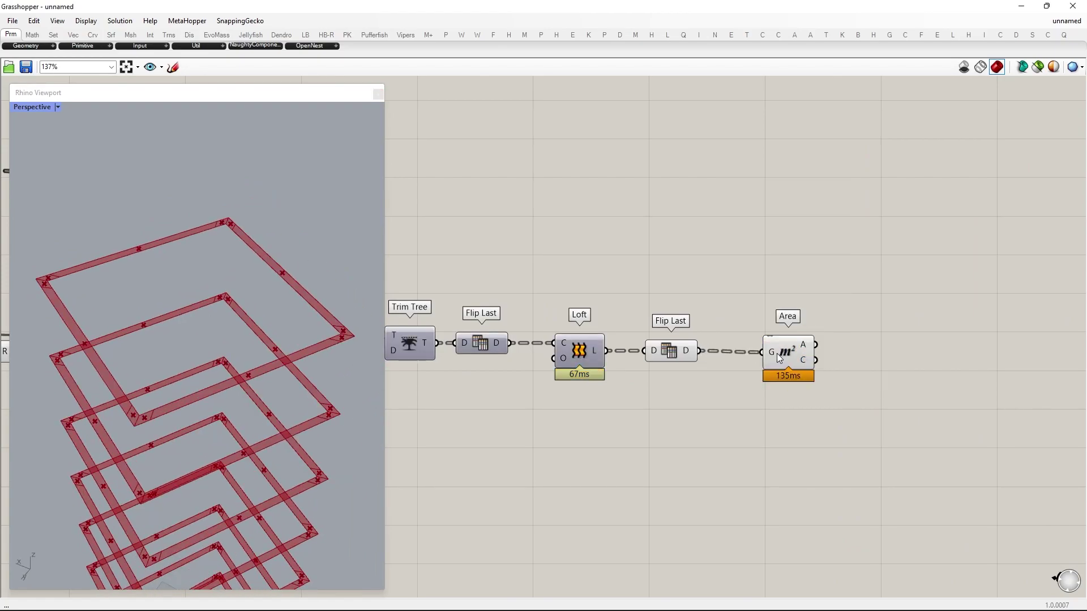
- Number the surface centroids with a Point List fed by Area's C output and a Size slider of 5.000
double_click(859, 345)
text(point)
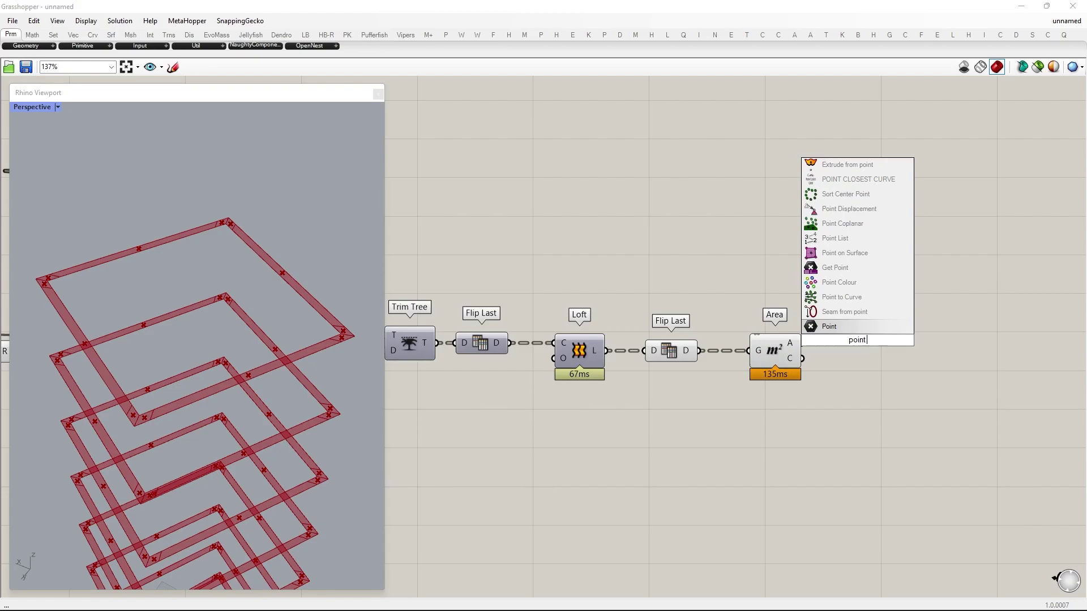
text( ;ist)
key(Return)
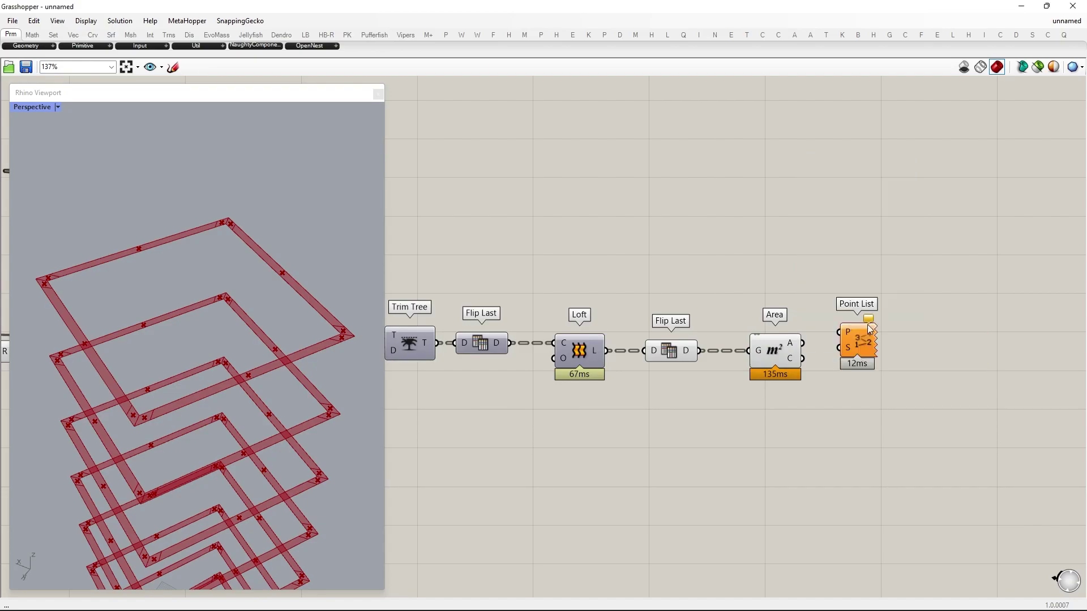
click(770, 422)
drag(884, 377, 904, 378)
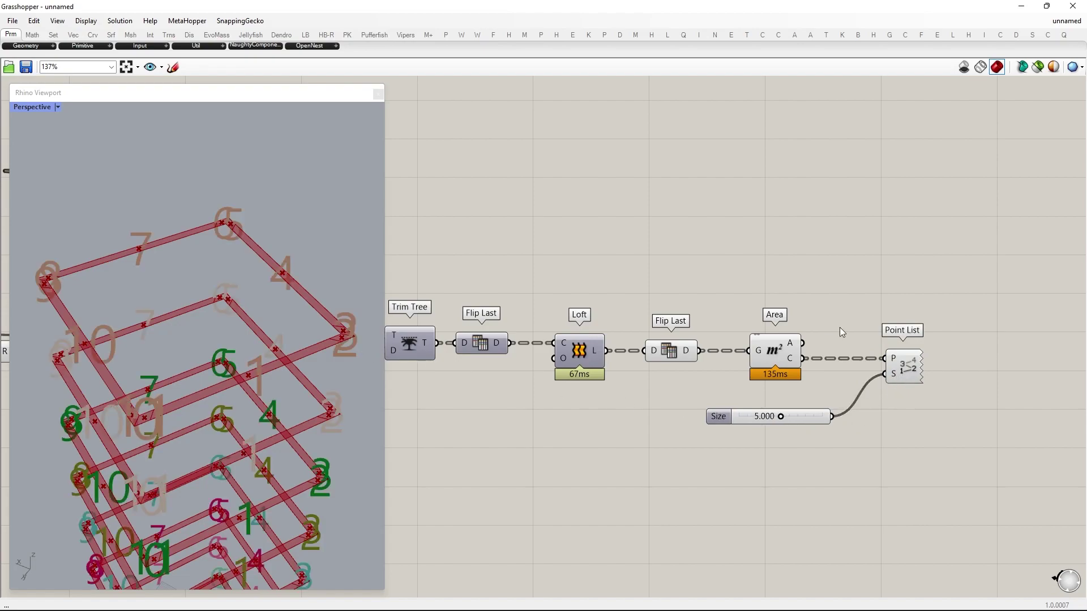
- Examine the index numbers of the long edge surfaces, and delete the Area, Point List and Size slider
drag(936, 411, 802, 258)
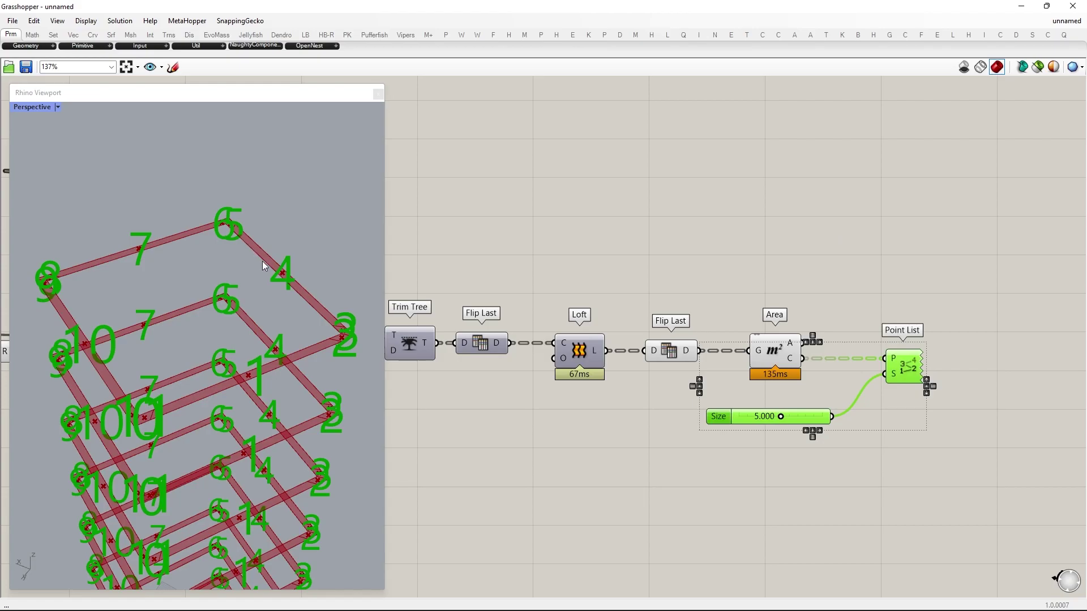
right_drag(263, 263, 176, 294)
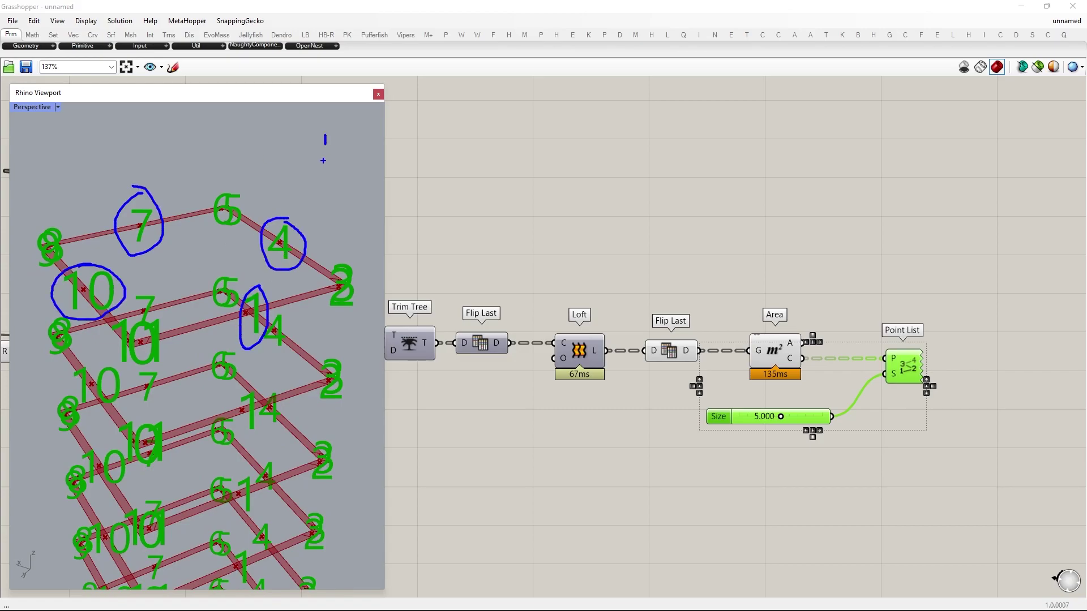
key(Escape)
click(842, 278)
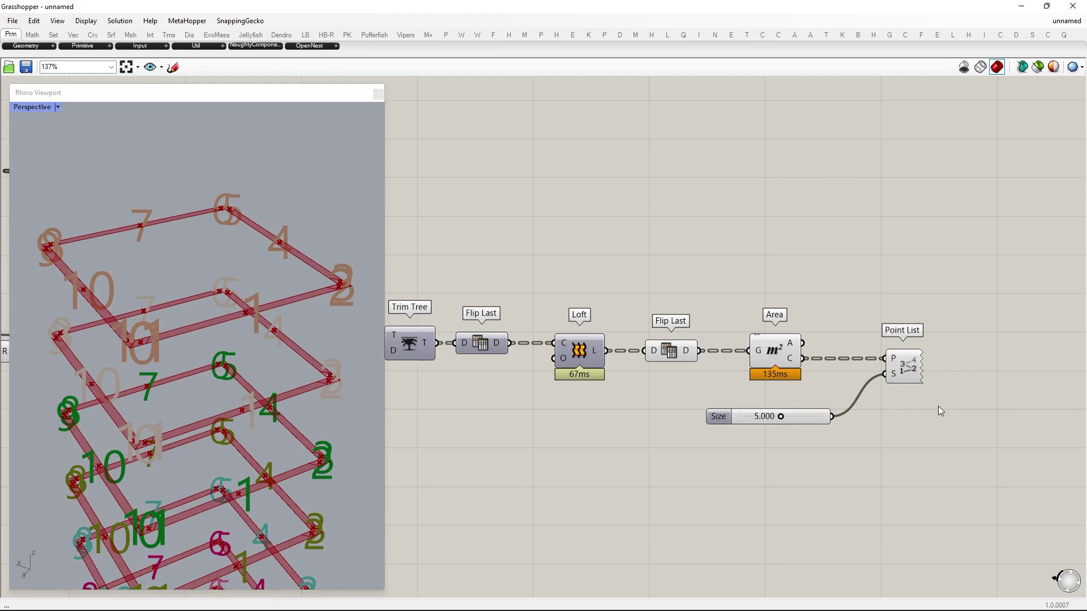
drag(938, 406, 732, 162)
key(Delete)
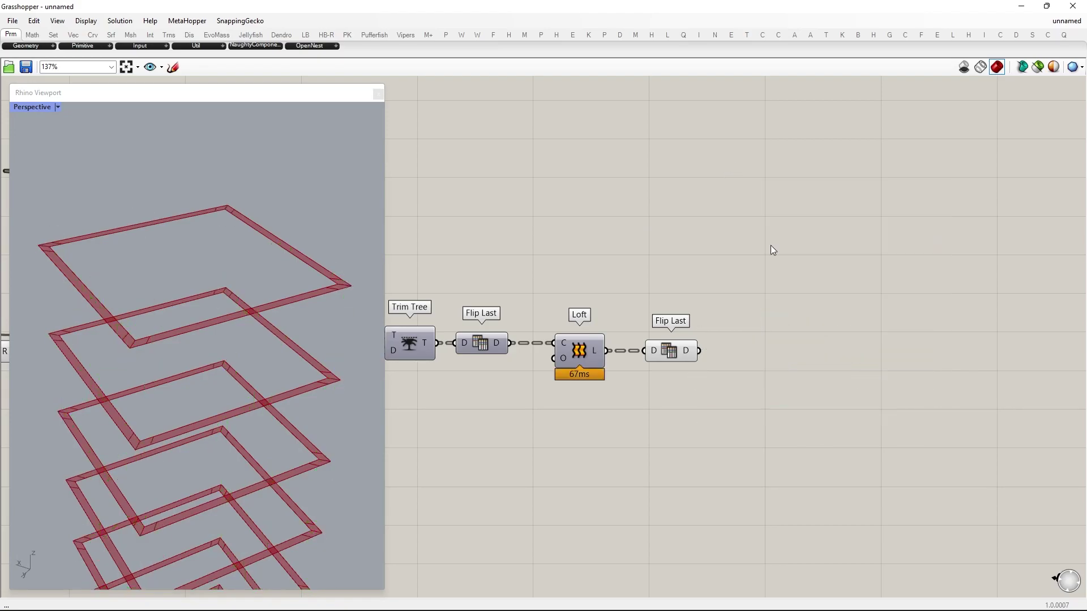
- Add a Cull Index component and connect the second Flip Last's output to its L input
text(cull)
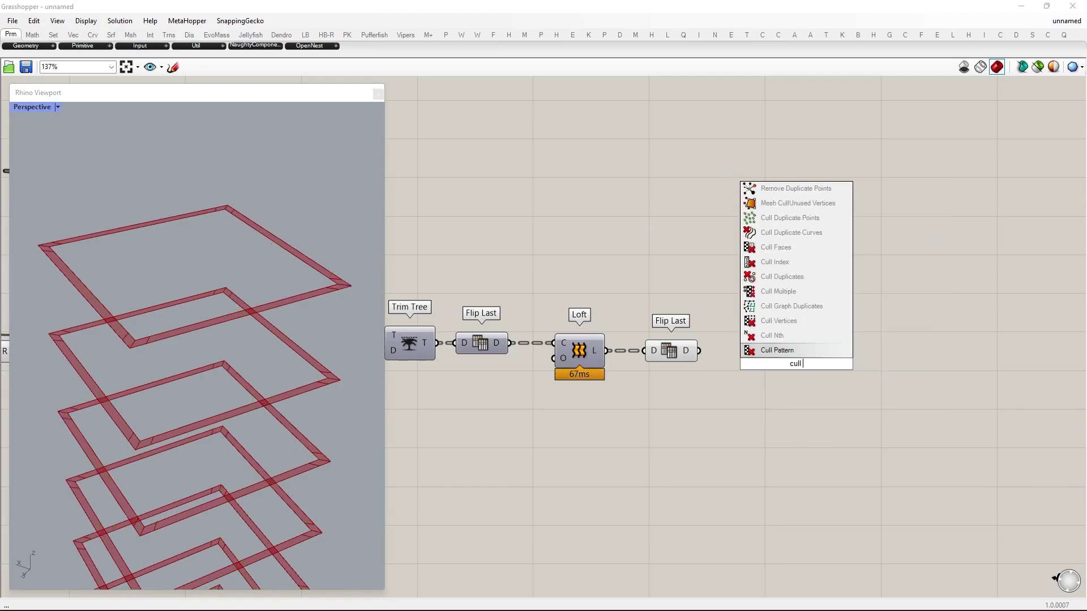
key(Return)
drag(814, 352, 838, 361)
- Create a panel listing 1, 4, 7 and 10 as separate items and connect it to Cull Index's I input
double_click(684, 410)
text(//)
key(Return)
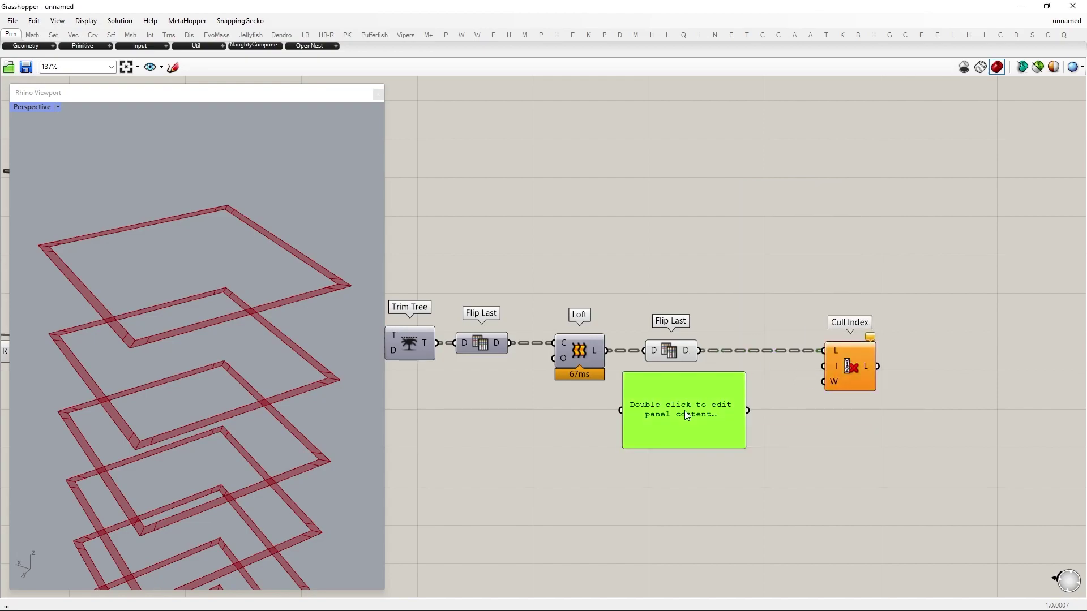
double_click(684, 410)
text(1 4 7 10)
click(508, 422)
right_click(674, 431)
click(702, 371)
drag(732, 411, 705, 426)
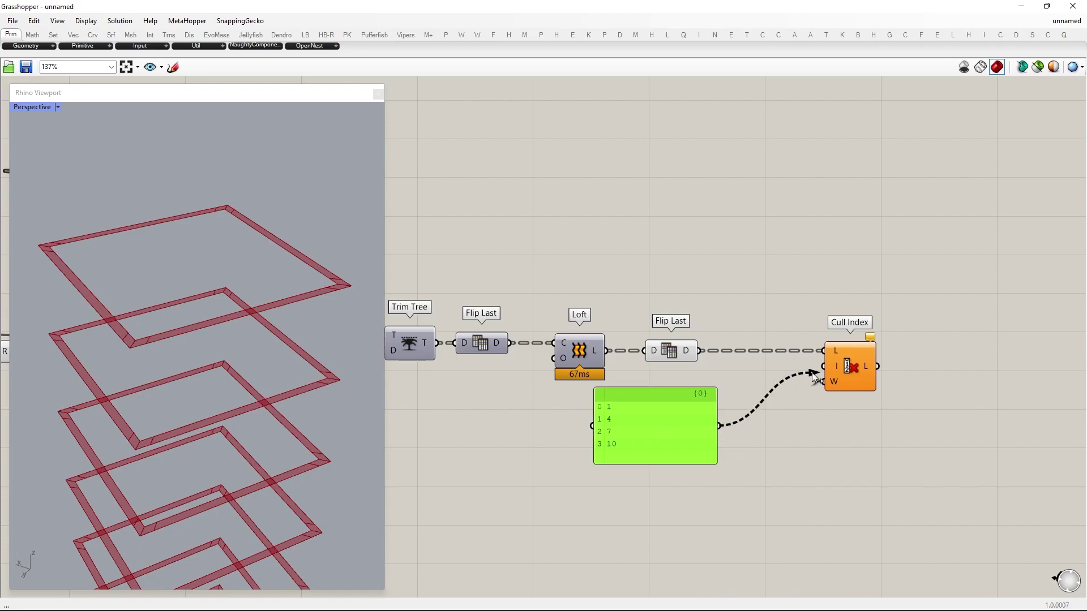
drag(812, 374, 867, 367)
- Turn off the preview of the components feeding Cull Index and highlight the remaining corner surfaces
drag(728, 543, 307, 254)
middle_click(571, 280)
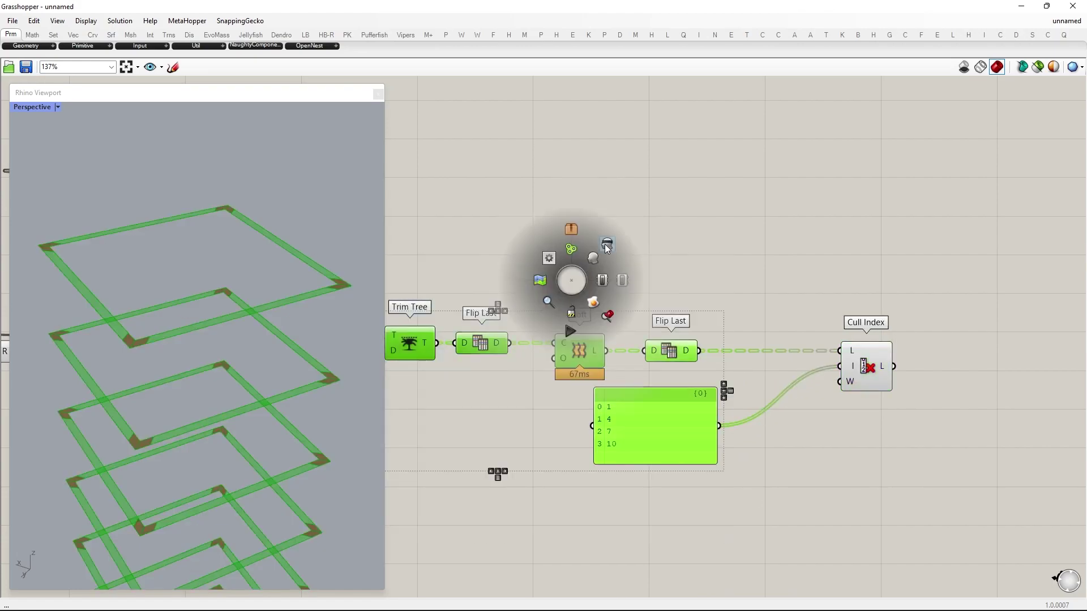
click(605, 246)
click(865, 379)
- Add a List Item below Cull Index, feeding L from the second Flip Last and i from the index panel
right_drag(758, 386, 756, 297)
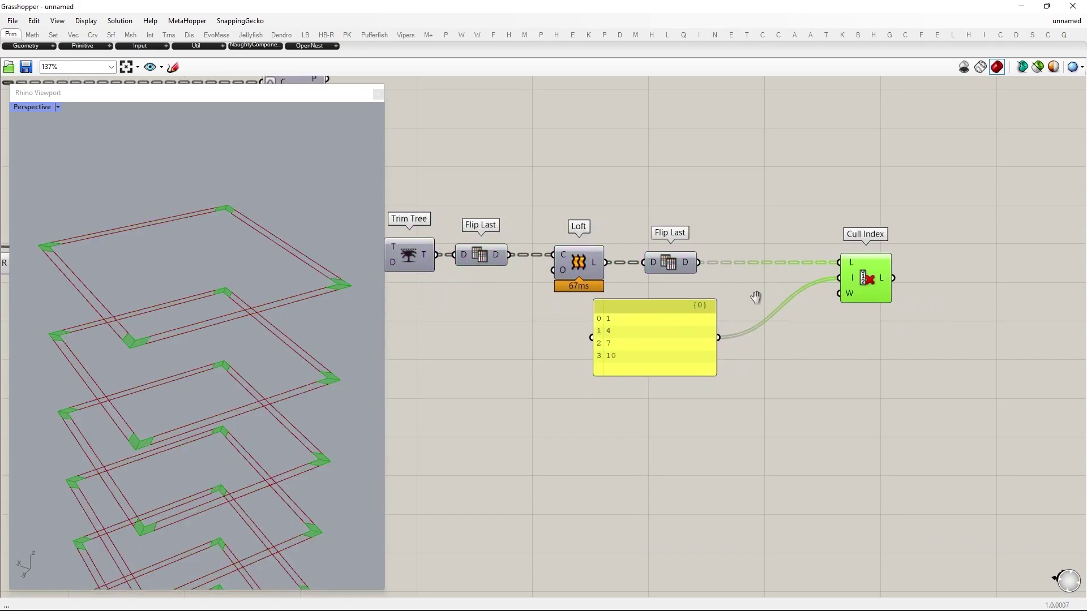
double_click(858, 371)
text(lis)
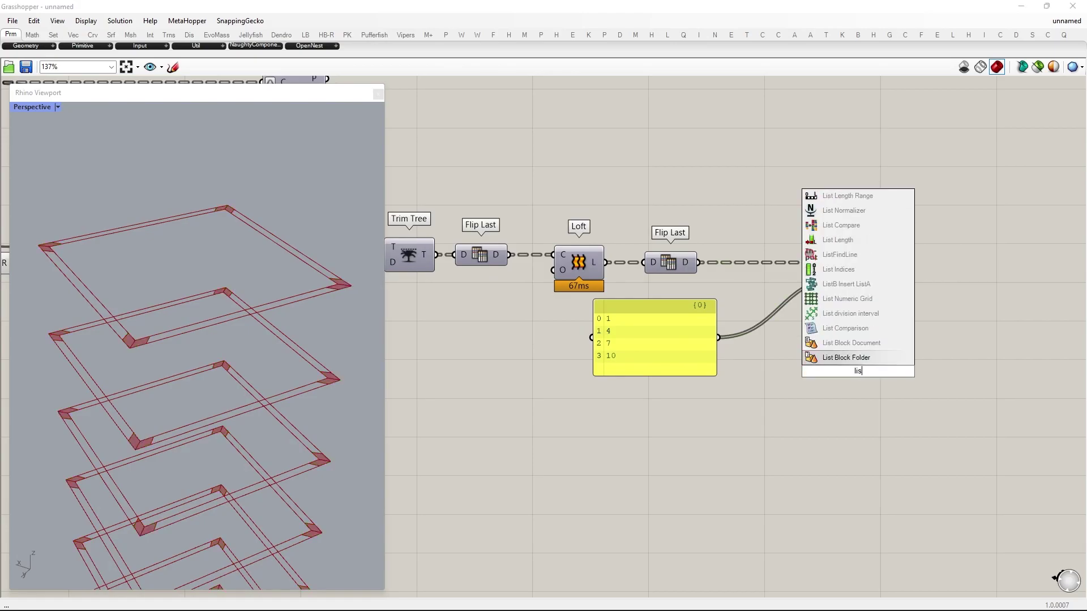
text(t item)
key(Return)
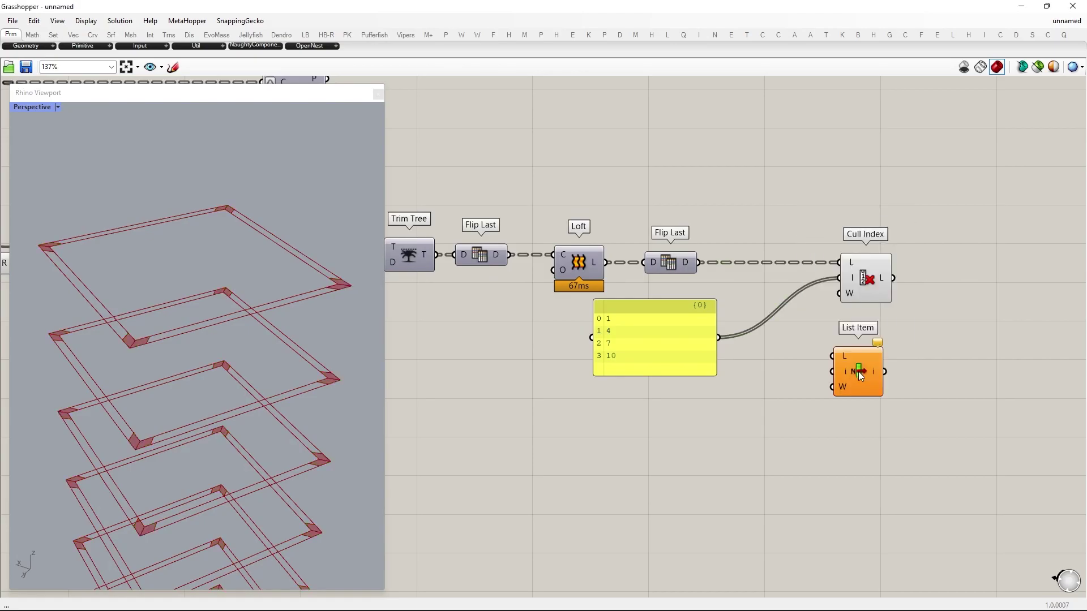
drag(823, 342, 870, 375)
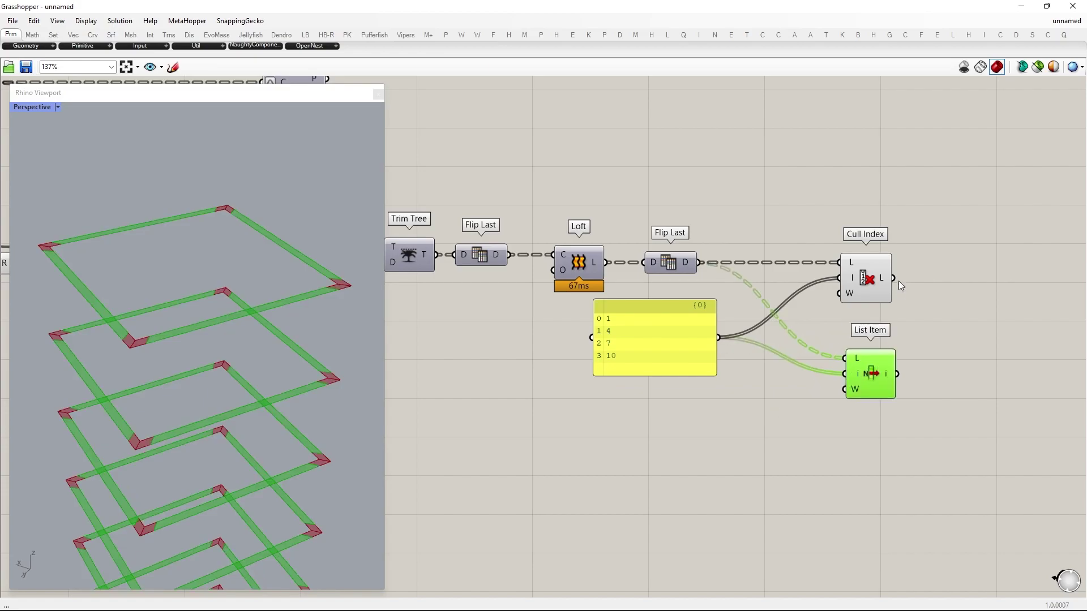
- Add a Brep Join component and connect Cull Index's output to its B input
click(878, 280)
right_drag(986, 310, 823, 300)
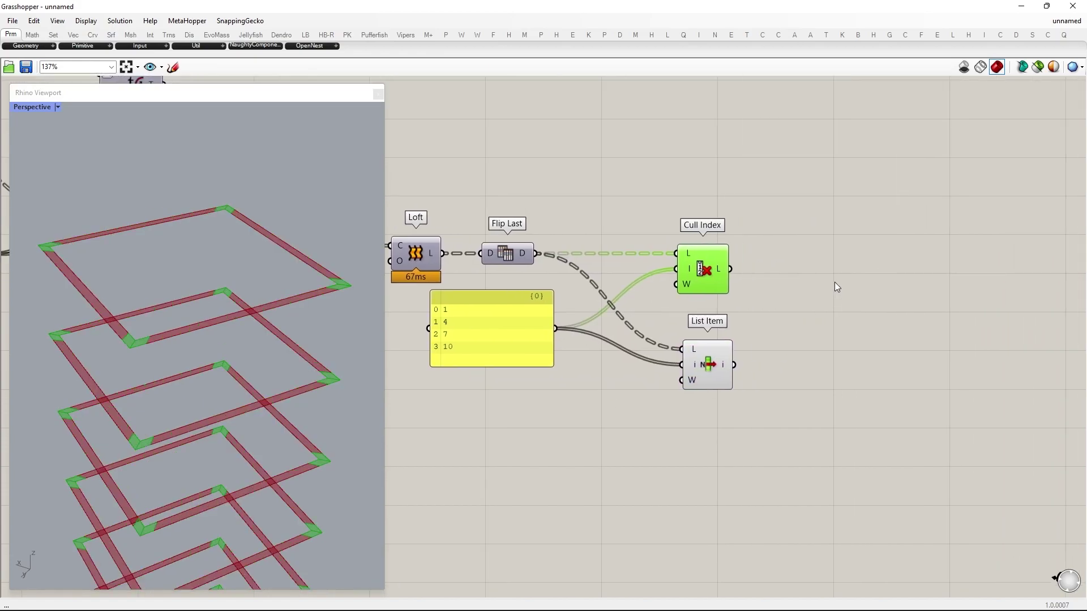
double_click(834, 272)
text(join brep)
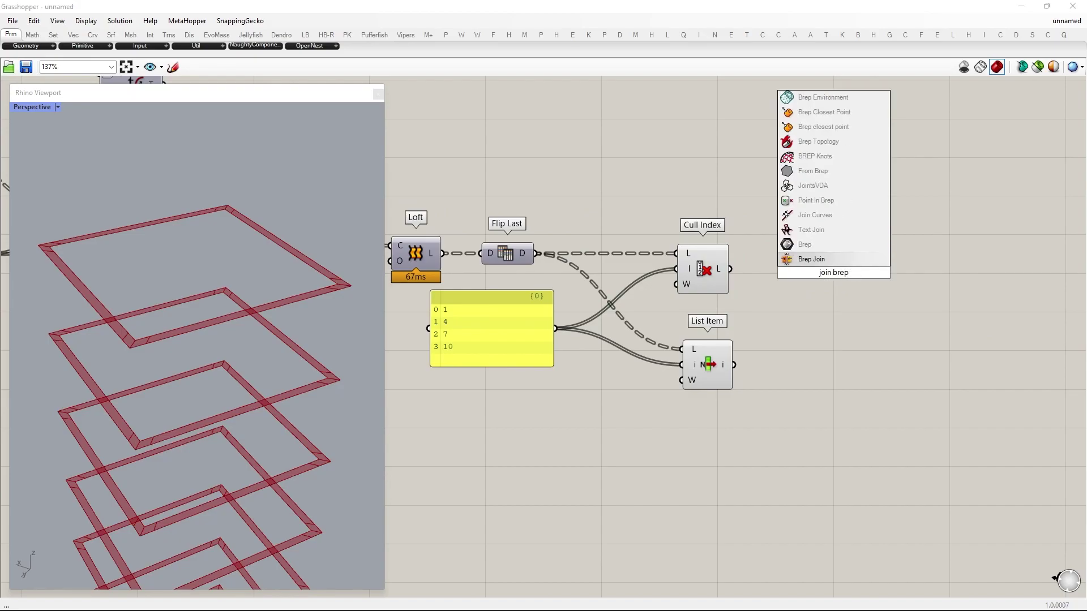
key(Return)
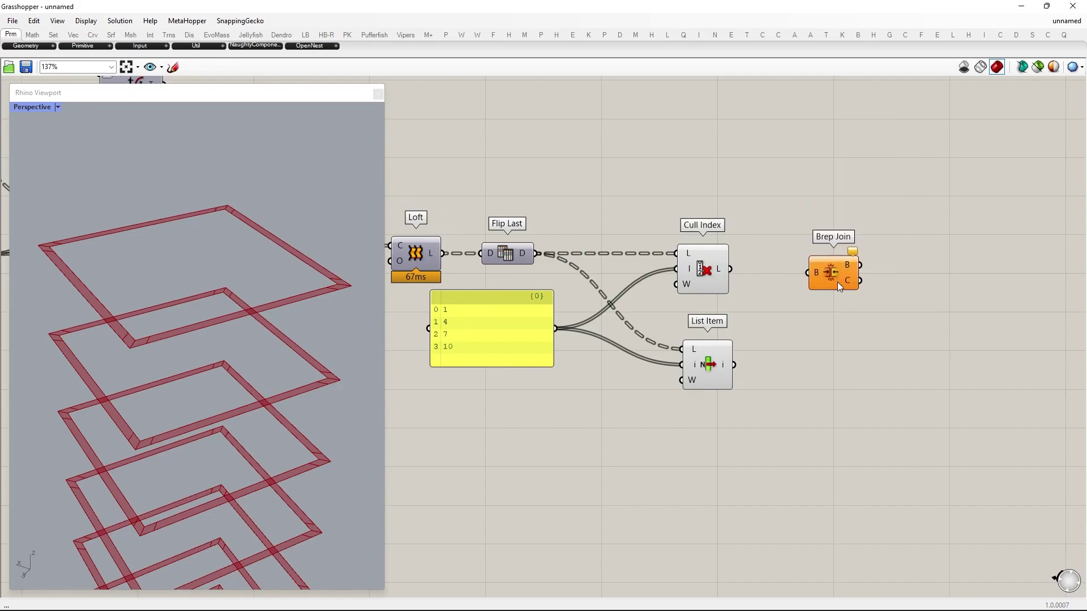
drag(904, 285, 824, 273)
- Connect a Param Viewer to Brep Join's B output and enlarge it to inspect the branch paths
double_click(941, 233)
text(pv)
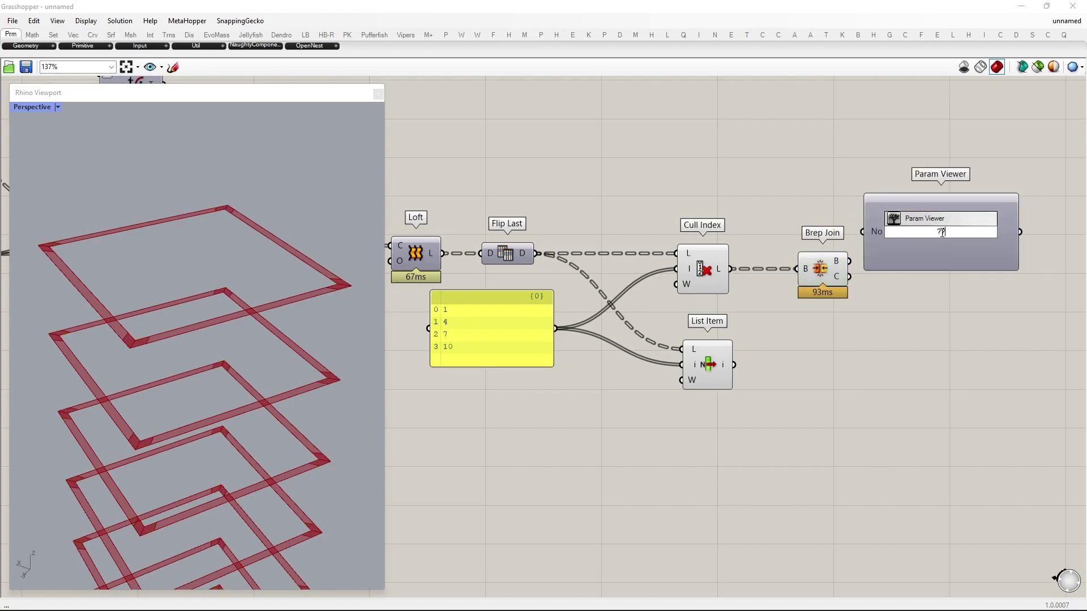
key(Return)
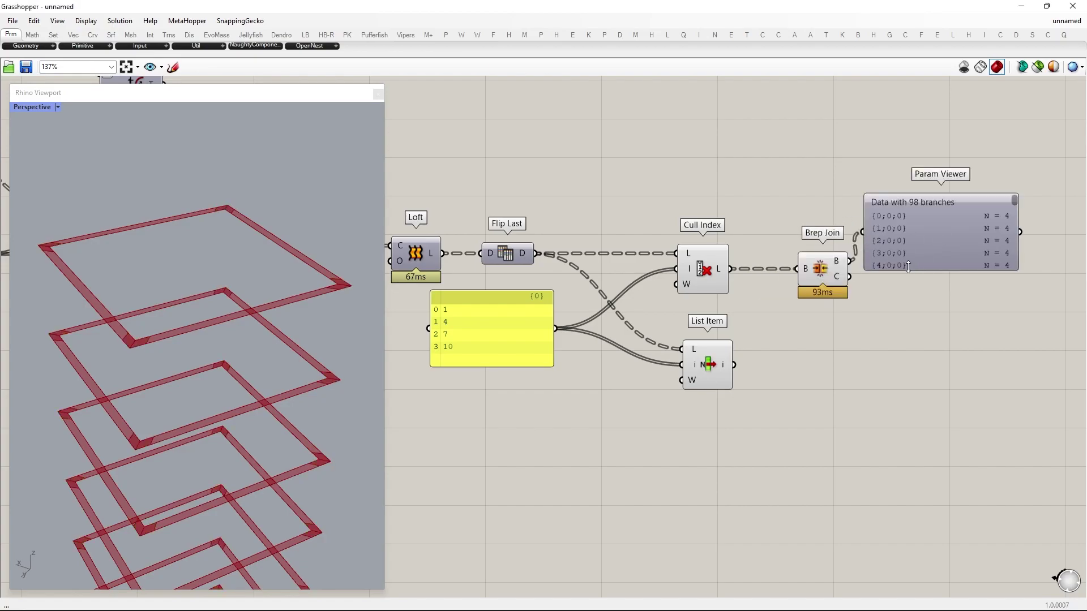
drag(910, 264, 947, 438)
scroll(1015, 243, down, 15)
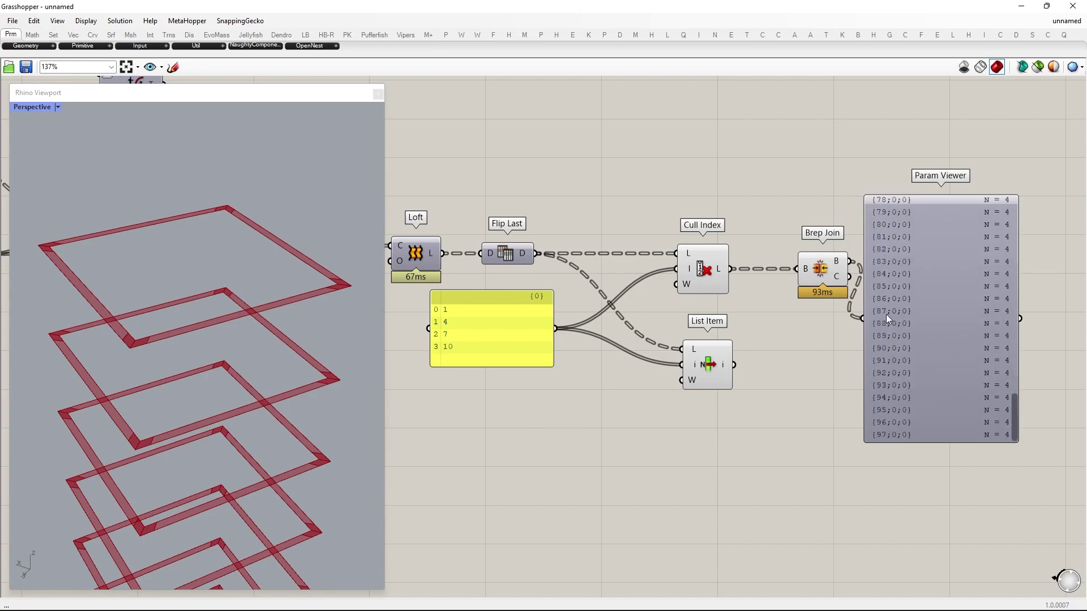
- Simplify Brep Join's B output and review the shortened branch paths in the Param Viewer
right_click(840, 260)
click(864, 346)
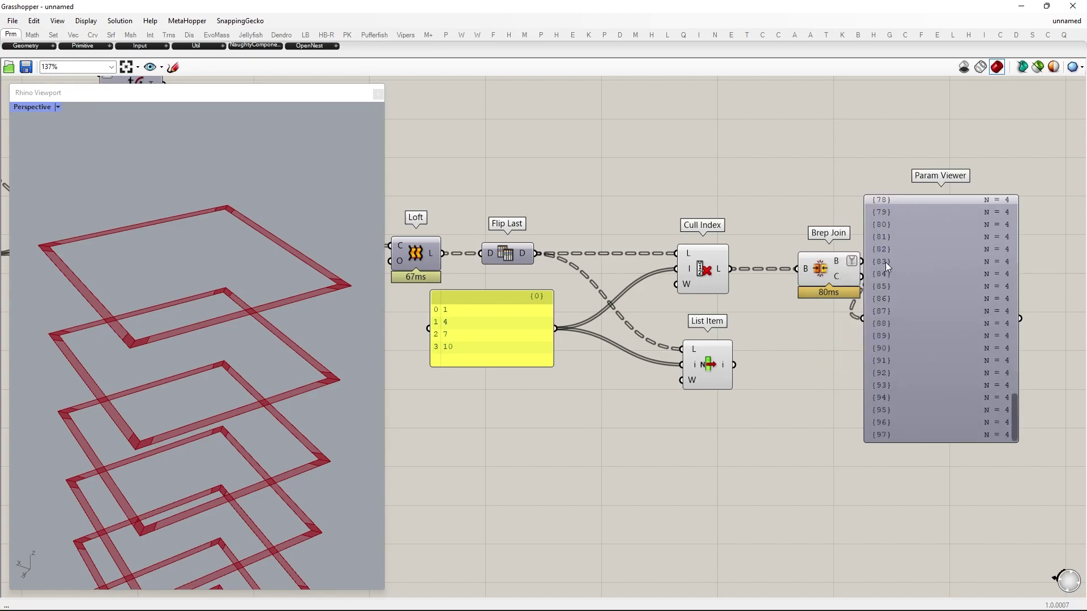
drag(1017, 422, 1018, 149)
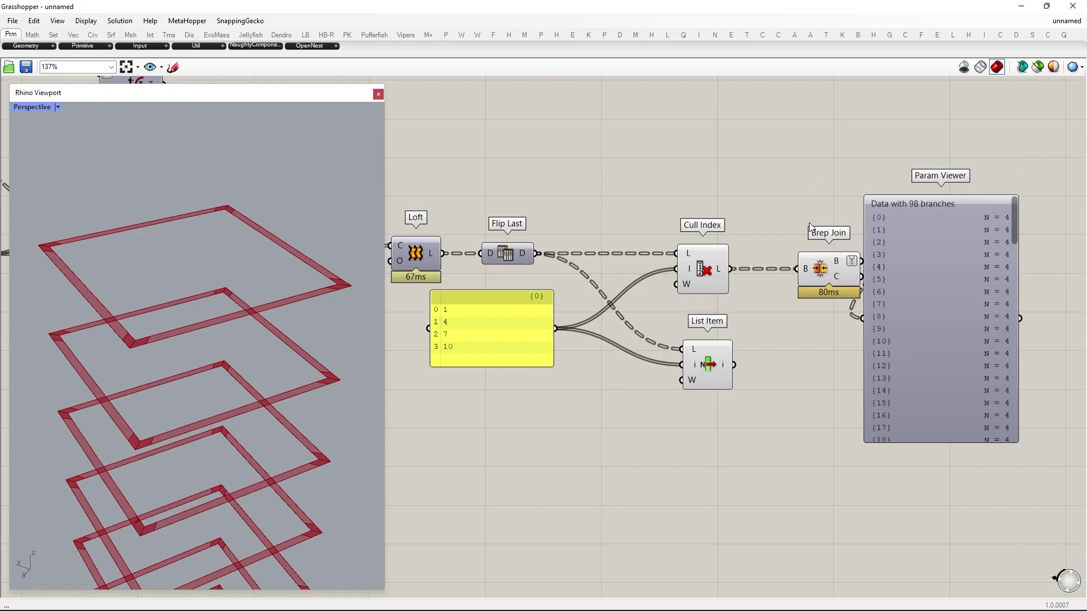
- Move the Param Viewer farther away from Brep Join to clear space between the two components
drag(922, 203, 904, 207)
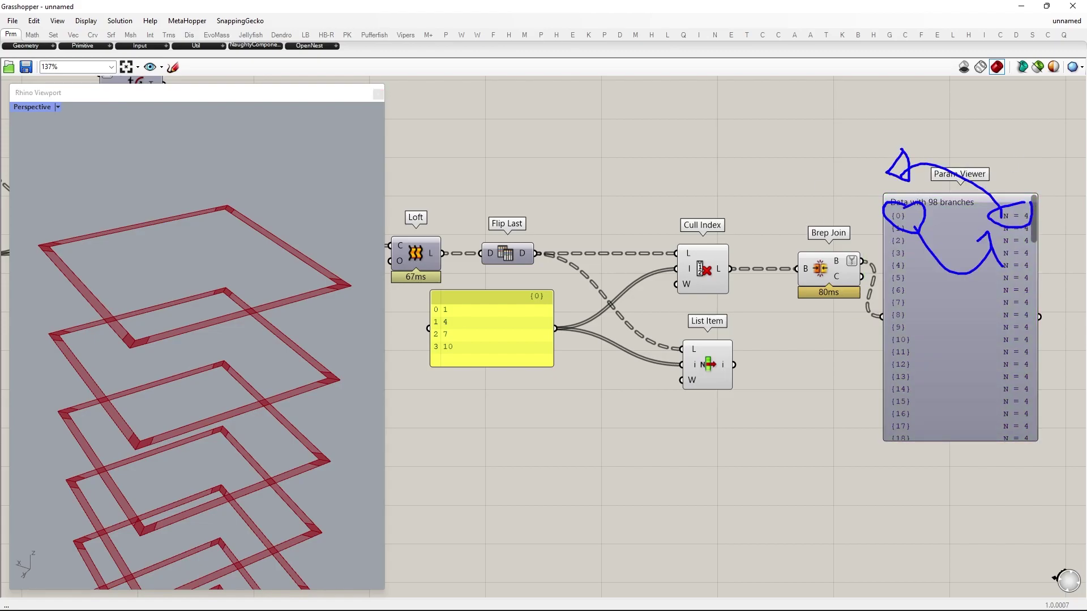
key(Escape)
drag(961, 321, 1050, 280)
right_drag(1044, 281, 918, 297)
mouse_move(882, 300)
mouse_down()
mouse_move(939, 272)
mouse_move(954, 283)
mouse_up()
- Insert a Flip Matrix component between Brep Join's B output and the Param Viewer, spacing the viewer farther out
double_click(820, 321)
text(flip matrix)
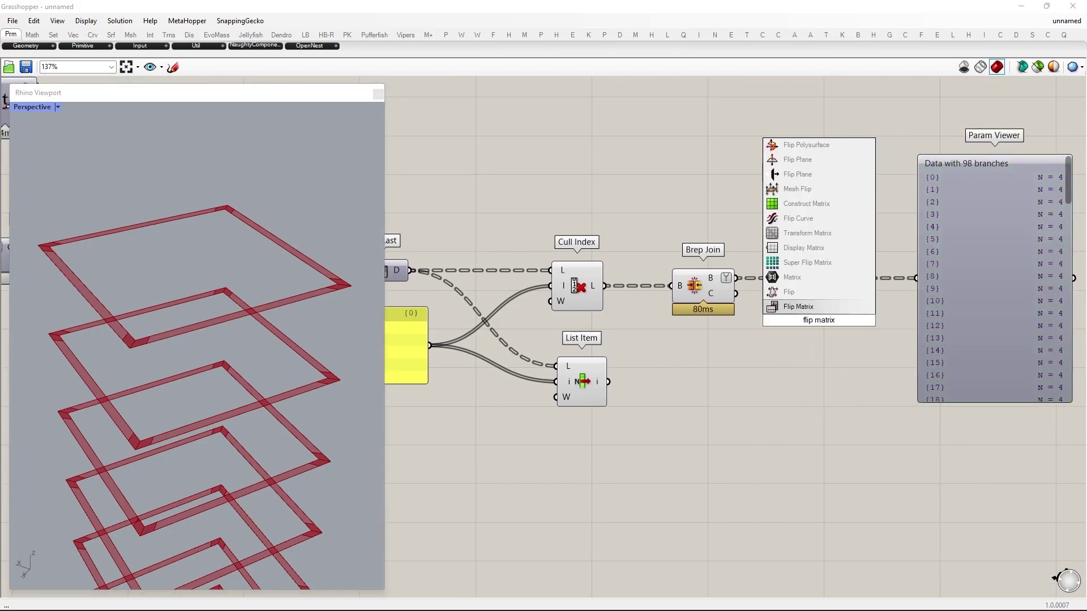
key(Return)
drag(736, 278, 786, 314)
drag(909, 277, 916, 278)
drag(818, 320, 793, 278)
drag(952, 275, 1015, 276)
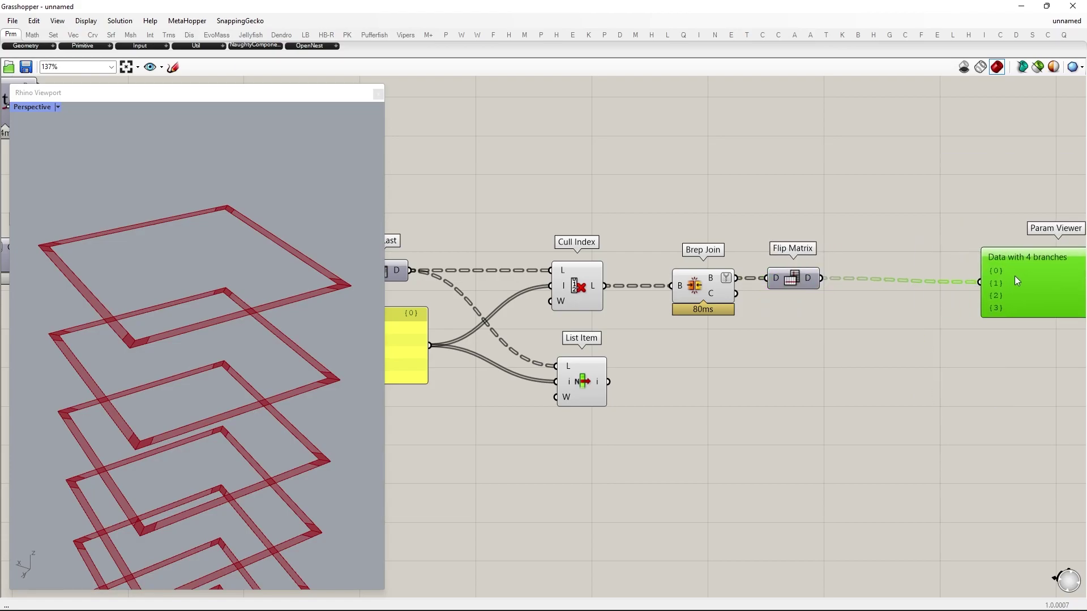
- Add a Curve parameter below Flip Matrix's output wire and feed it from Flip Matrix
double_click(878, 324)
text(curve)
key(Return)
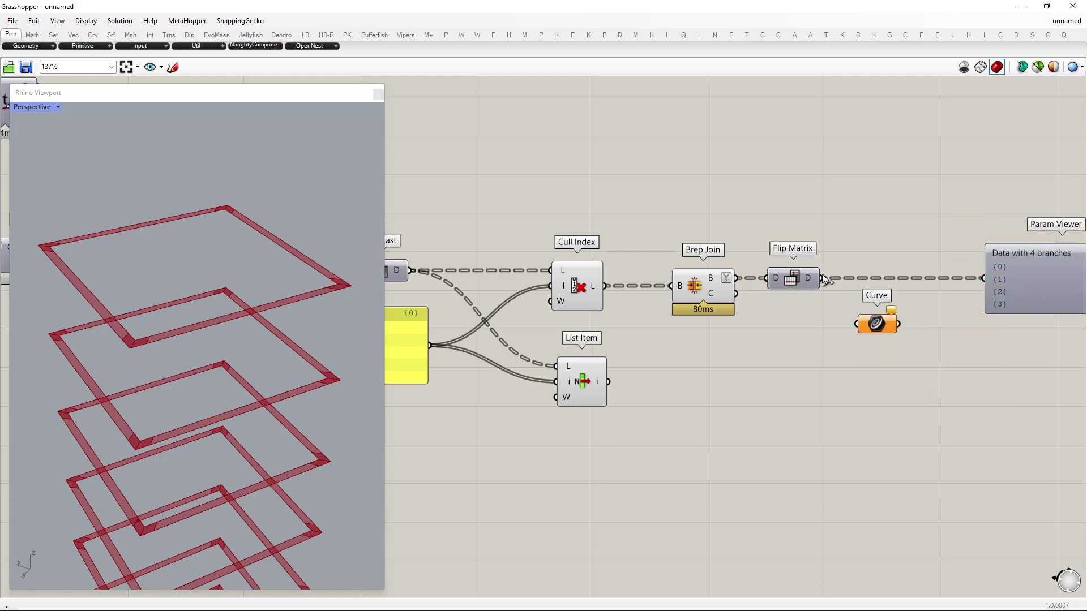
- Hide the previews of Cull Index, Brep Join and Flip Matrix, leaving the Curve parameter's preview on
drag(830, 320, 494, 176)
middle_click(583, 215)
click(619, 176)
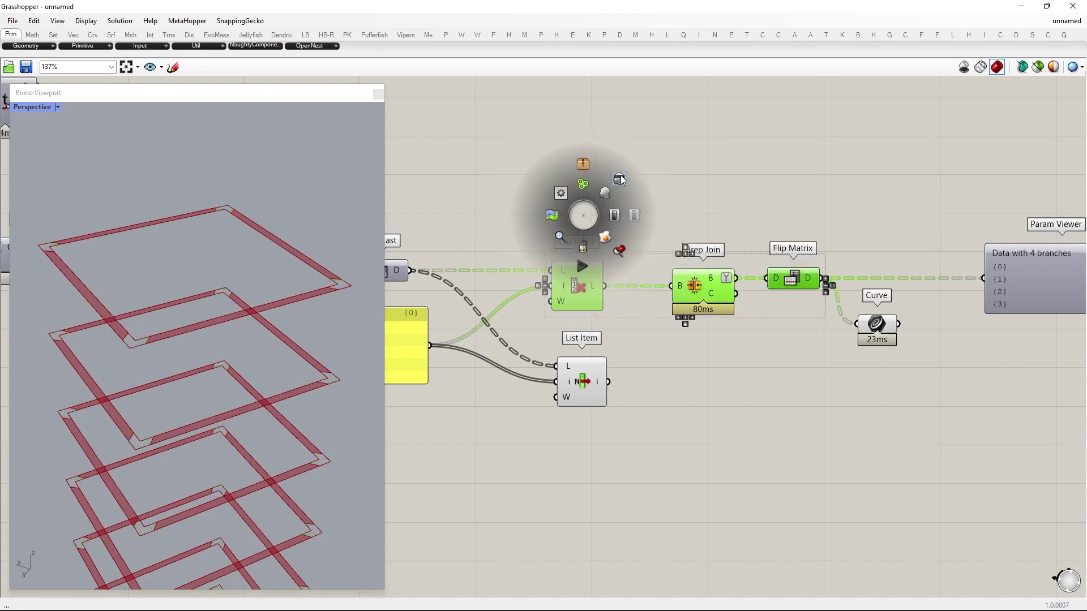
click(773, 180)
right_drag(902, 193, 732, 176)
drag(706, 303, 716, 303)
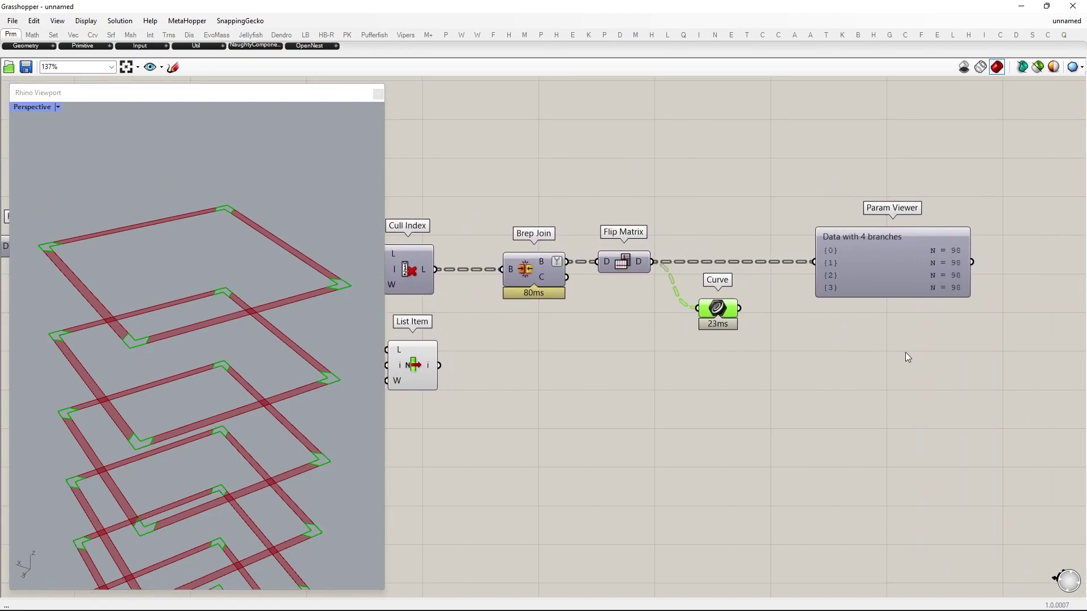
- Add a Loft component with the Curve parameter connected to C, and inspect the lofted corner columns
text(loft)
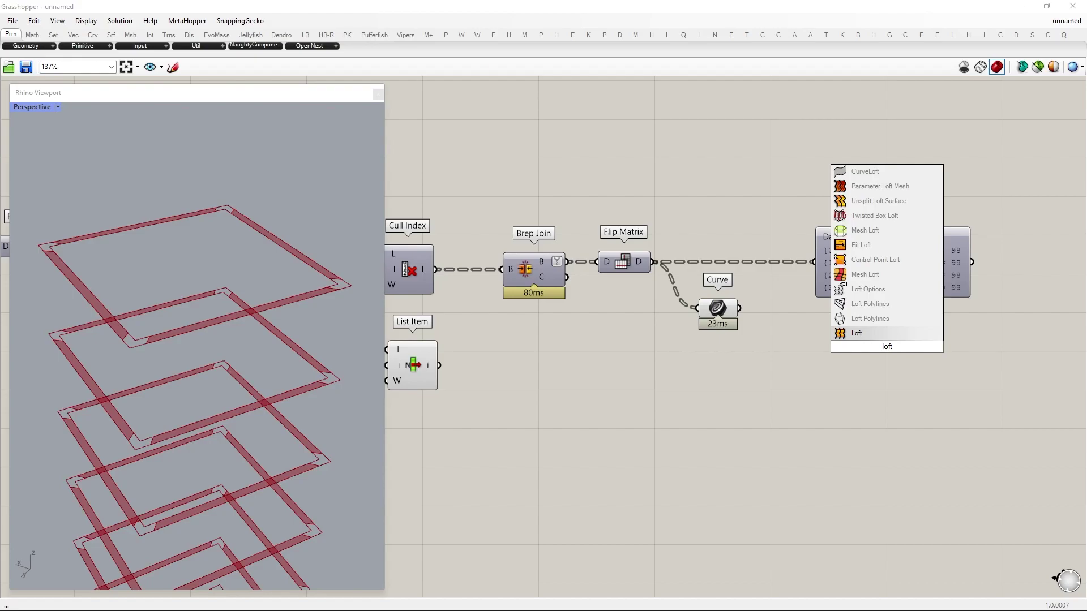
key(Return)
drag(873, 338, 918, 337)
scroll(279, 254, down, 8)
right_drag(274, 262, 274, 323)
scroll(190, 198, up, 12)
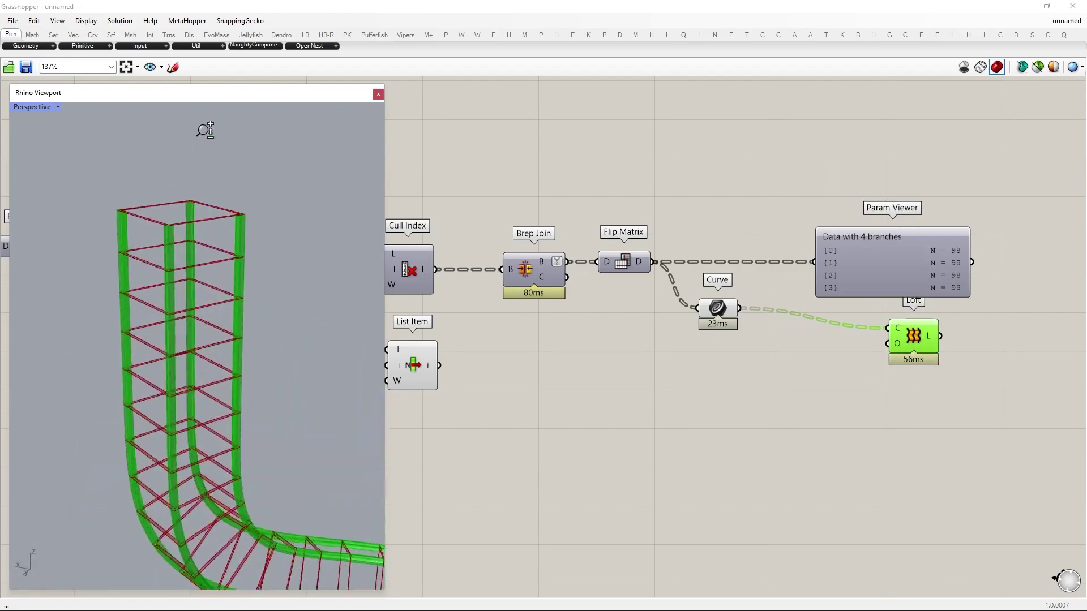
right_drag(175, 233, 187, 274)
- Move the Param Viewer above the chain and line up Curve and Loft with Flip Matrix
right_drag(810, 242, 670, 244)
drag(713, 243, 742, 130)
click(770, 338)
drag(768, 338, 702, 317)
shift+click(578, 310)
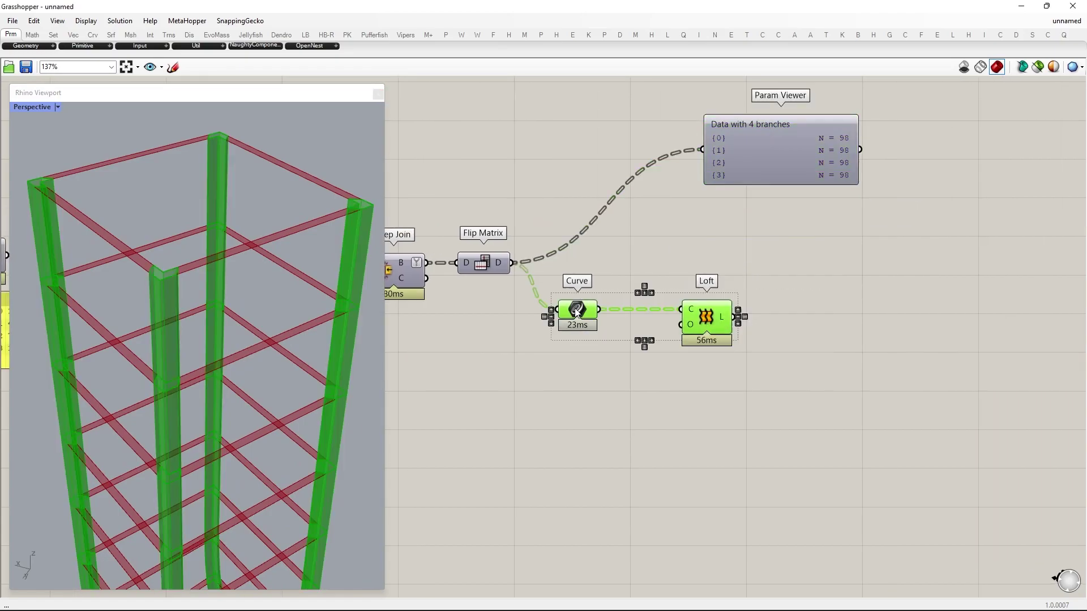
drag(578, 310, 639, 264)
- Add a Cap Holes component and connect Loft's L output to its B input
double_click(908, 263)
text(cap)
click(890, 248)
drag(794, 270, 867, 270)
- Hide the previews of the components from Brep Join through Loft, and shift Cap Holes slightly away from Loft
drag(820, 332, 254, 95)
middle_click(603, 210)
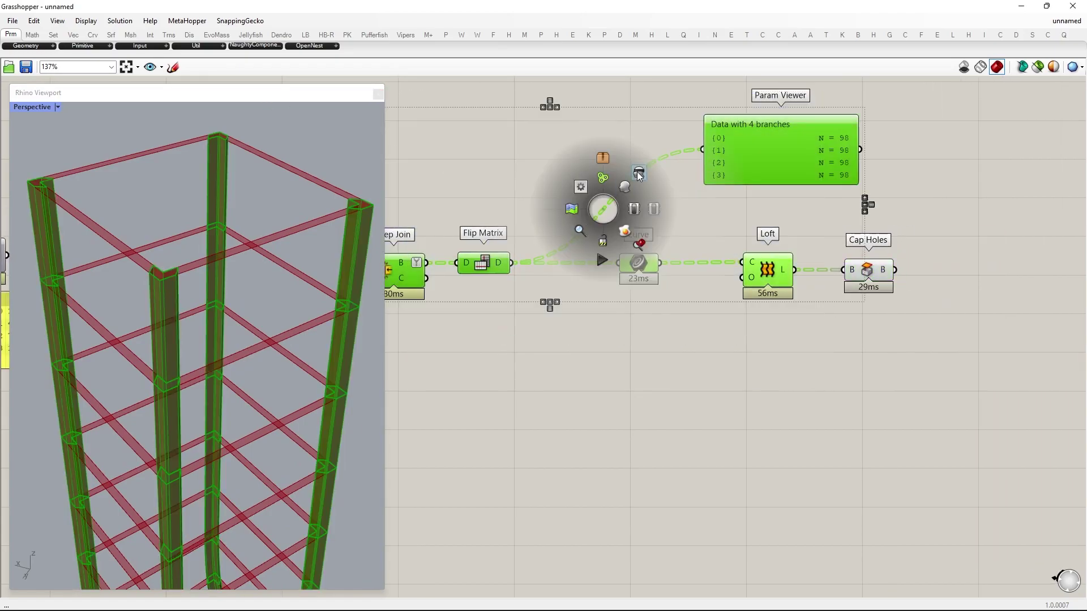
click(640, 168)
click(850, 298)
drag(860, 273, 872, 273)
click(647, 420)
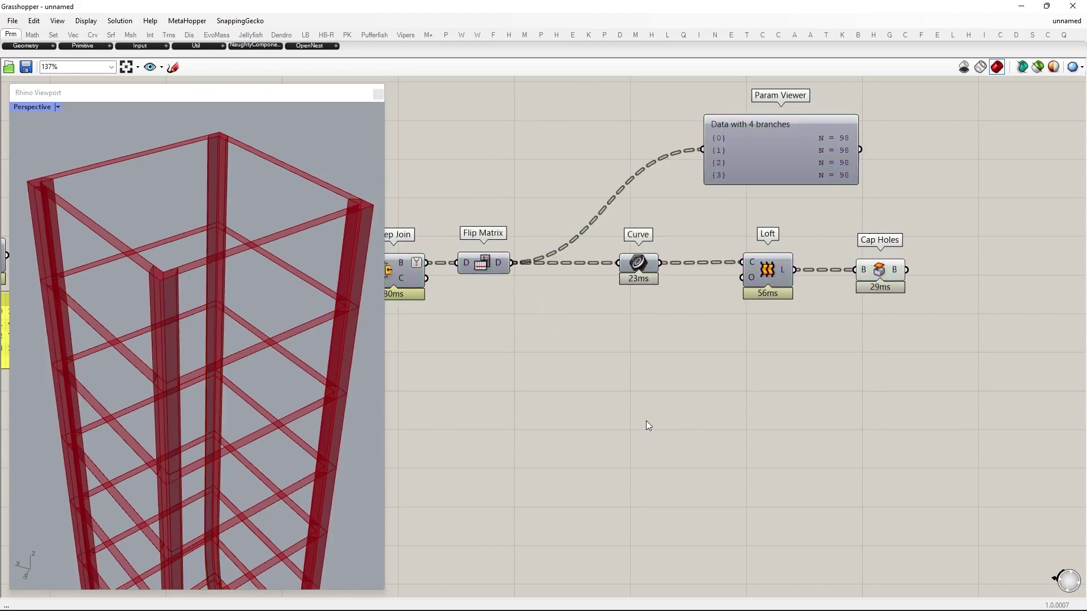
- Add an Offset Surface component with List Item's output connected to S, and move List Item level with it
scroll(757, 288, down, 1)
right_drag(519, 342, 701, 304)
scroll(644, 300, down, 2)
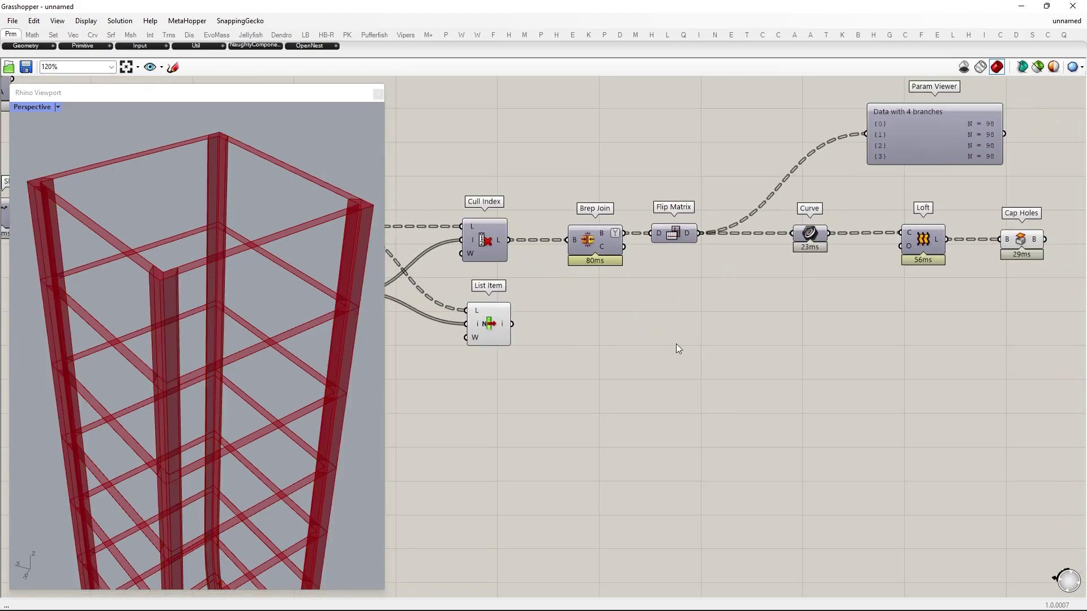
double_click(628, 336)
text(offset sur)
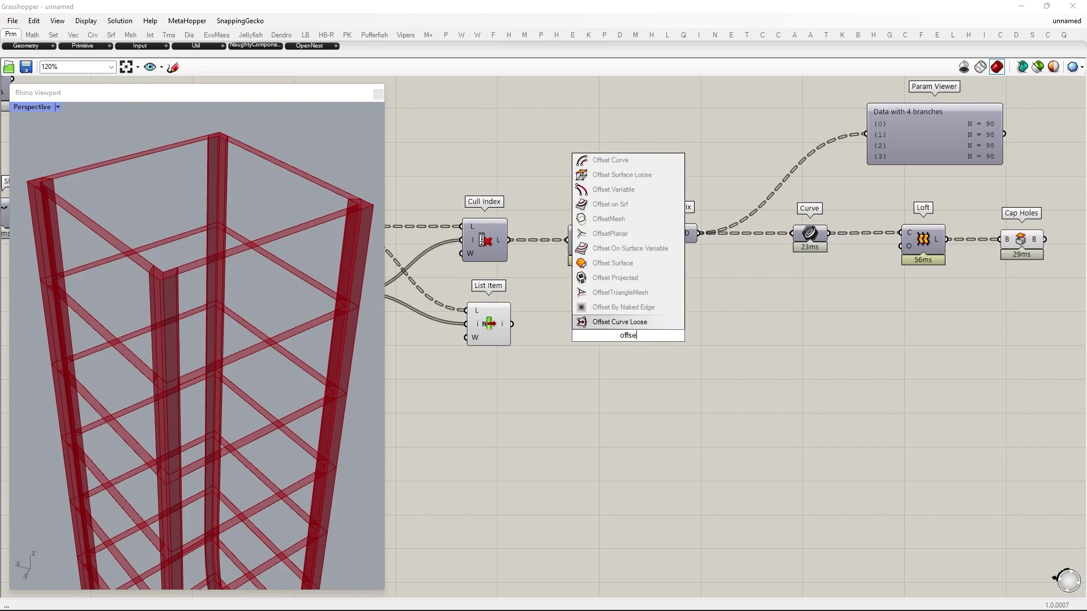
click(612, 322)
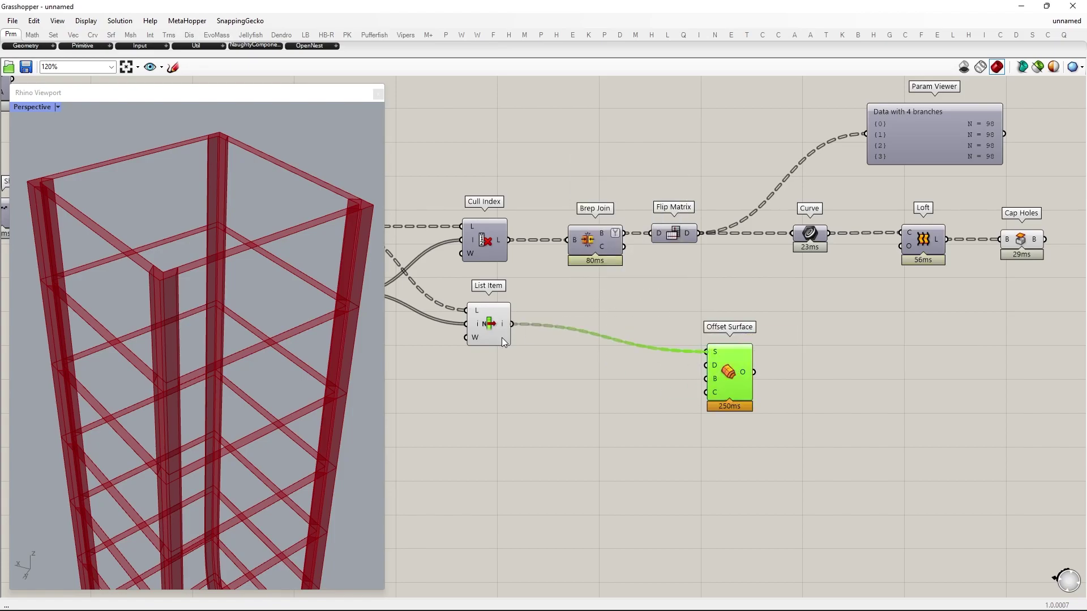
drag(503, 341, 527, 373)
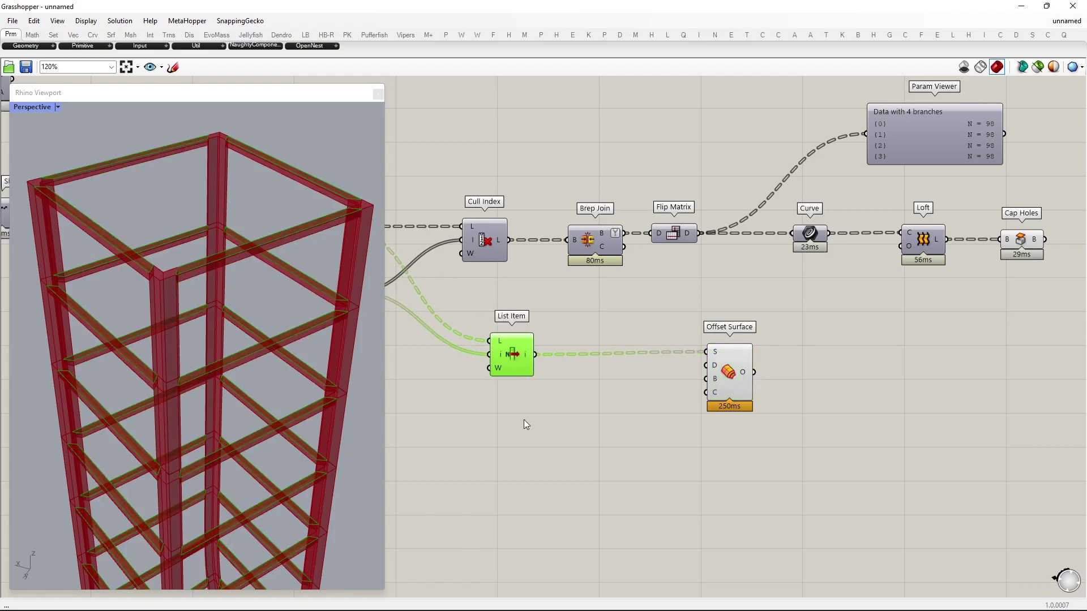
- Create a number slider with value 0.12 and connect it to Offset Surface's D input
double_click(526, 426)
text(0)
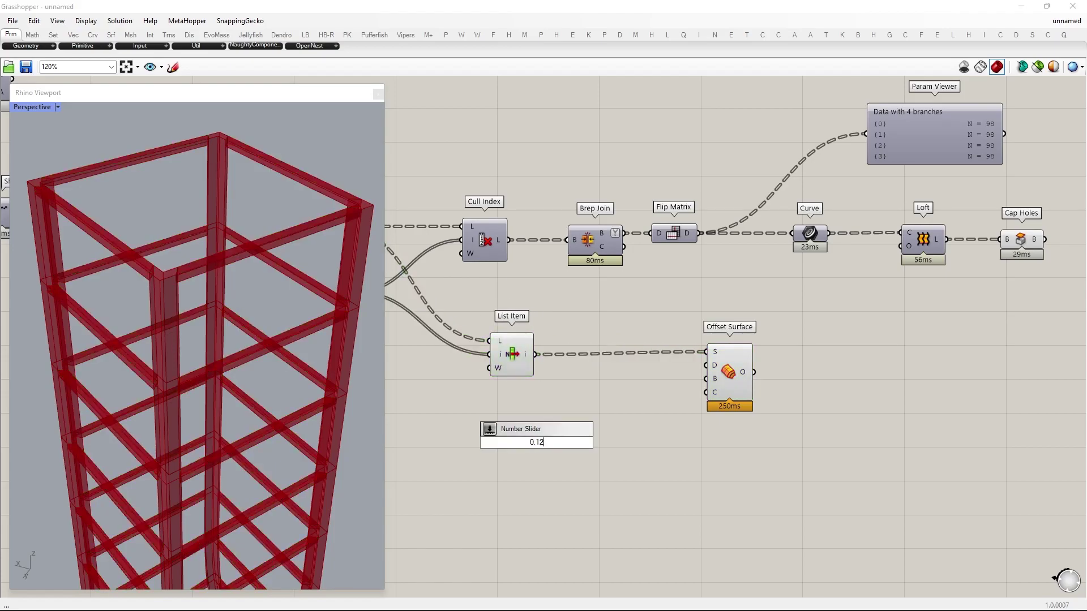
text(.12)
key(Return)
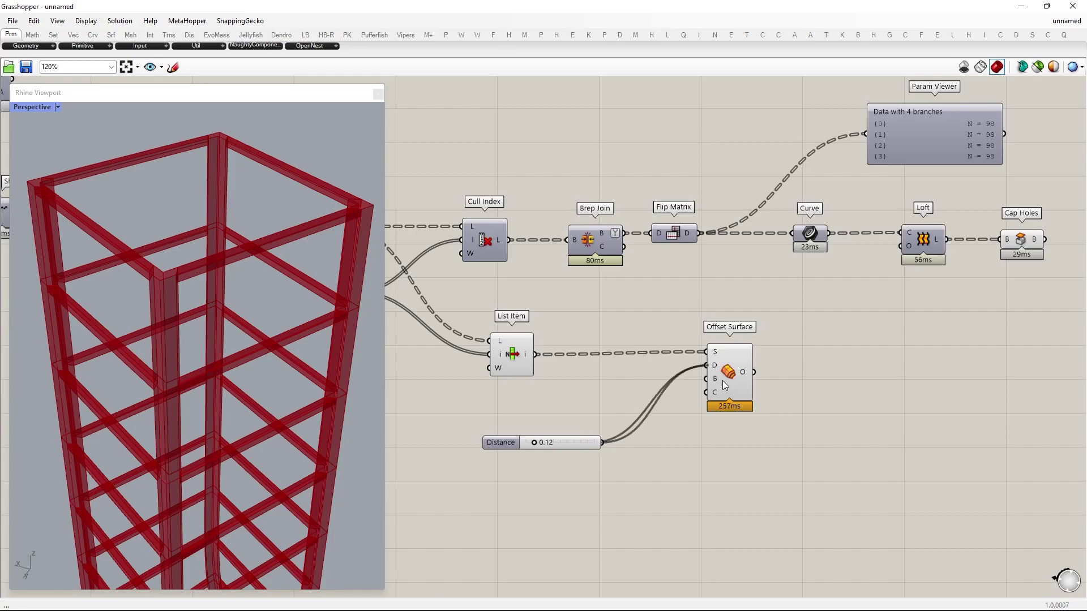
drag(722, 381, 722, 379)
- Set the Distance slider feeding Offset Surface to 0.50
double_click(559, 445)
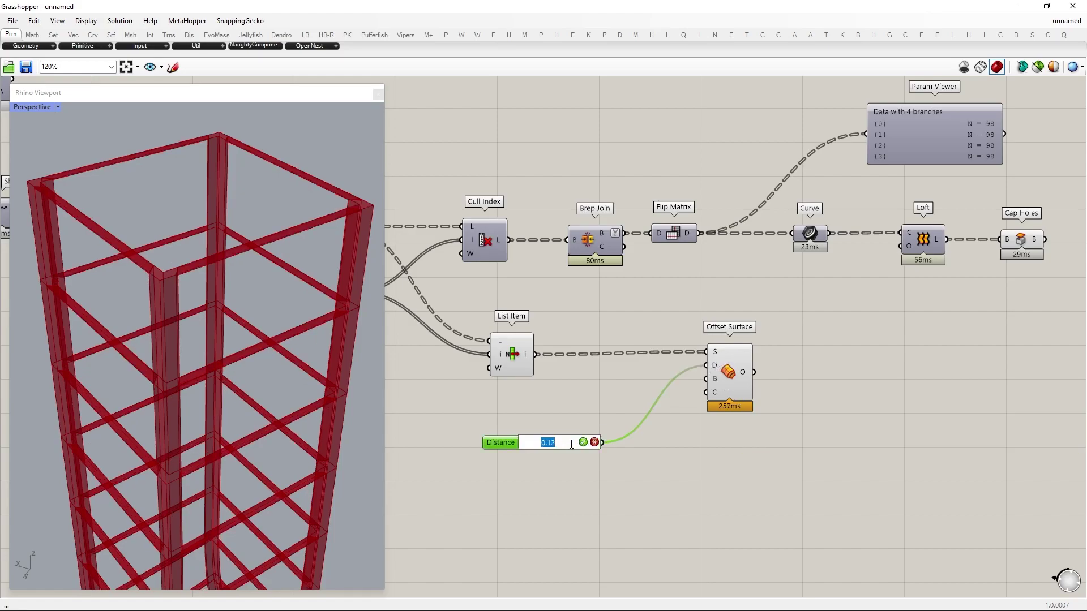
drag(557, 442, 552, 443)
click(573, 491)
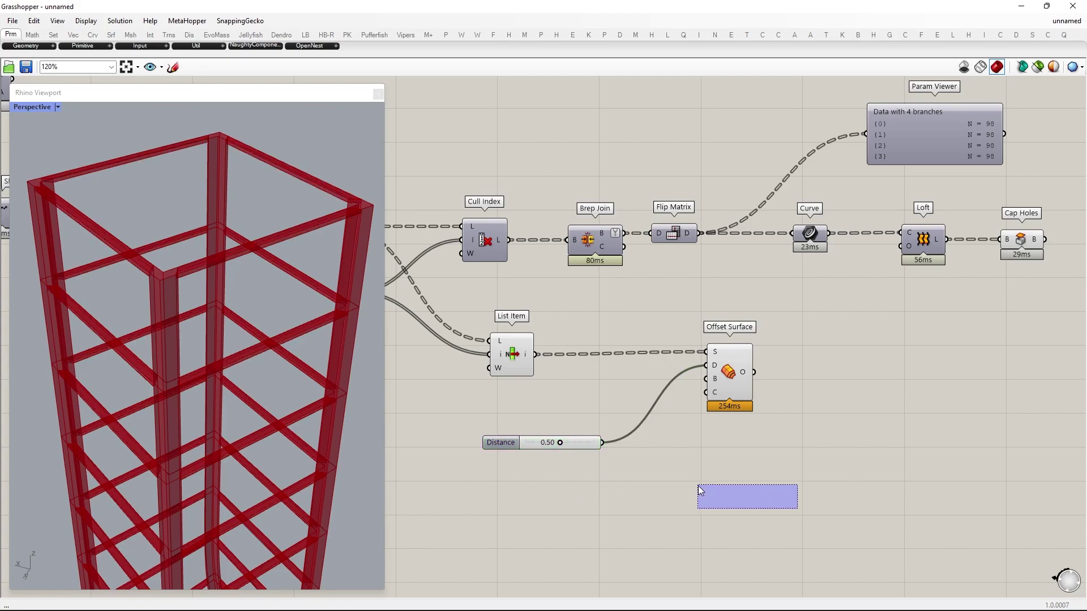
- Hide the previews of Cull Index, Brep Join and List Item, and view the whole spiral structure
drag(698, 486, 417, 149)
middle_click(538, 235)
click(570, 198)
scroll(156, 170, down, 10)
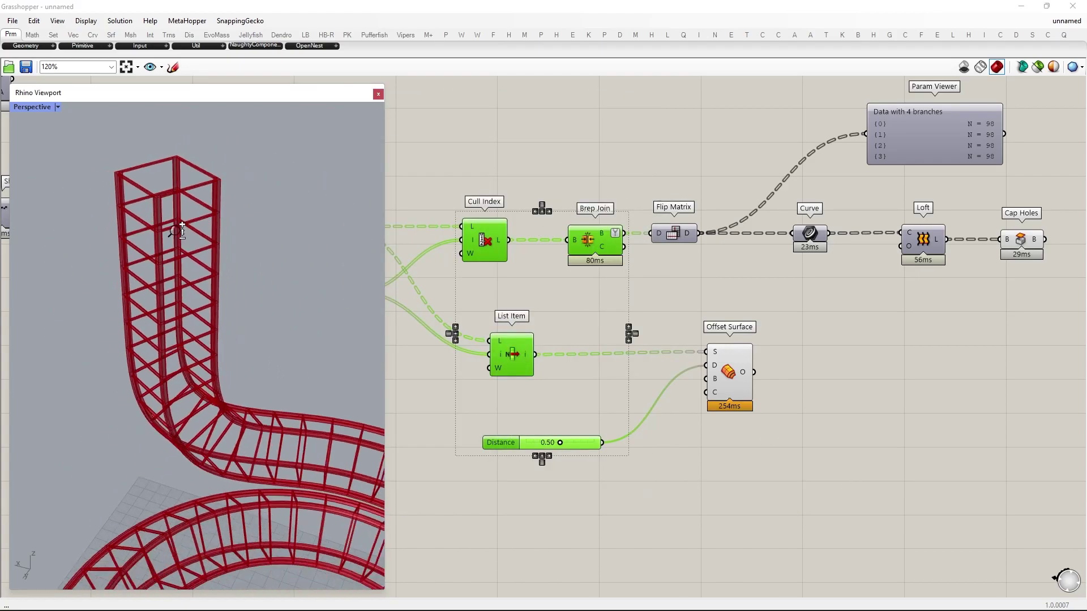
ctrl+right_drag(175, 231, 192, 334)
right_drag(272, 390, 234, 341)
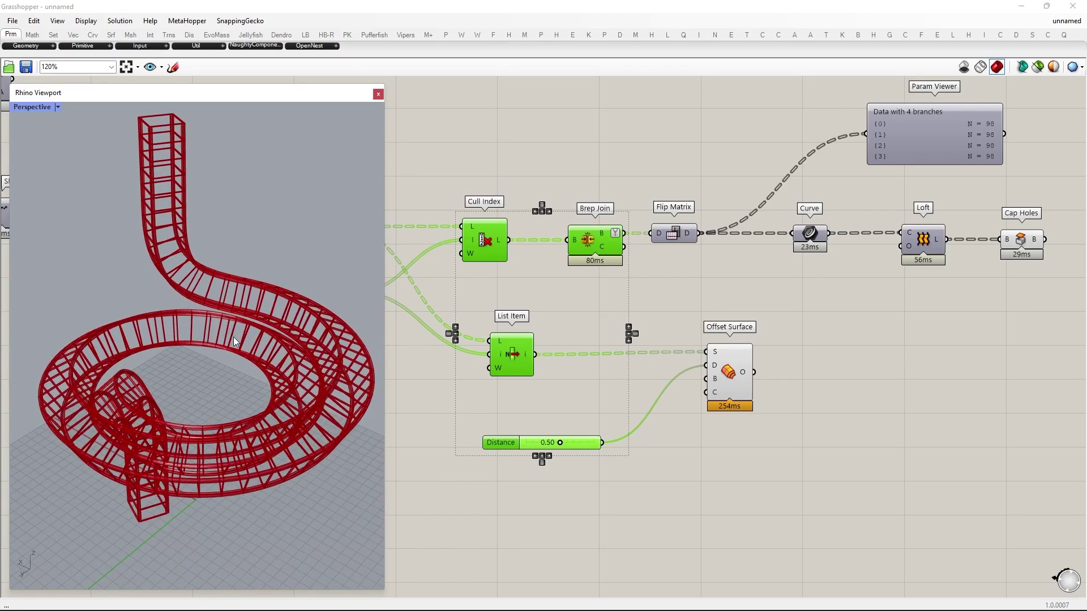
- Add a Custom Preview component and connect Offset Surface's O output to its G input
right_drag(941, 383, 837, 354)
click(836, 354)
drag(619, 338, 622, 342)
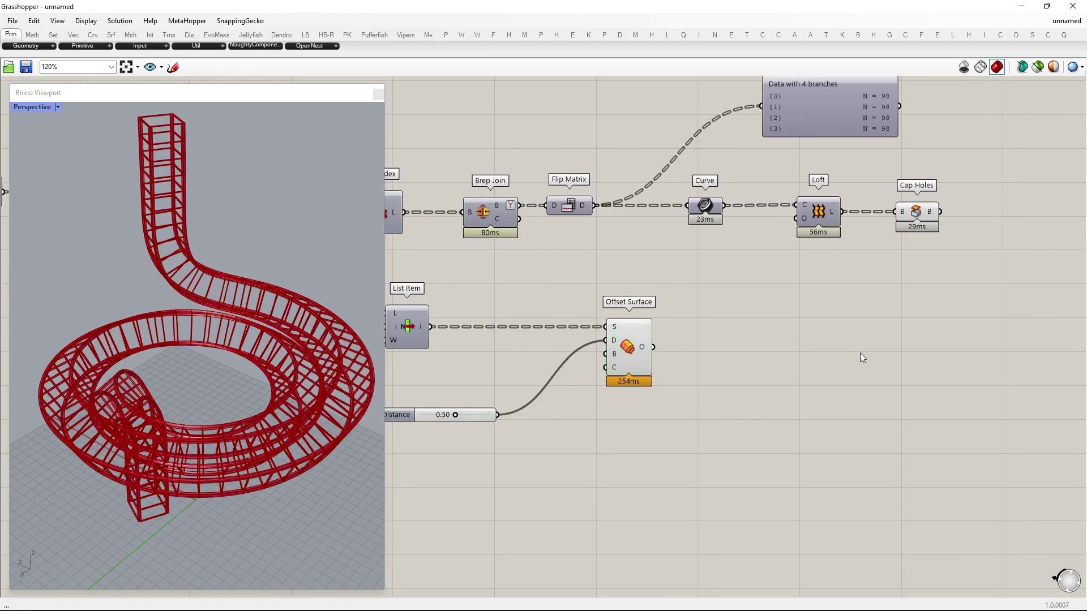
double_click(861, 352)
text(custom)
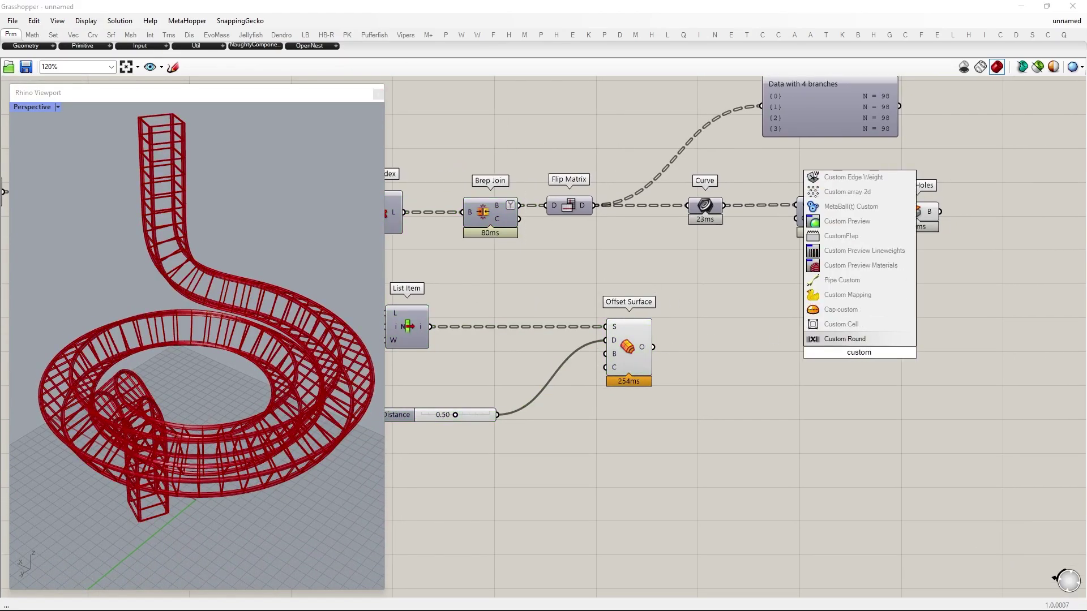
text( preview)
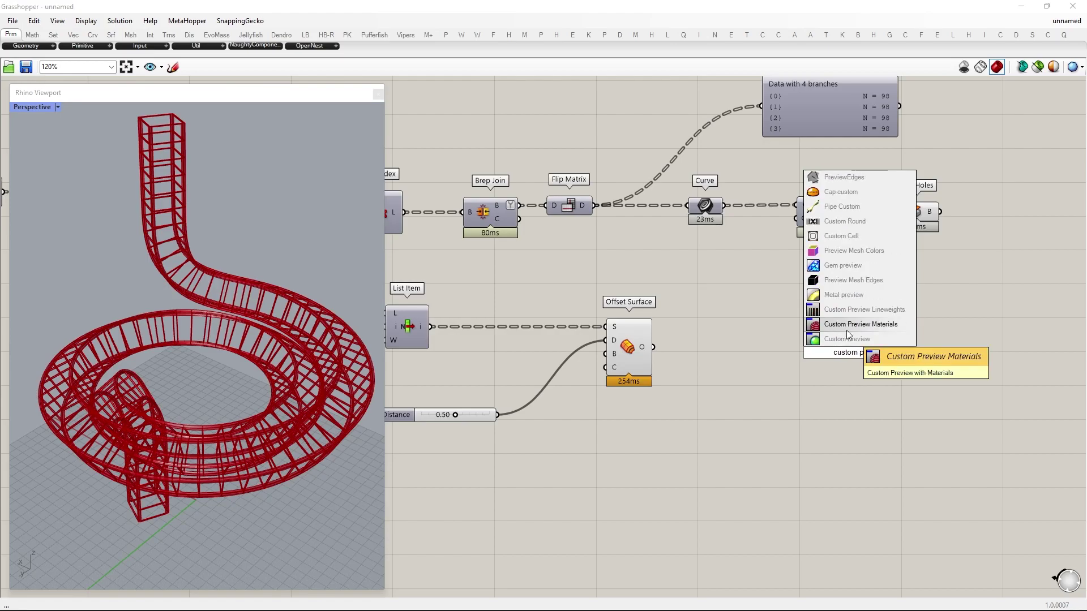
click(848, 338)
drag(824, 339, 890, 354)
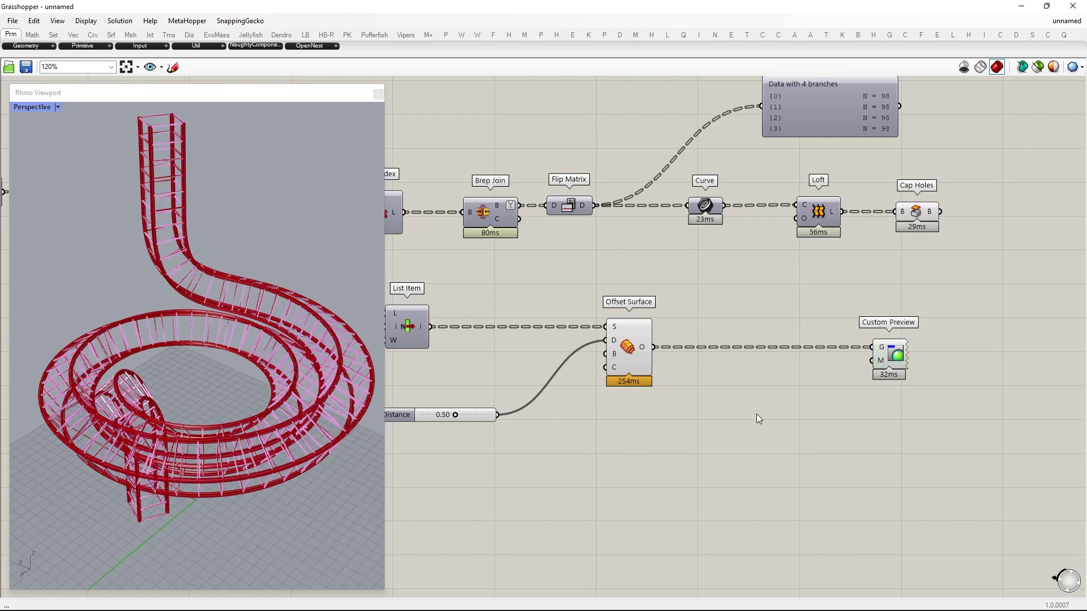
- Connect a Colour Swatch to Custom Preview's M input, and duplicate the pair for Cap Holes' output
double_click(757, 415)
text(swatch)
click(731, 401)
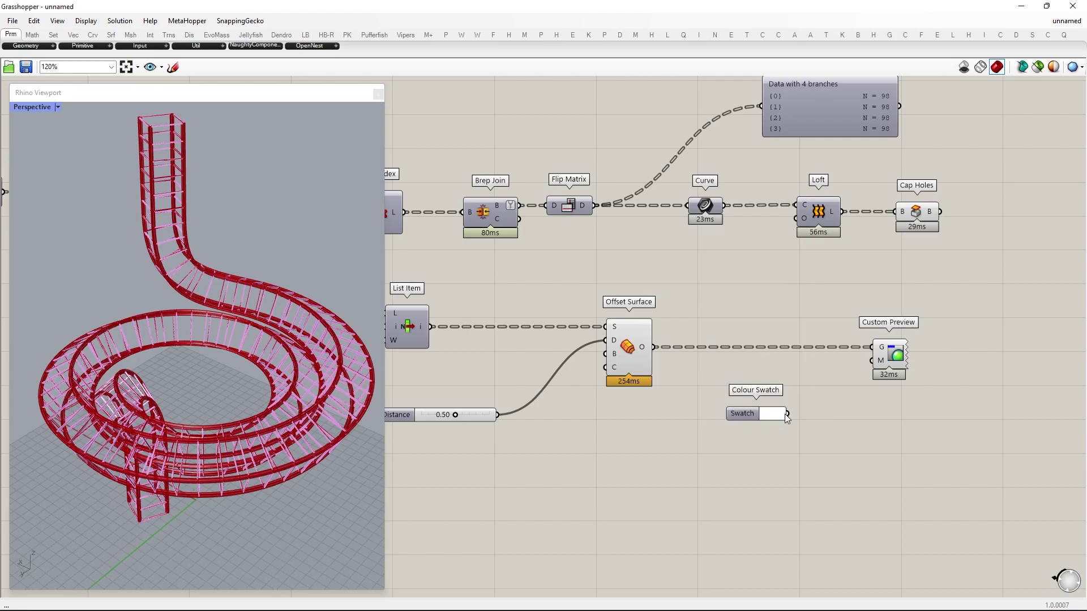
right_drag(875, 361, 814, 368)
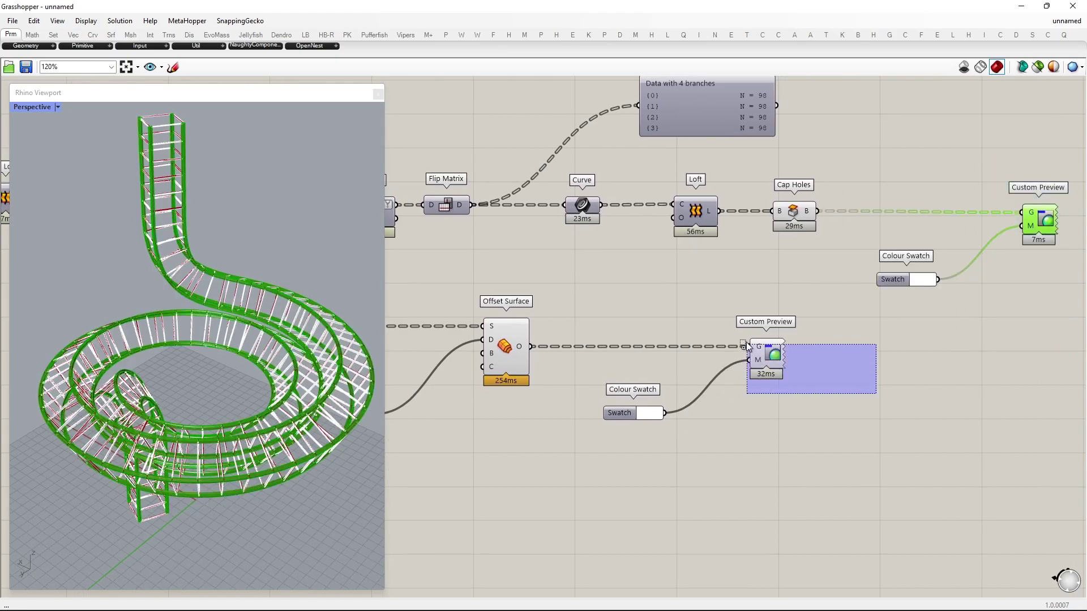
- Hide the previews of all components except the two Custom Previews
key(ctrl+i)
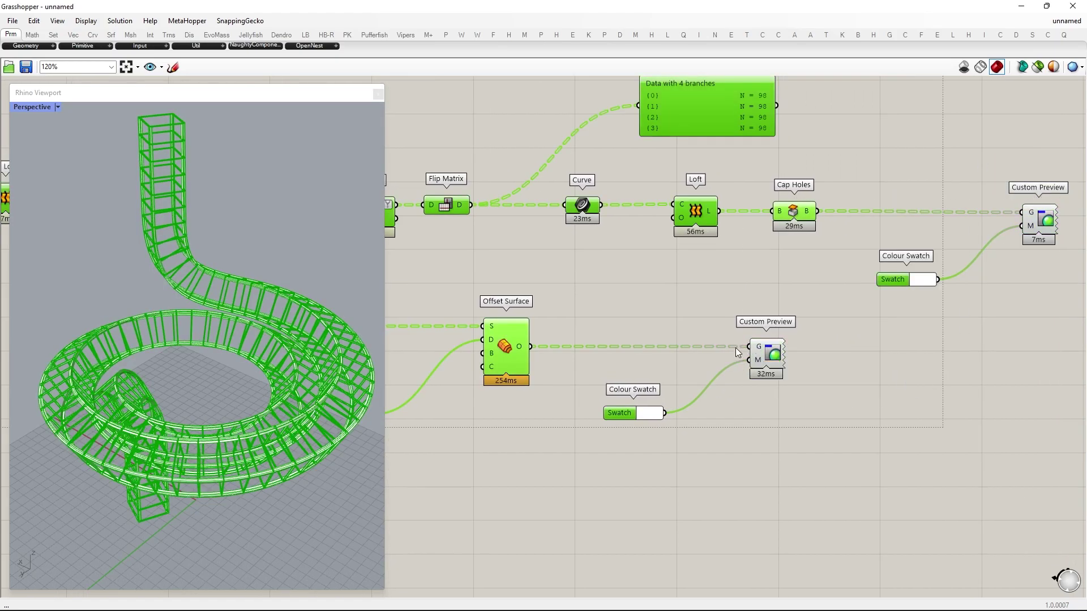
middle_click(415, 277)
click(447, 244)
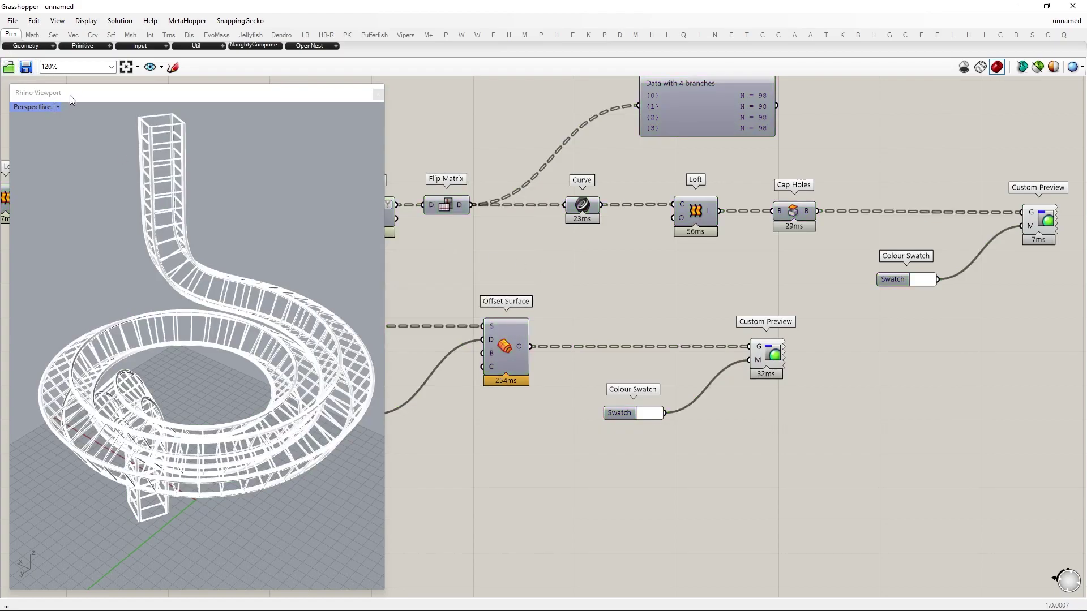
- Switch the Perspective viewport to the display mode with a dark background and soft shadows, and maximize the Rhino Viewport window
click(57, 107)
click(60, 172)
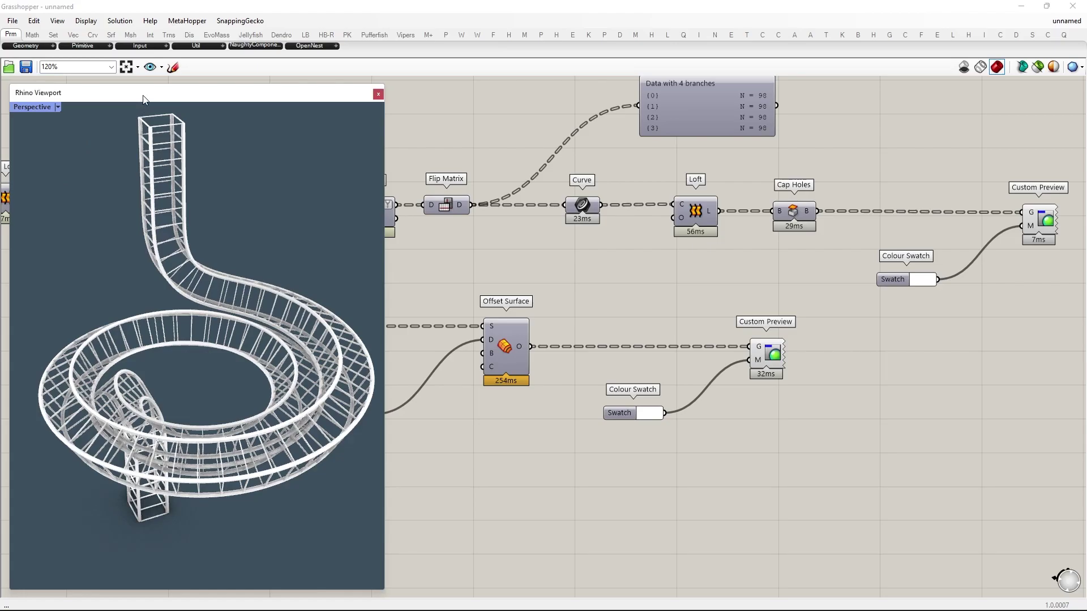
double_click(143, 100)
- Examine the white truss spiral from several angles, checking the vertical shaft, the bend and the coiled rings
right_drag(492, 230, 614, 368)
scroll(805, 283, up, 10)
right_drag(805, 283, 752, 315)
scroll(733, 296, down, 12)
scroll(437, 155, up, 6)
right_drag(438, 155, 411, 229)
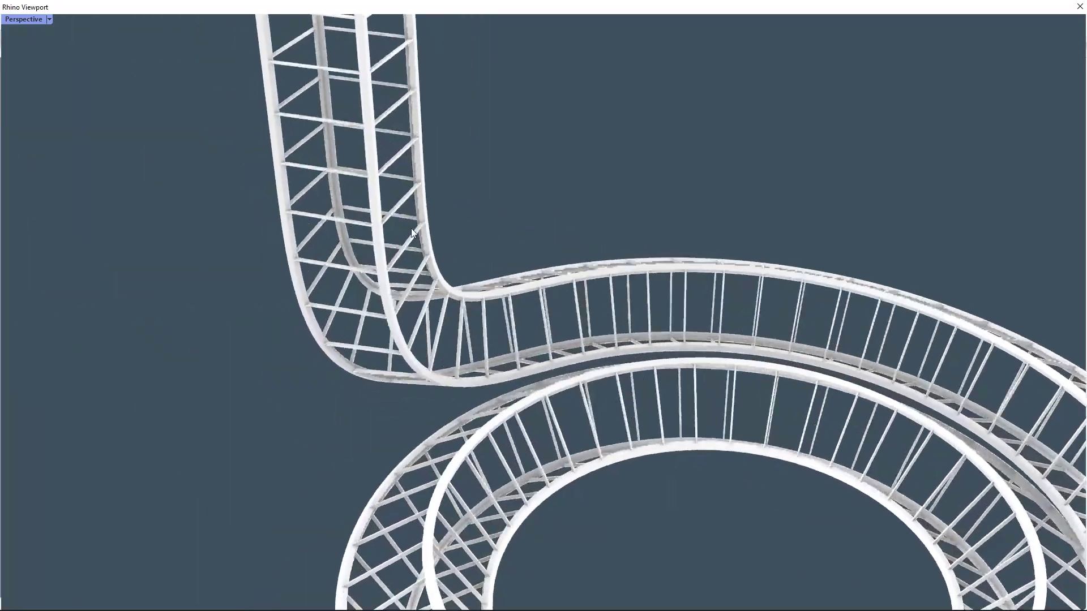
scroll(411, 229, down, 5)
right_drag(541, 375, 461, 376)
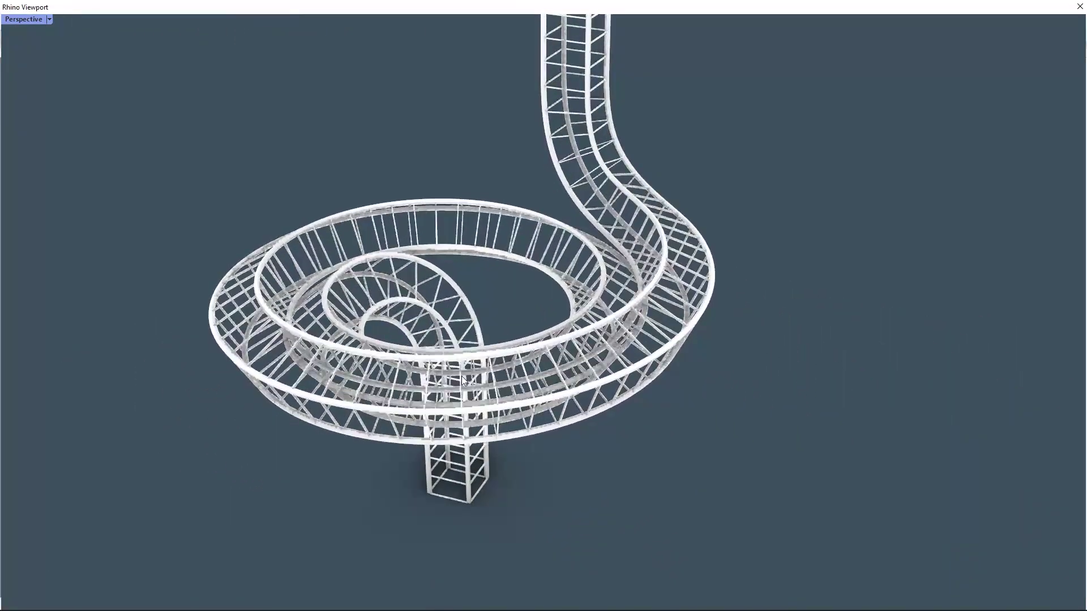